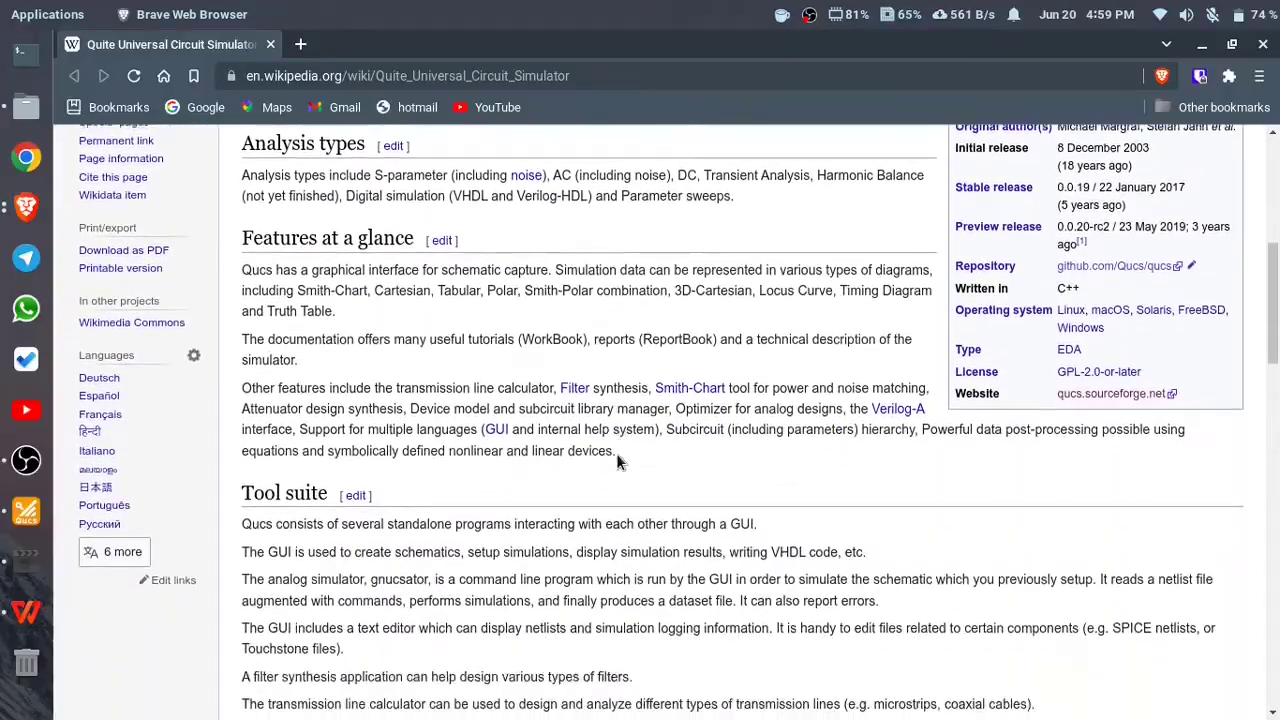
Read the Qucs Wikipedia page and reach the latest Qucs source files on SourceForge.
scroll(616, 453, "down", 8)
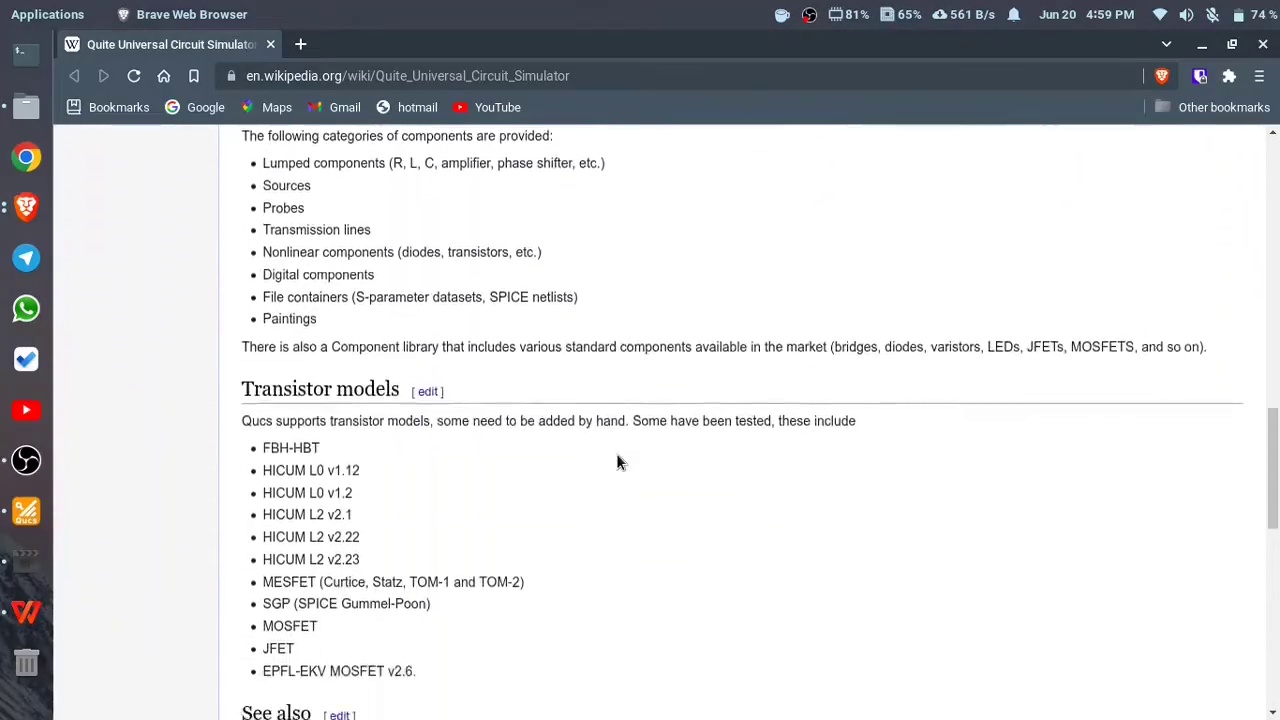
scroll(616, 453, "down", 5)
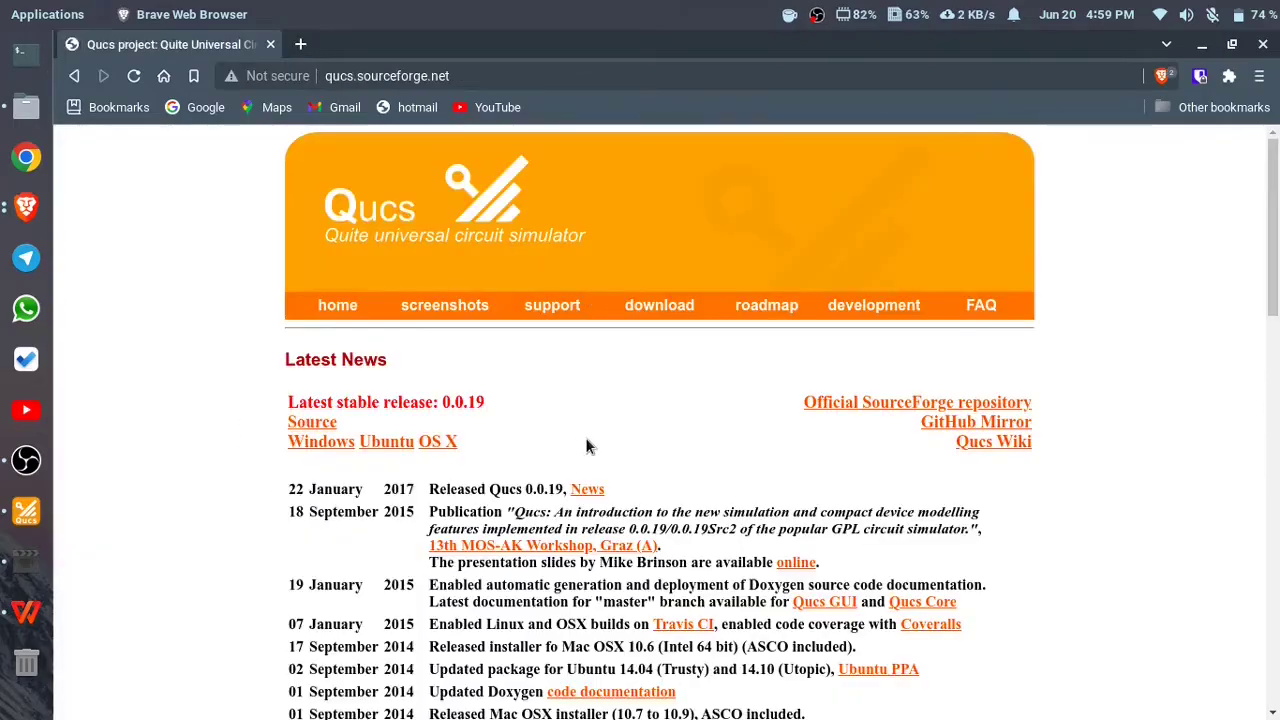
scroll(586, 443, "down", 7)
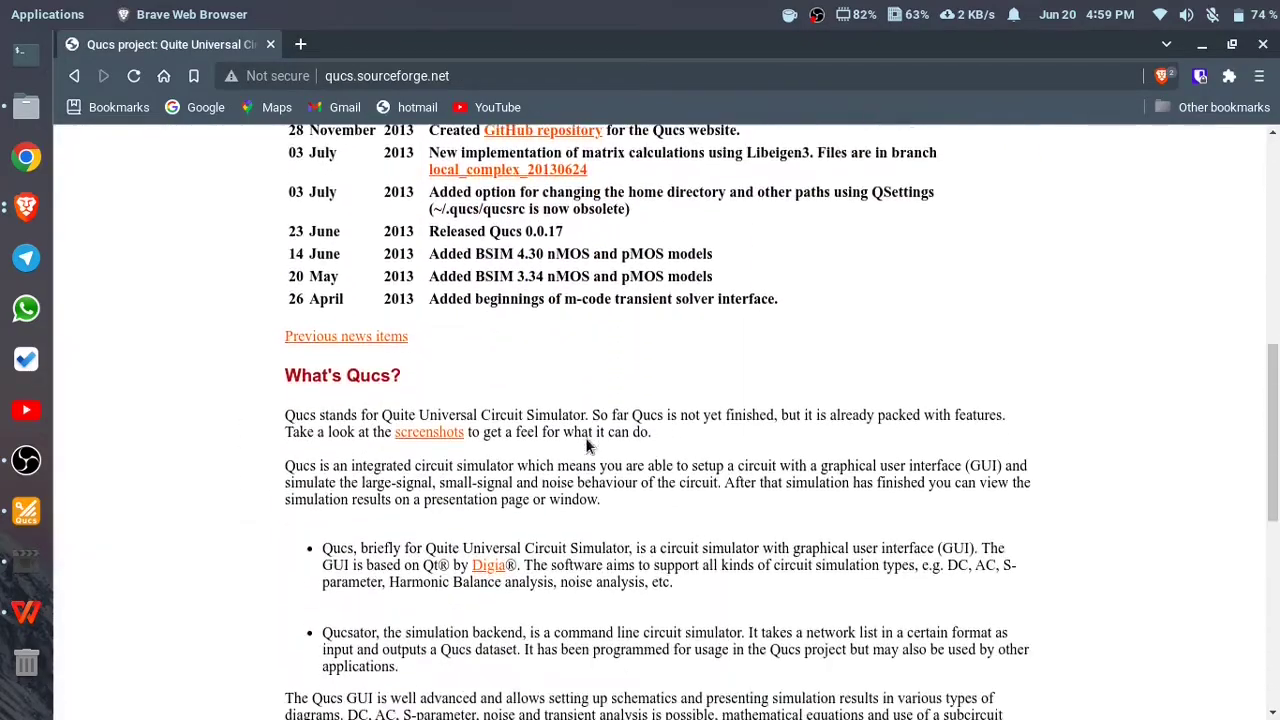
scroll(586, 443, "down", 7)
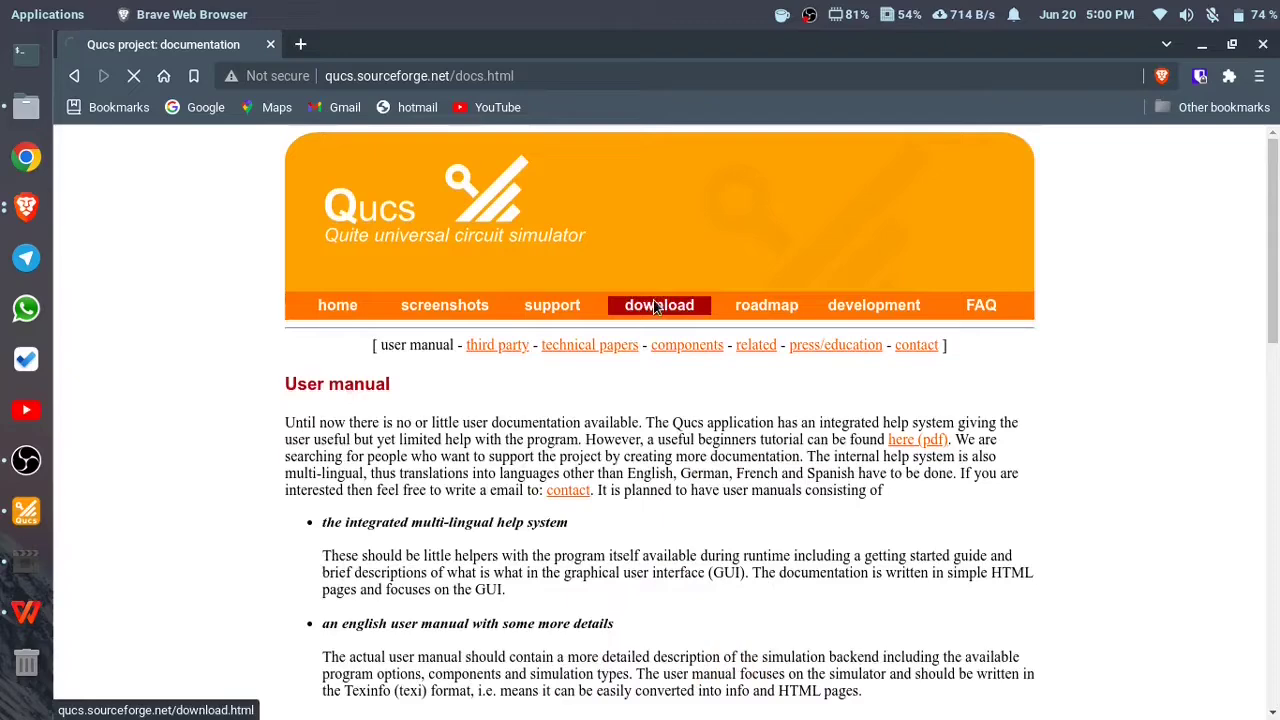
left_click(655, 307)
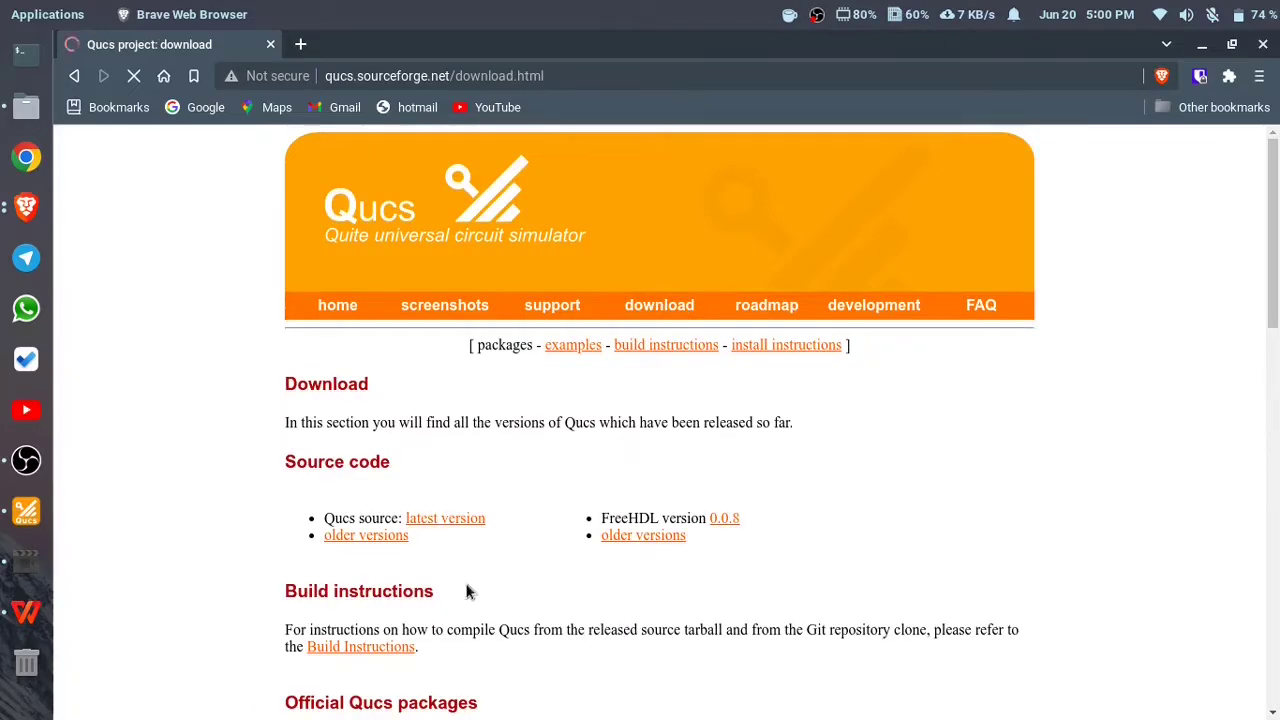
left_click(427, 517)
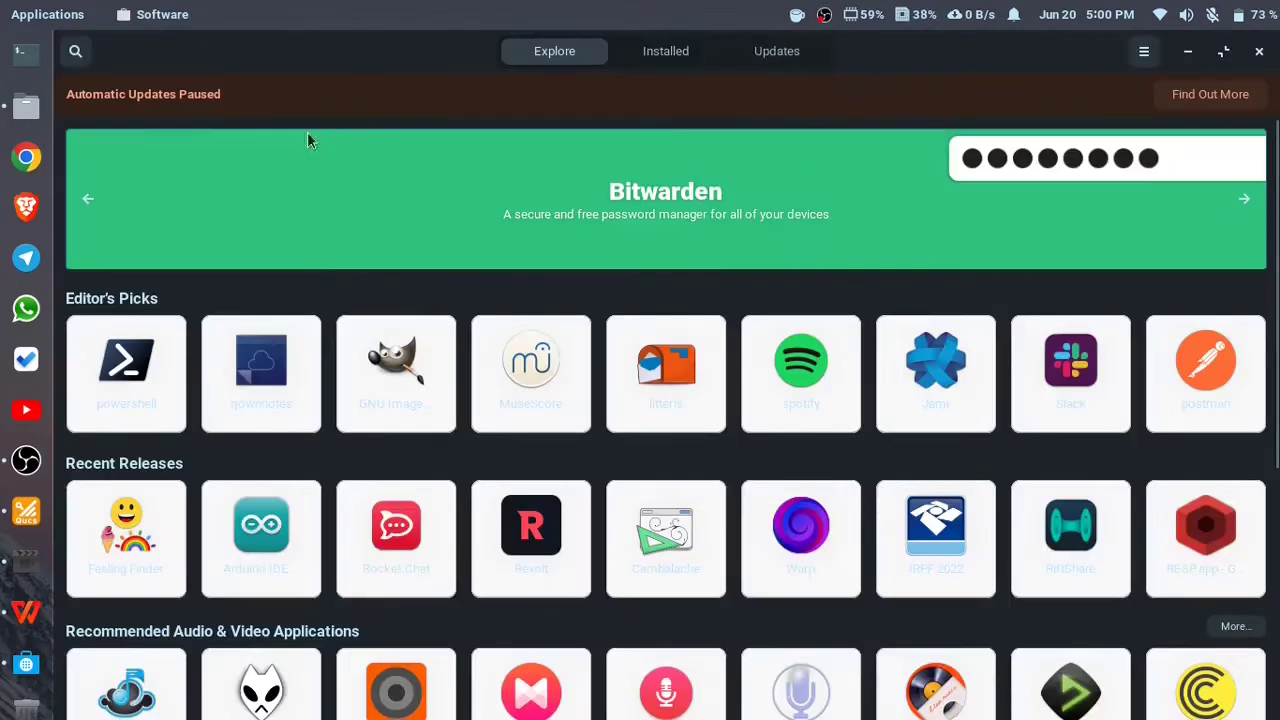
Search the software store for 'qucs' and view the qucs-spice app details.
left_click(76, 52)
type("quc")
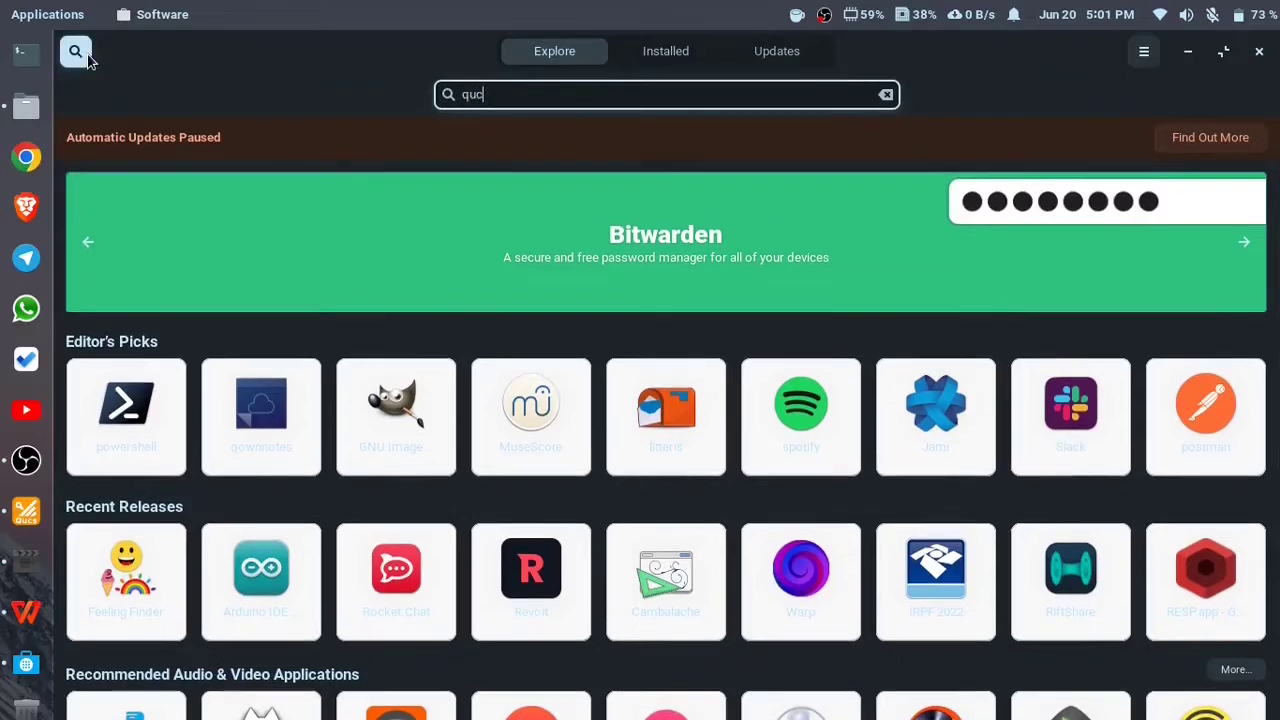
type("s")
left_click(508, 220)
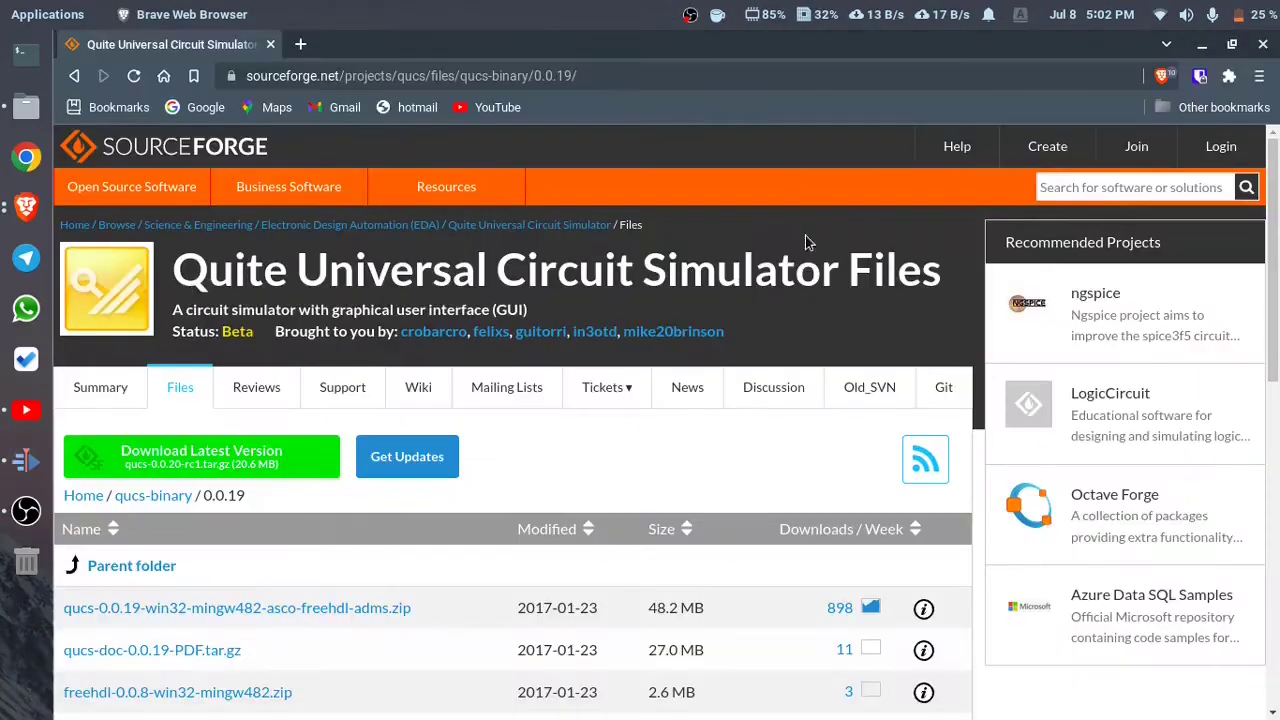
scroll(806, 240, "down", 3)
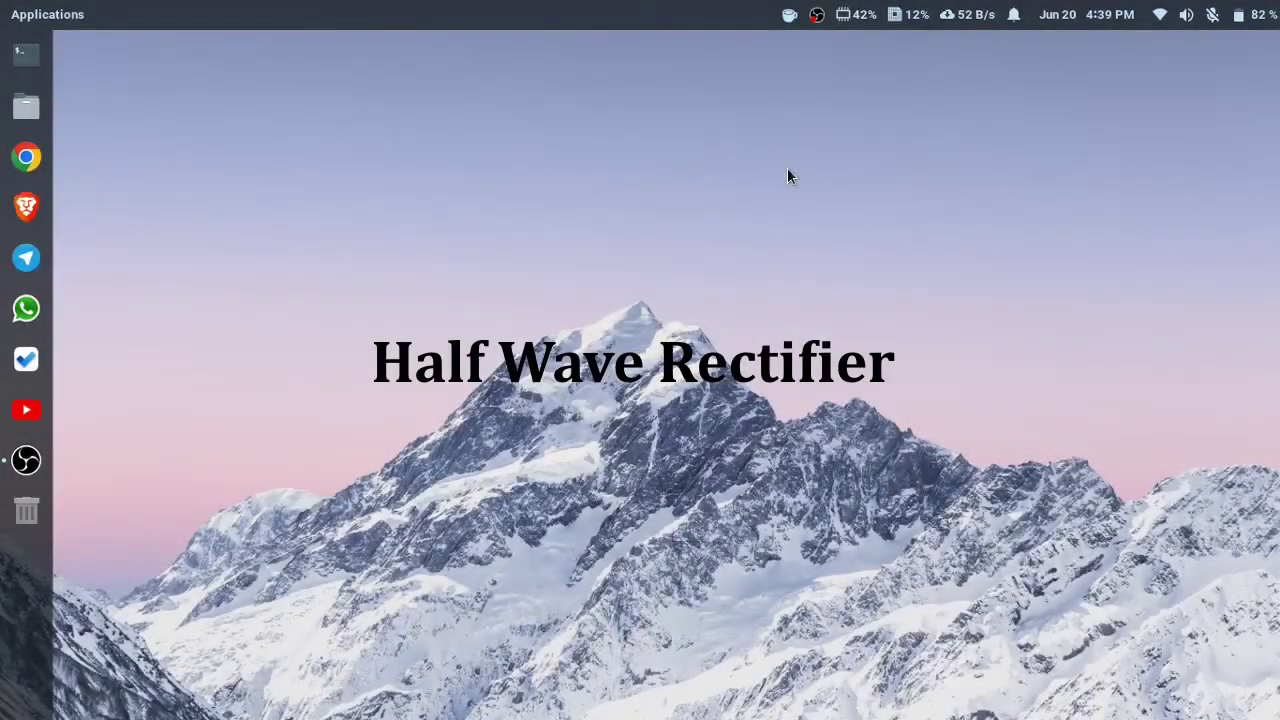
Launch Qucs Spice from the application launcher by searching 'q'.
key("super")
type("q")
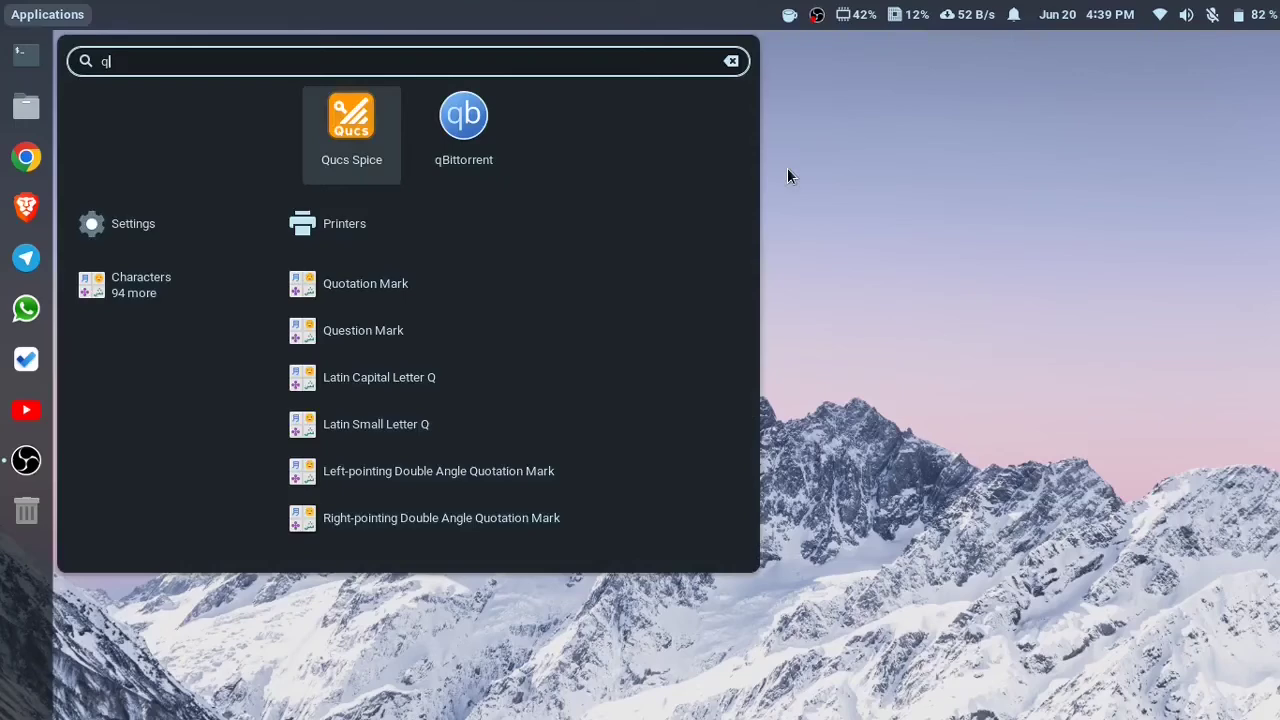
key("Return")
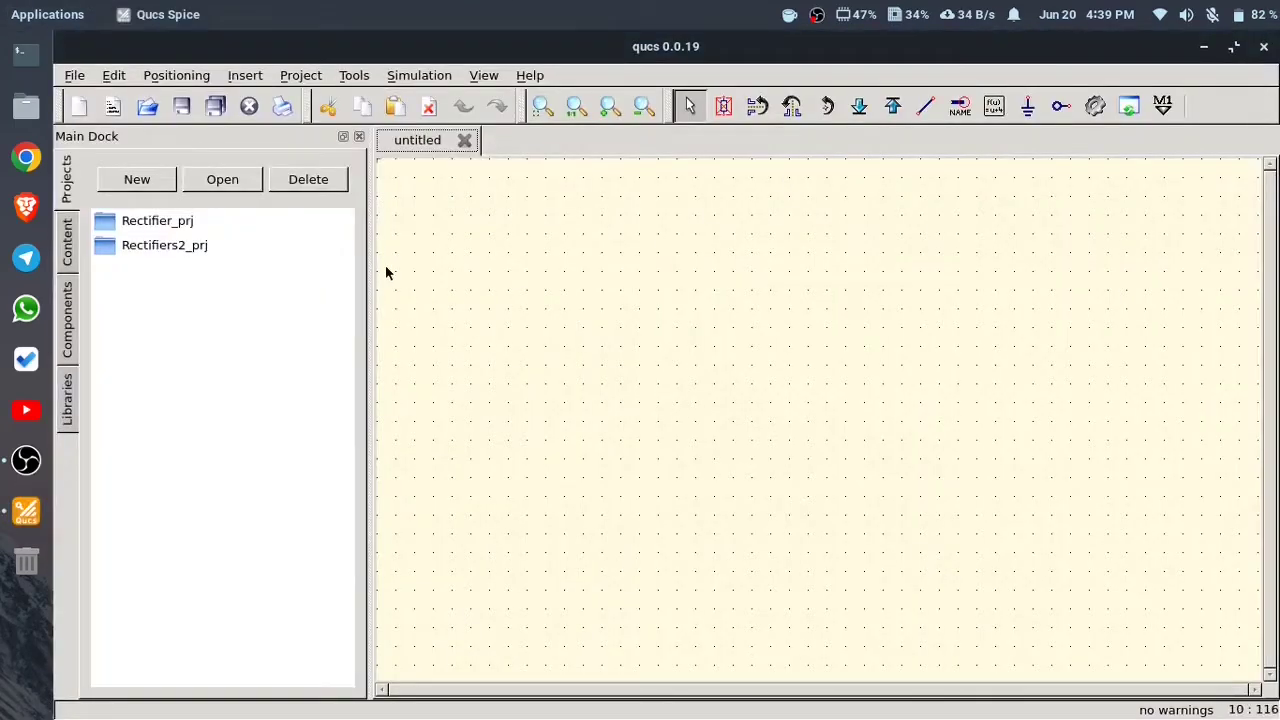
Create a new project named project_1 with 'open new project' kept checked.
left_click(137, 182)
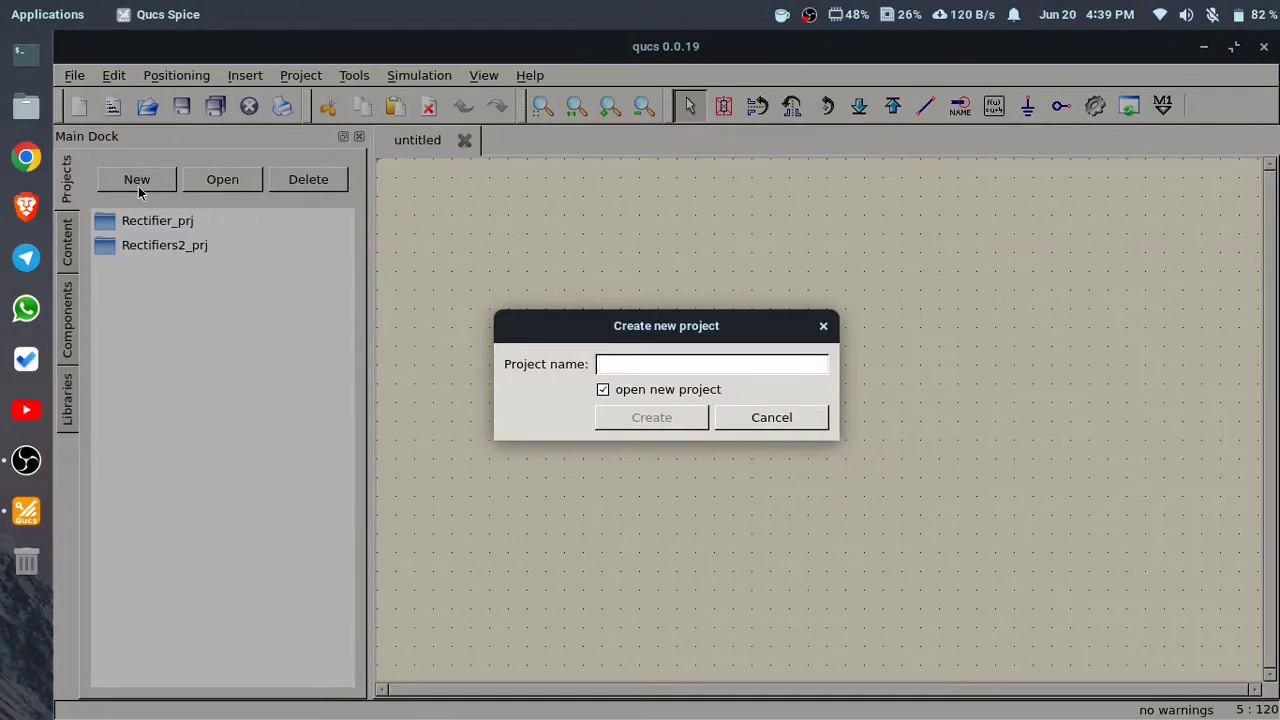
type("pro")
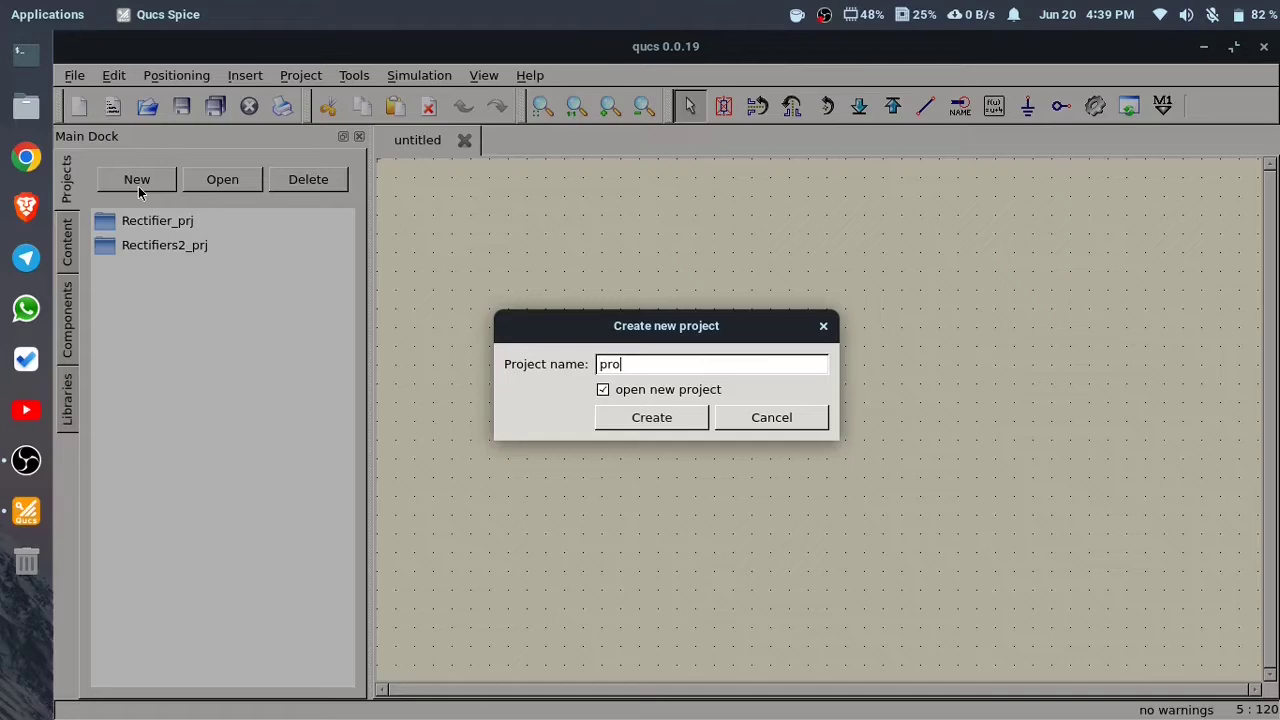
type("ject_1")
left_click(681, 419)
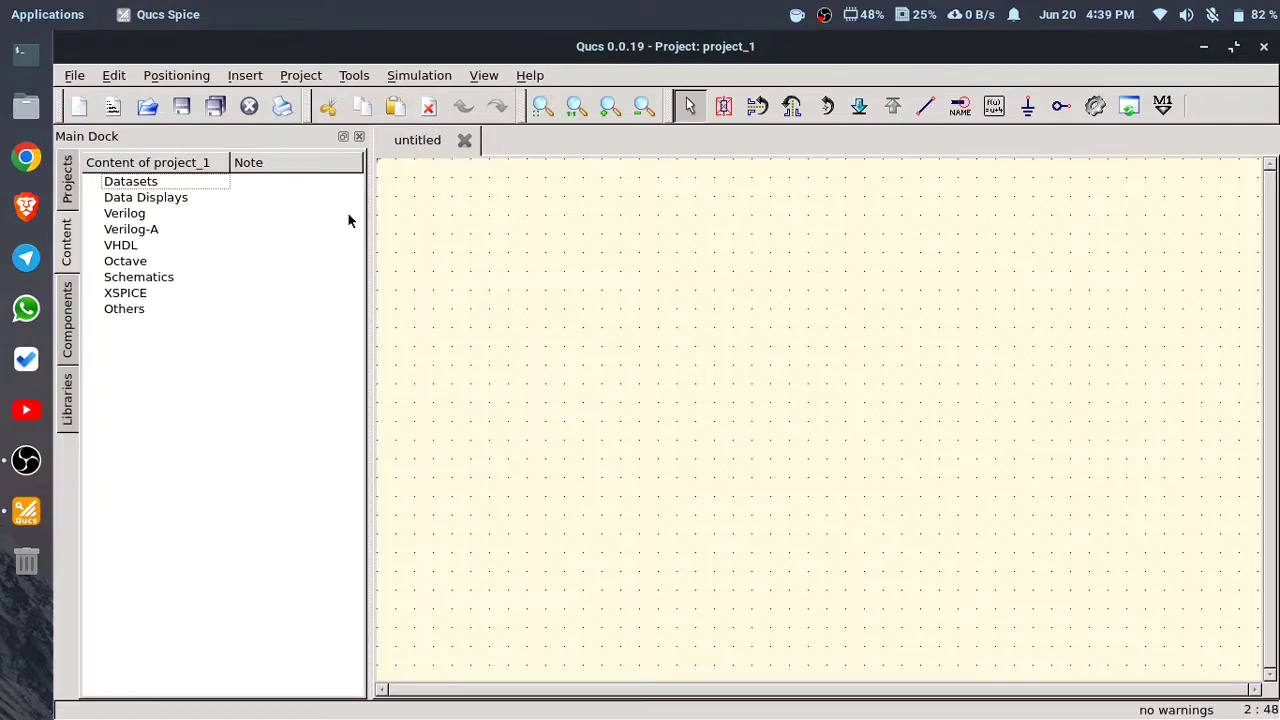
left_click(80, 108)
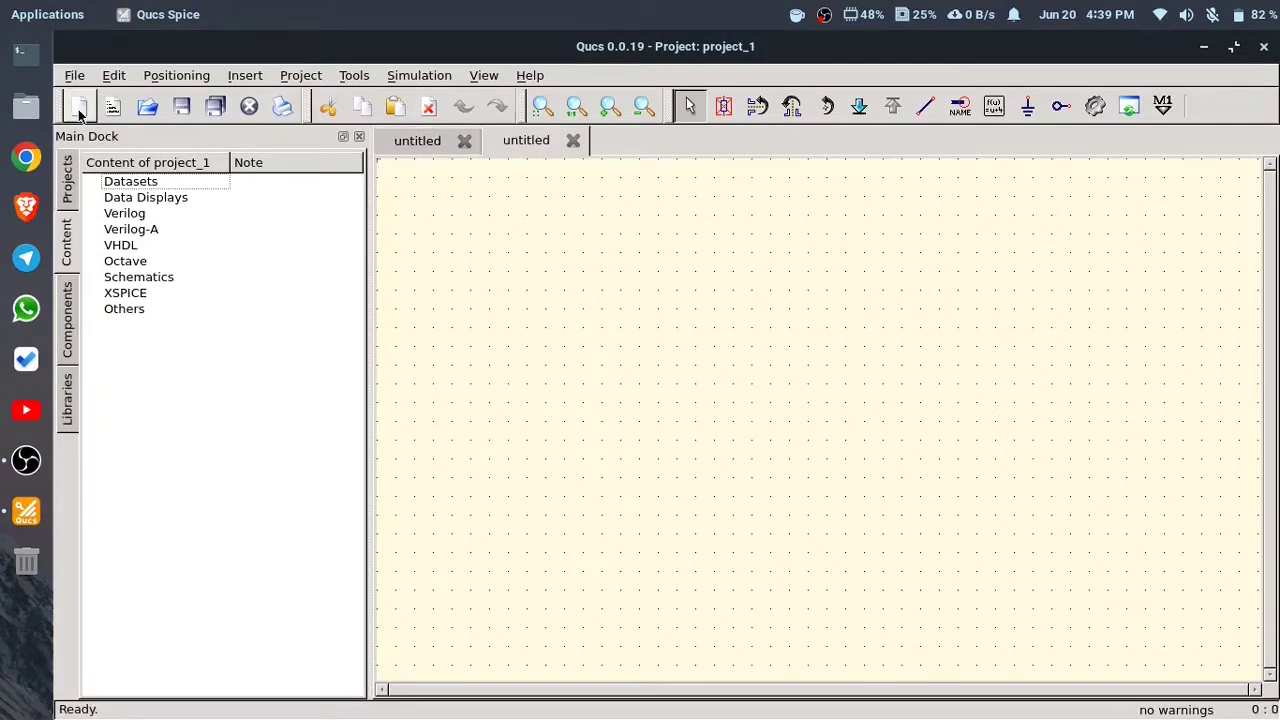
left_click(80, 108)
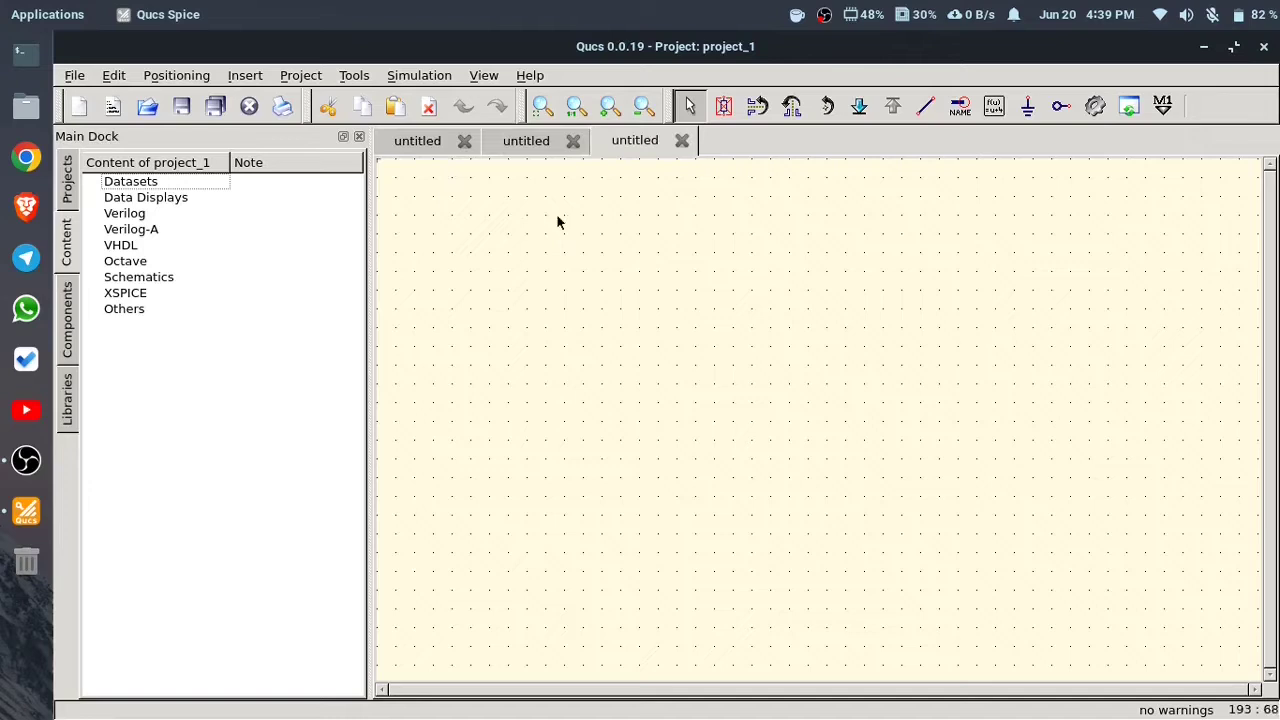
left_click(573, 141)
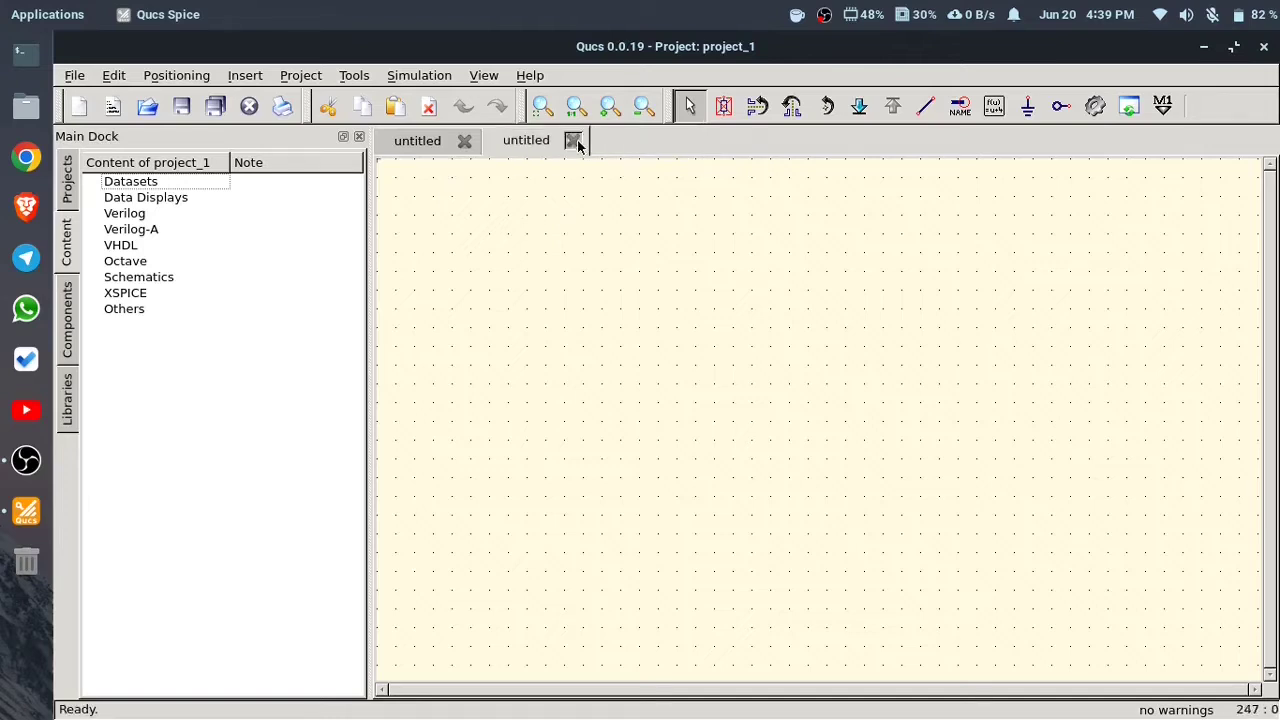
left_click(573, 141)
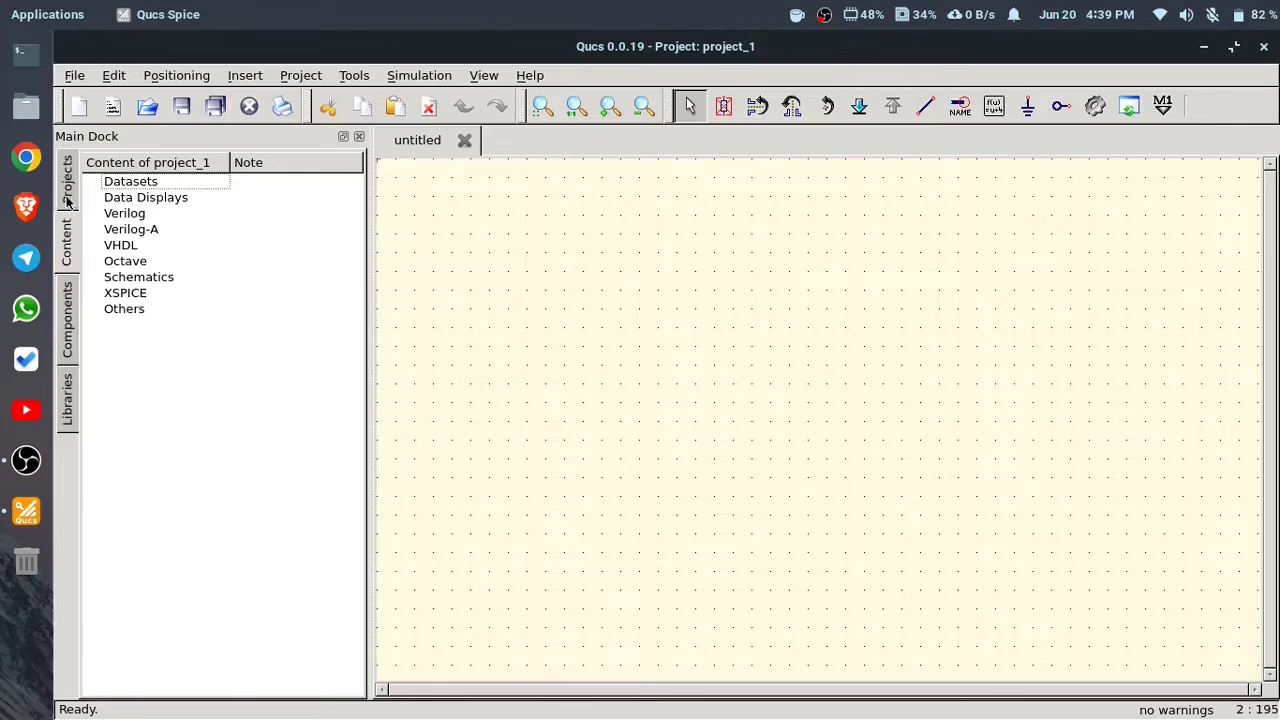
Show the Components dock with the lumped components category selected.
left_click(67, 320)
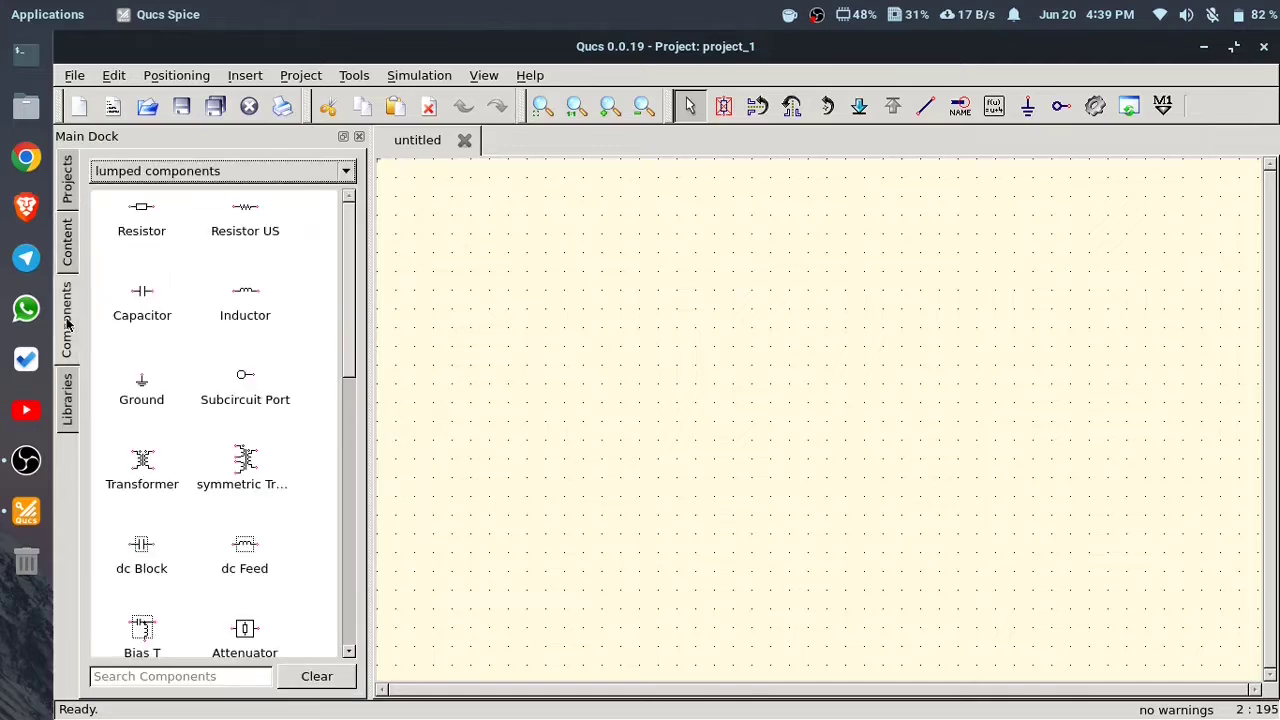
left_click(245, 172)
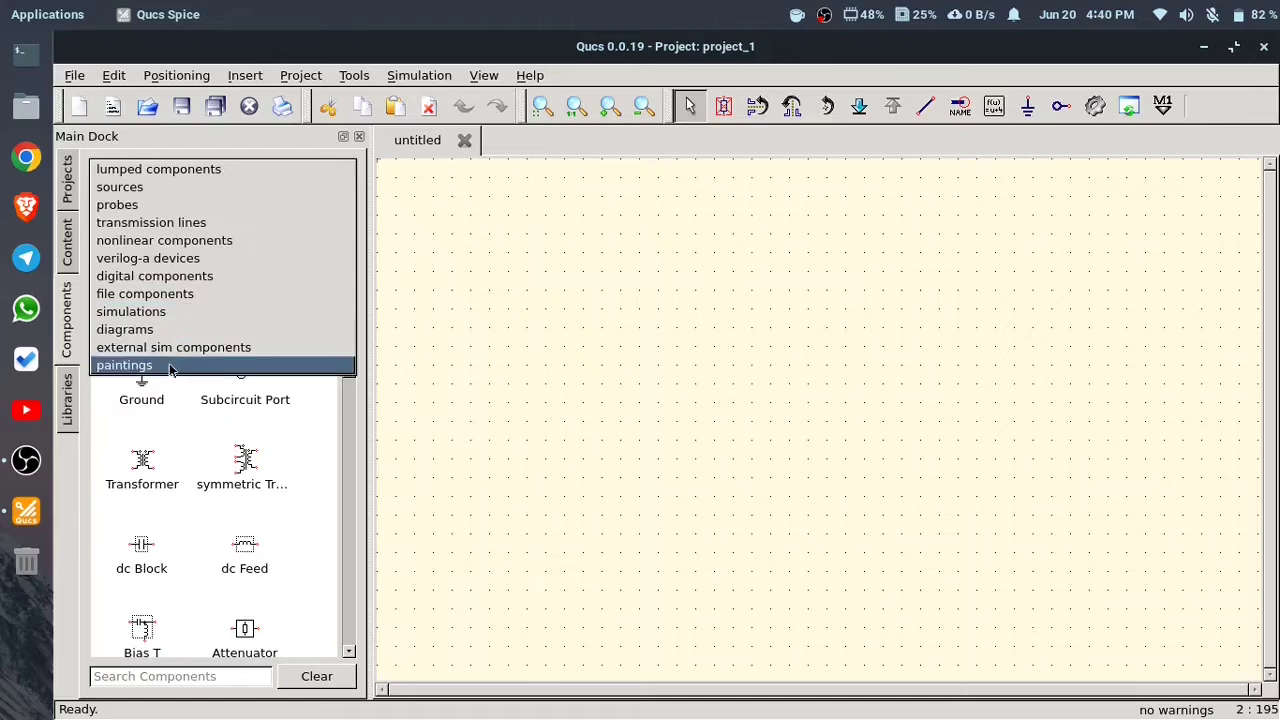
left_click(196, 170)
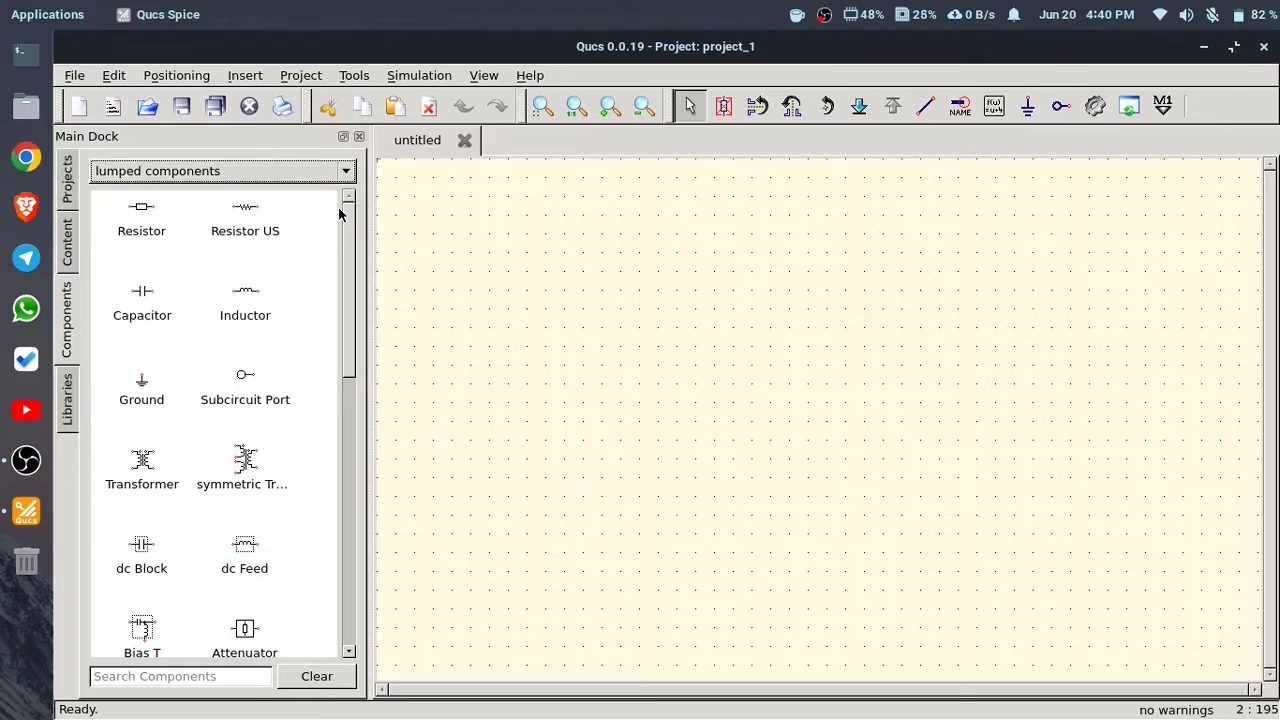
Place an ac voltage source V1 (U=1 V) from the sources category onto the schematic.
left_click(298, 172)
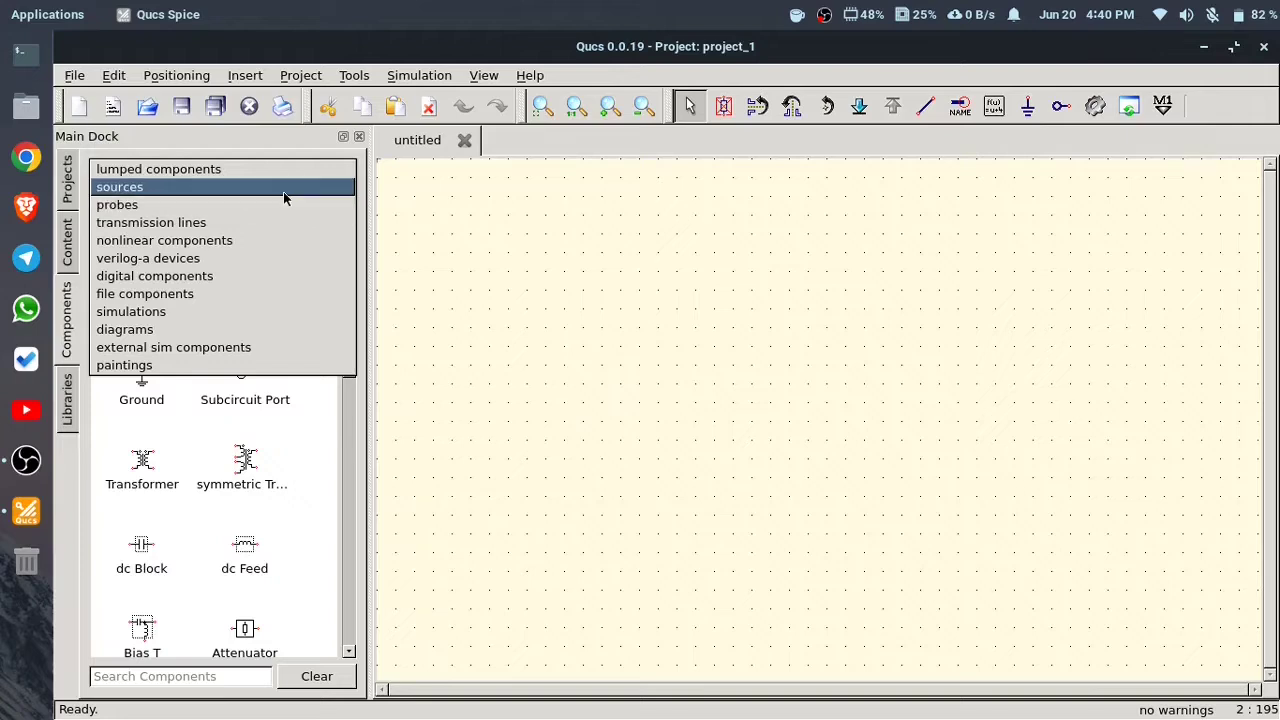
left_click(283, 189)
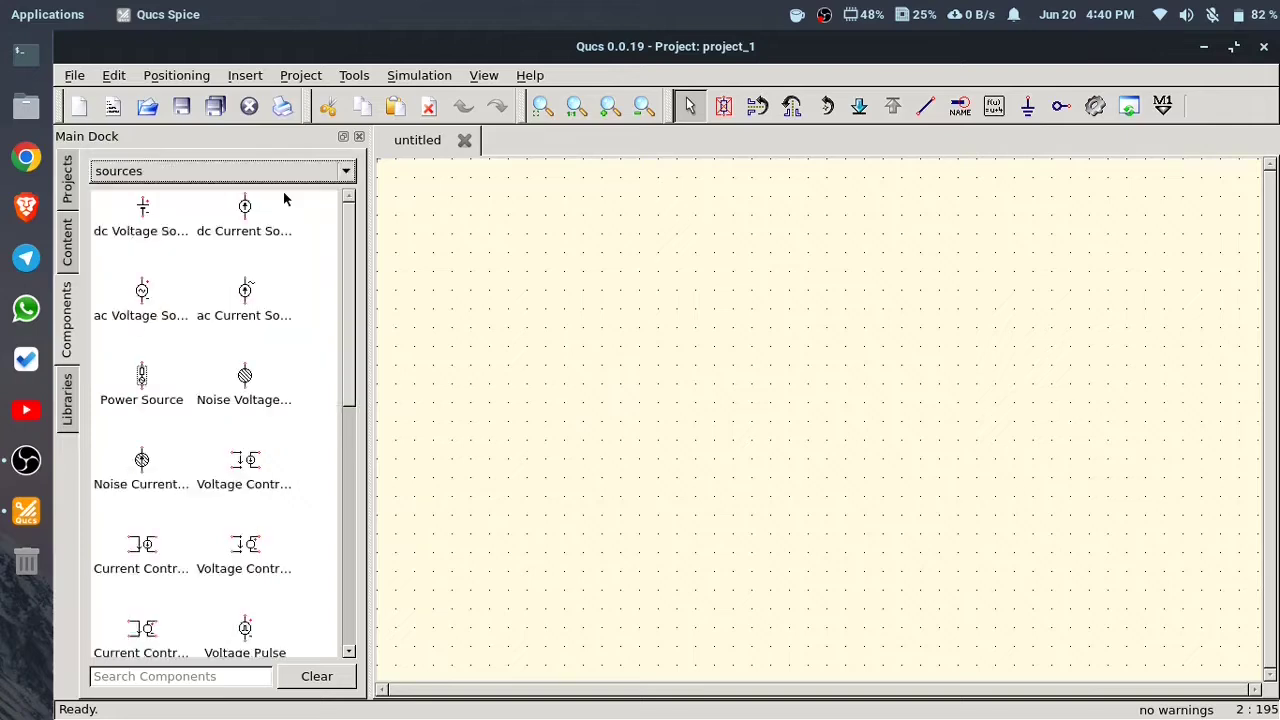
left_click(141, 300)
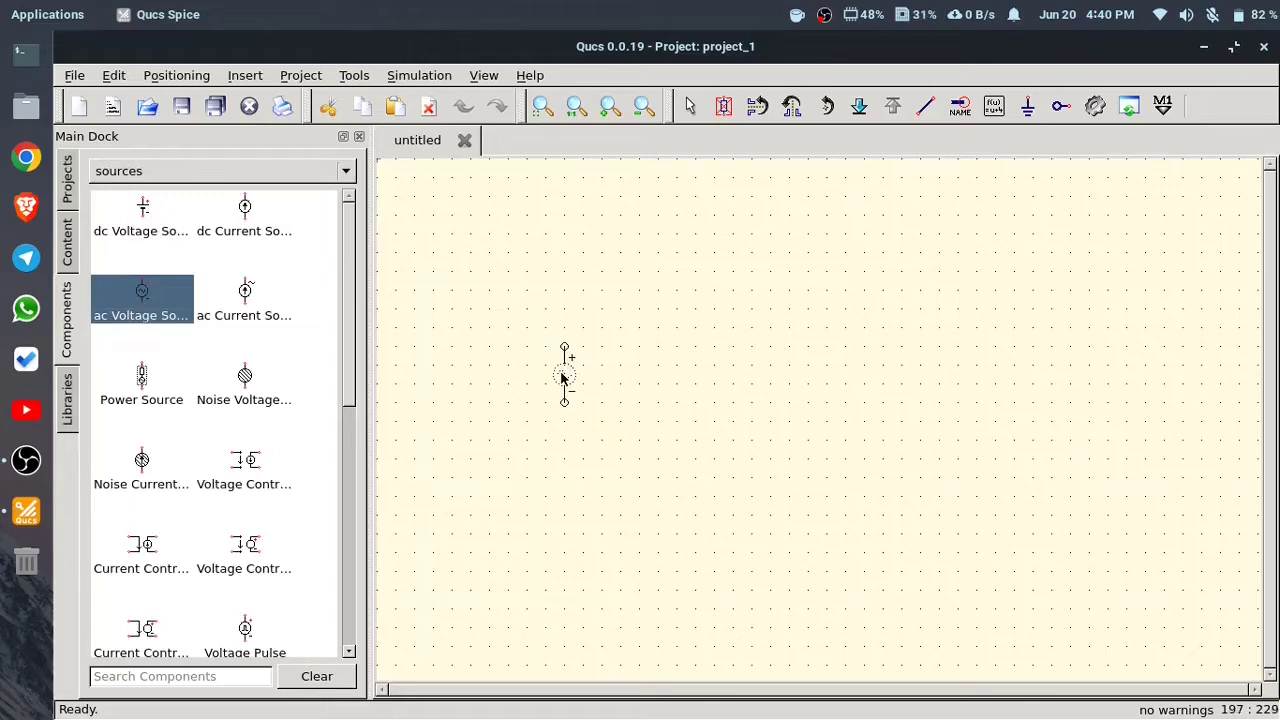
left_click(563, 378)
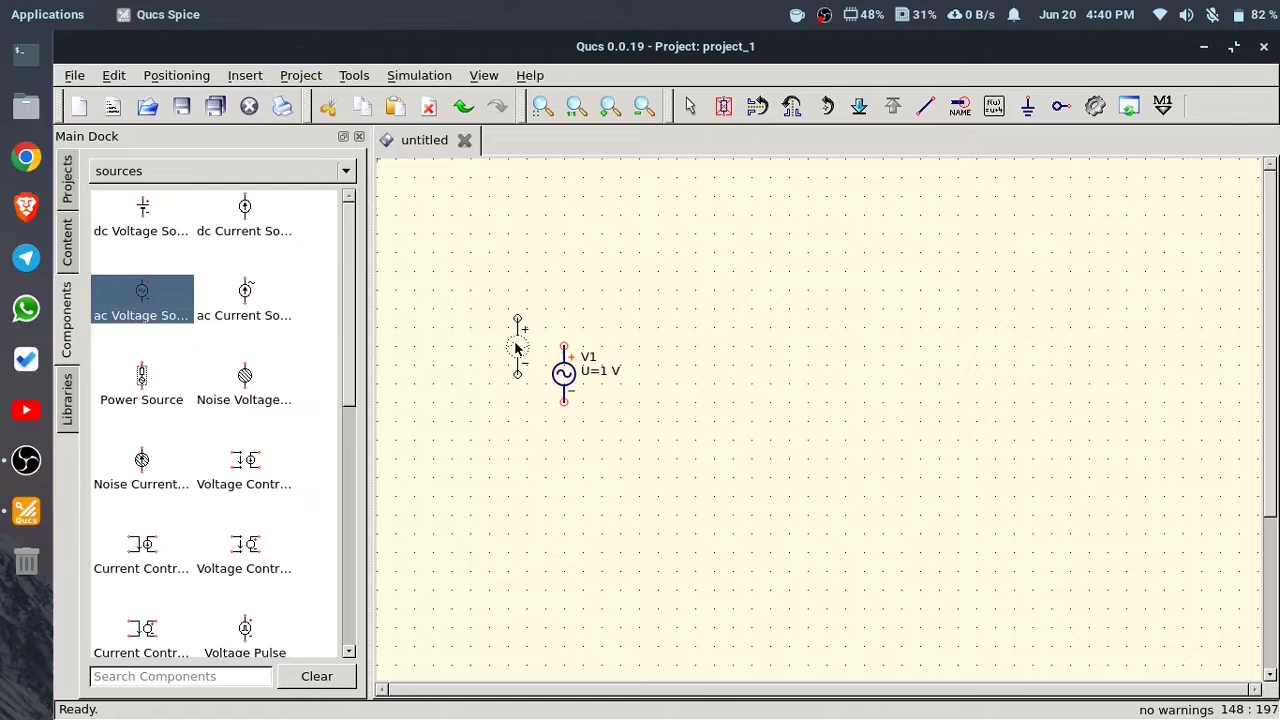
key("Escape")
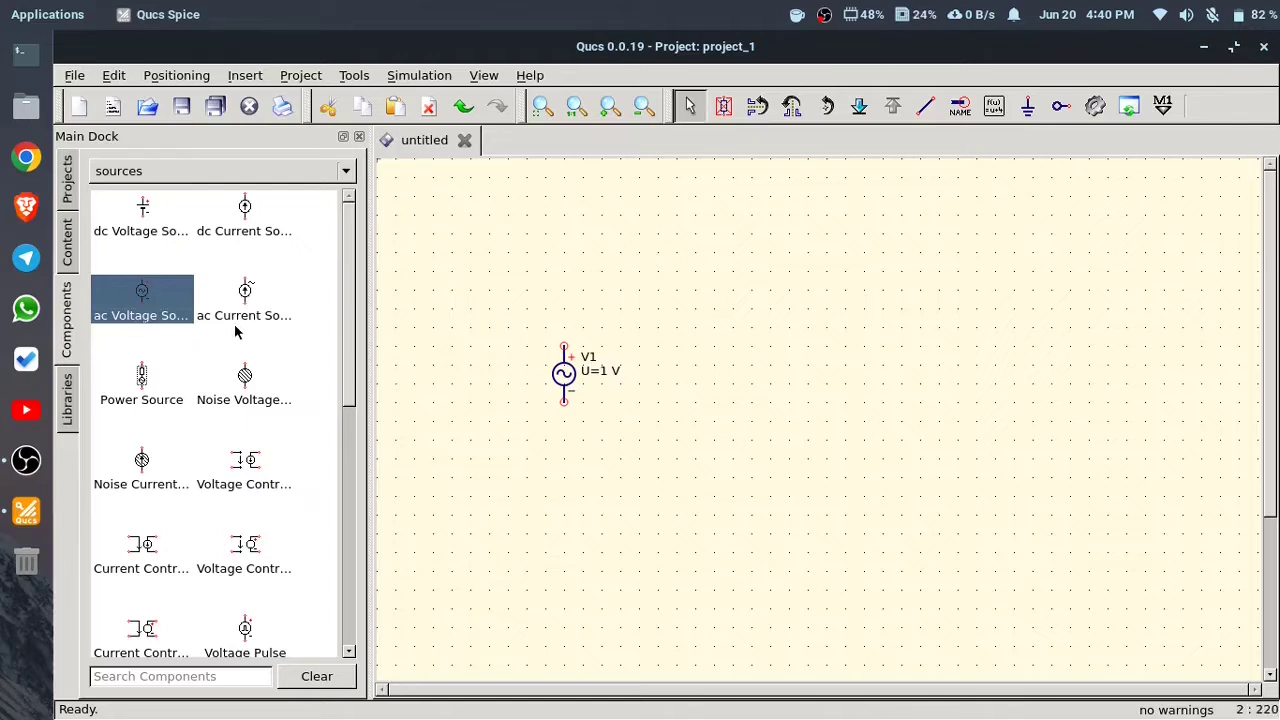
Place a US-style 50 Ohm resistor R1 to the right of source V1.
left_click(249, 183)
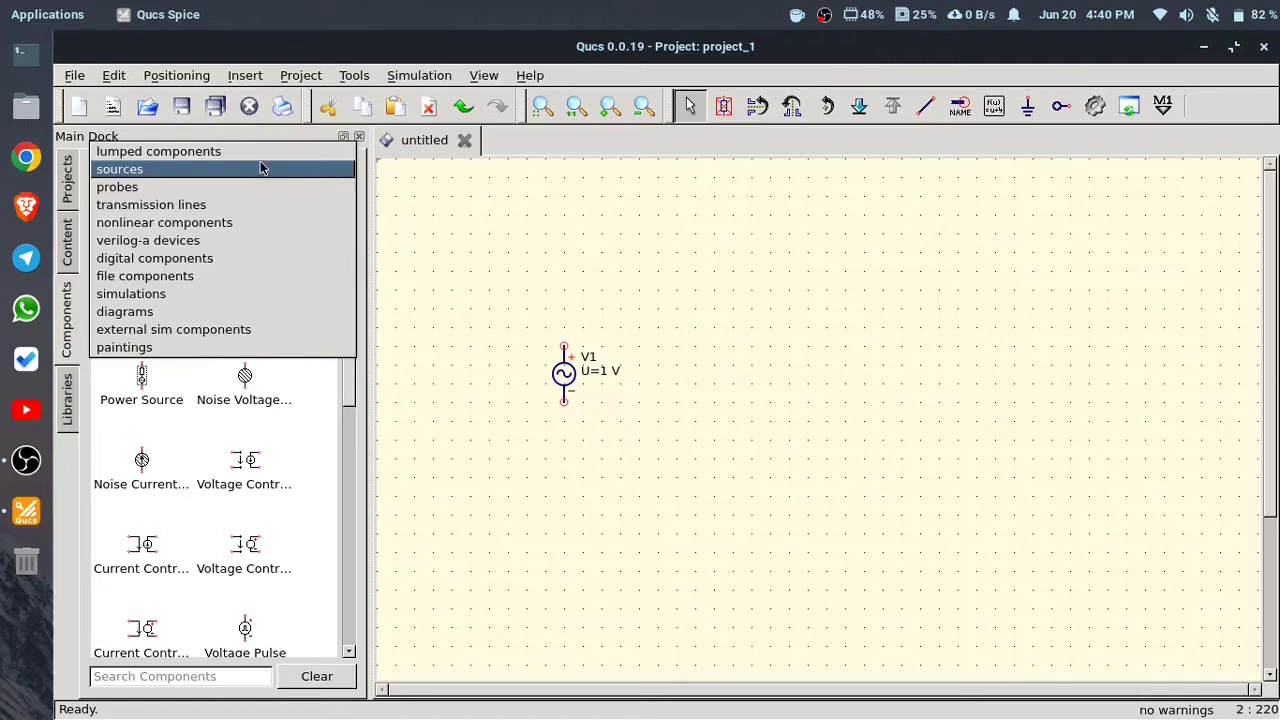
left_click(265, 162)
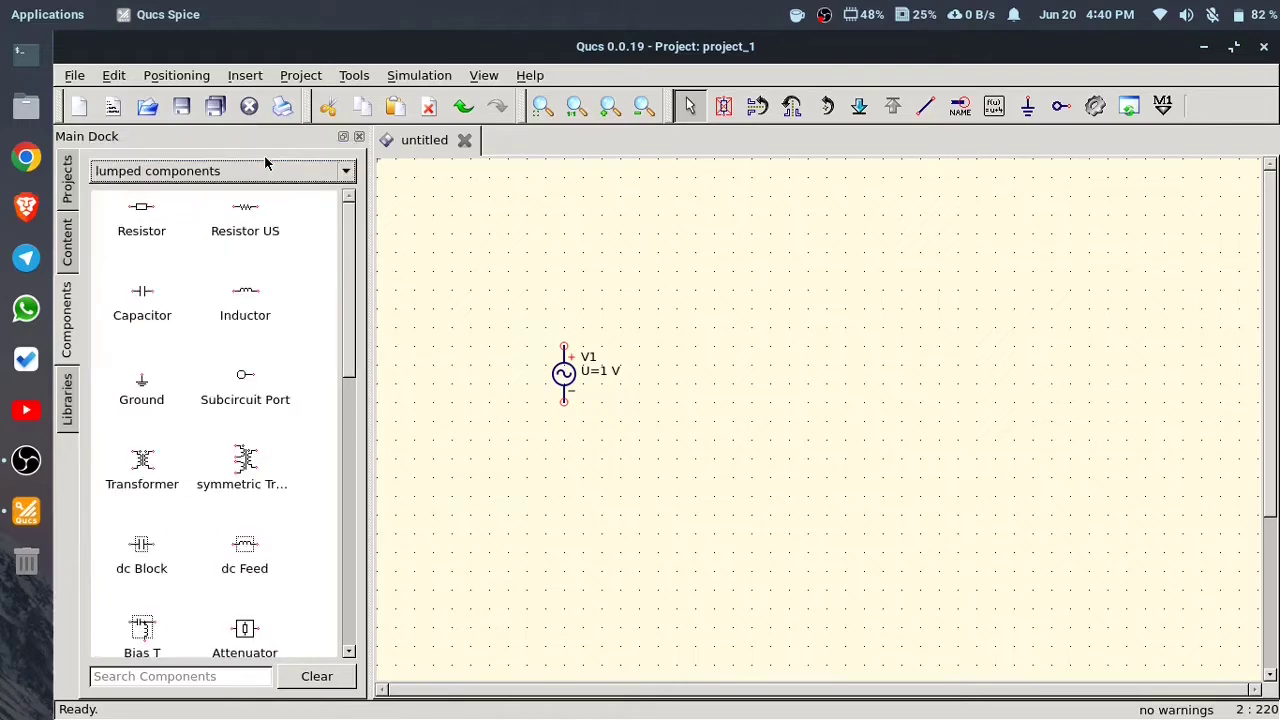
left_click(248, 226)
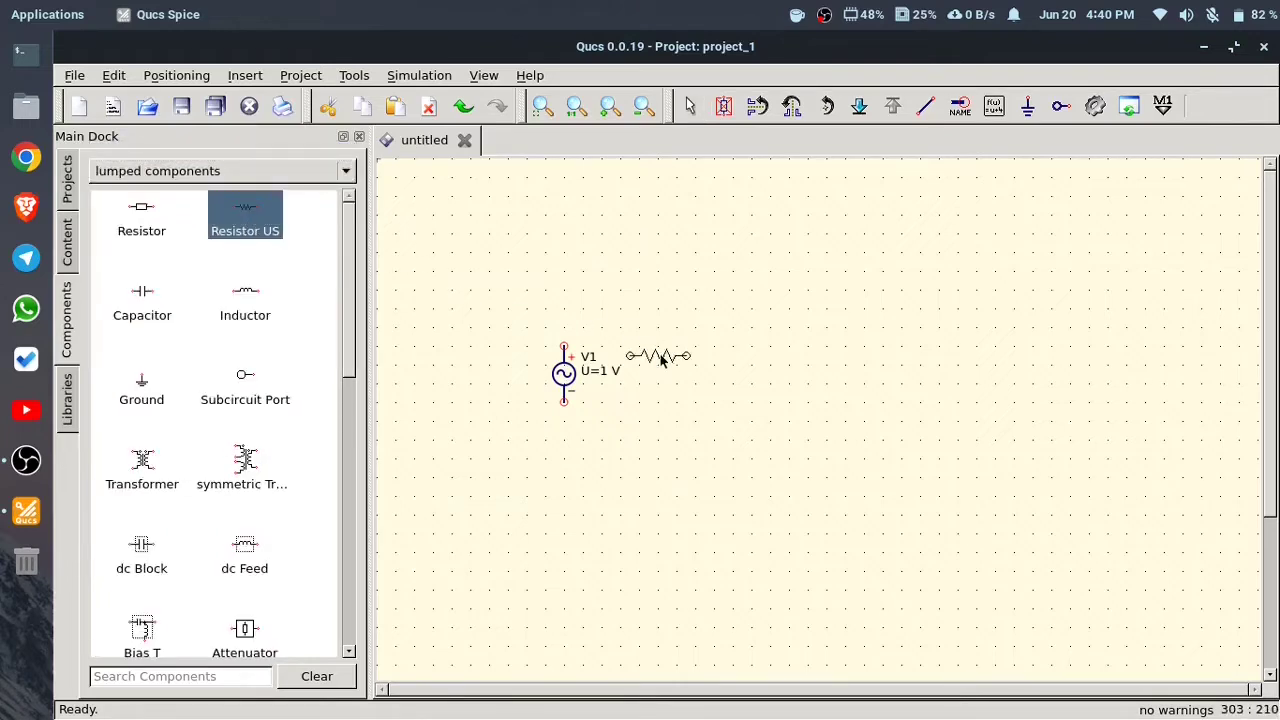
left_click(853, 368)
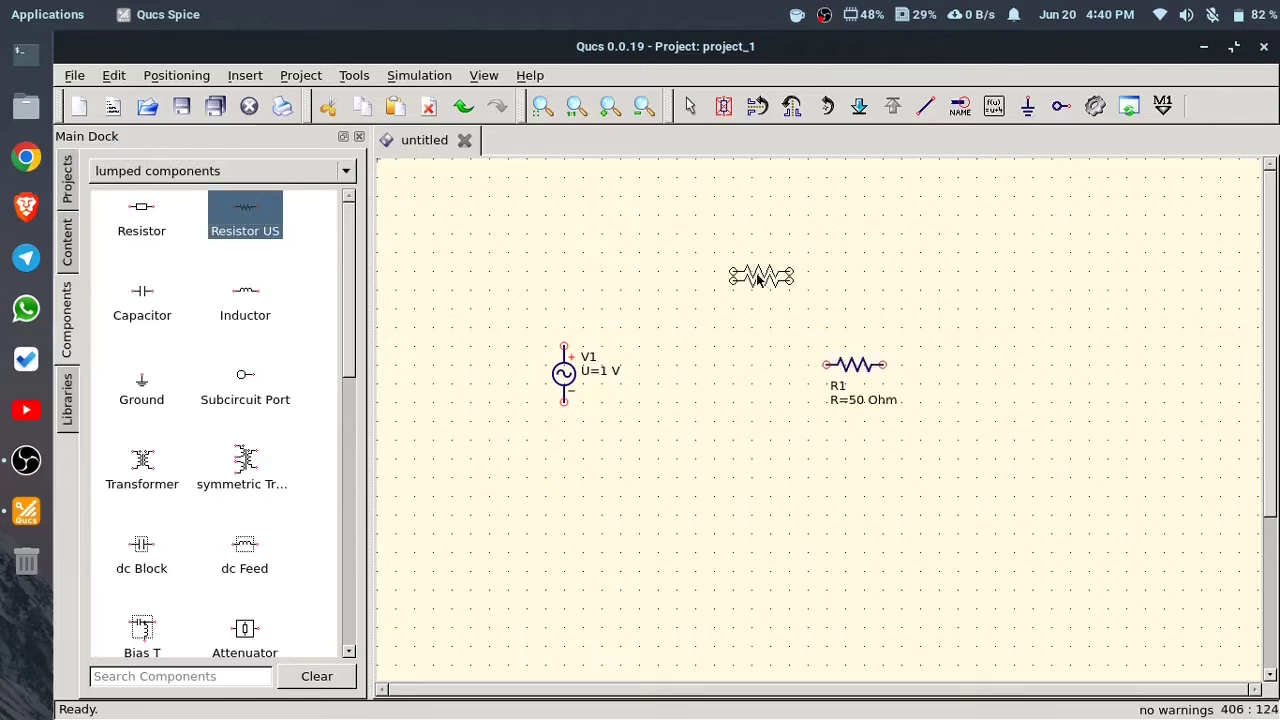
key("Escape")
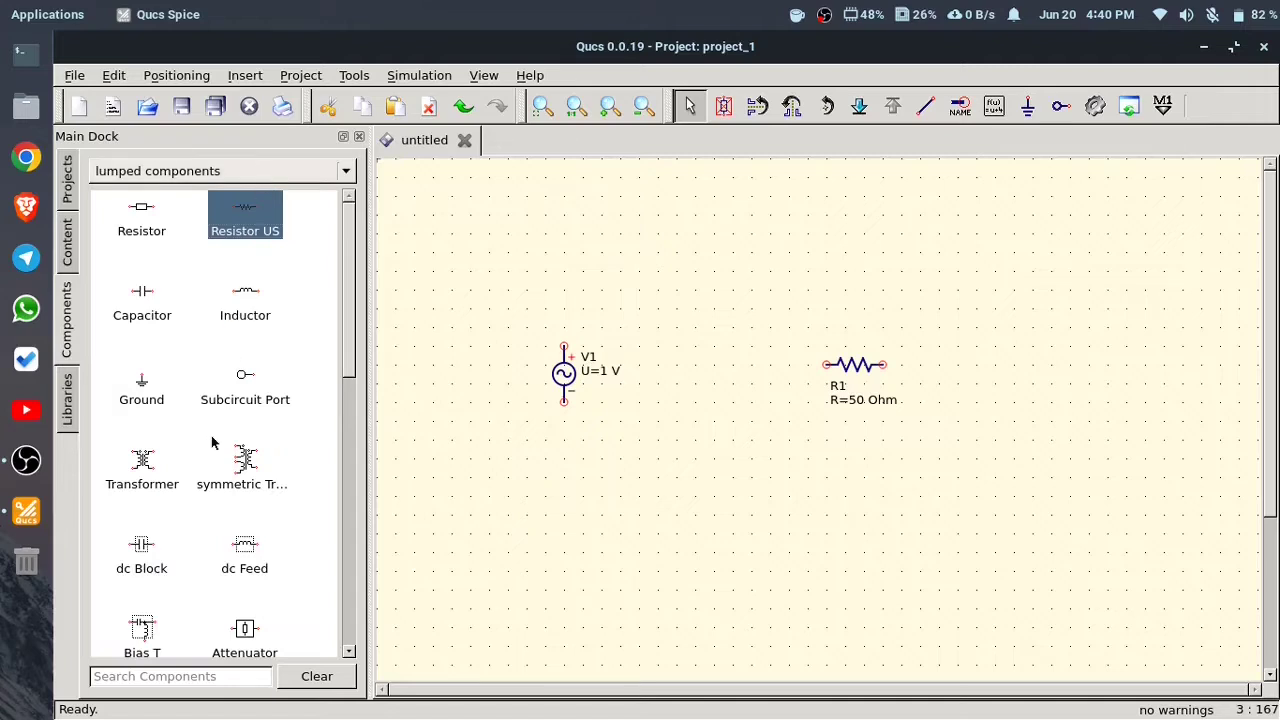
Place diode D1 from nonlinear components above, between V1 and R1.
left_click(305, 178)
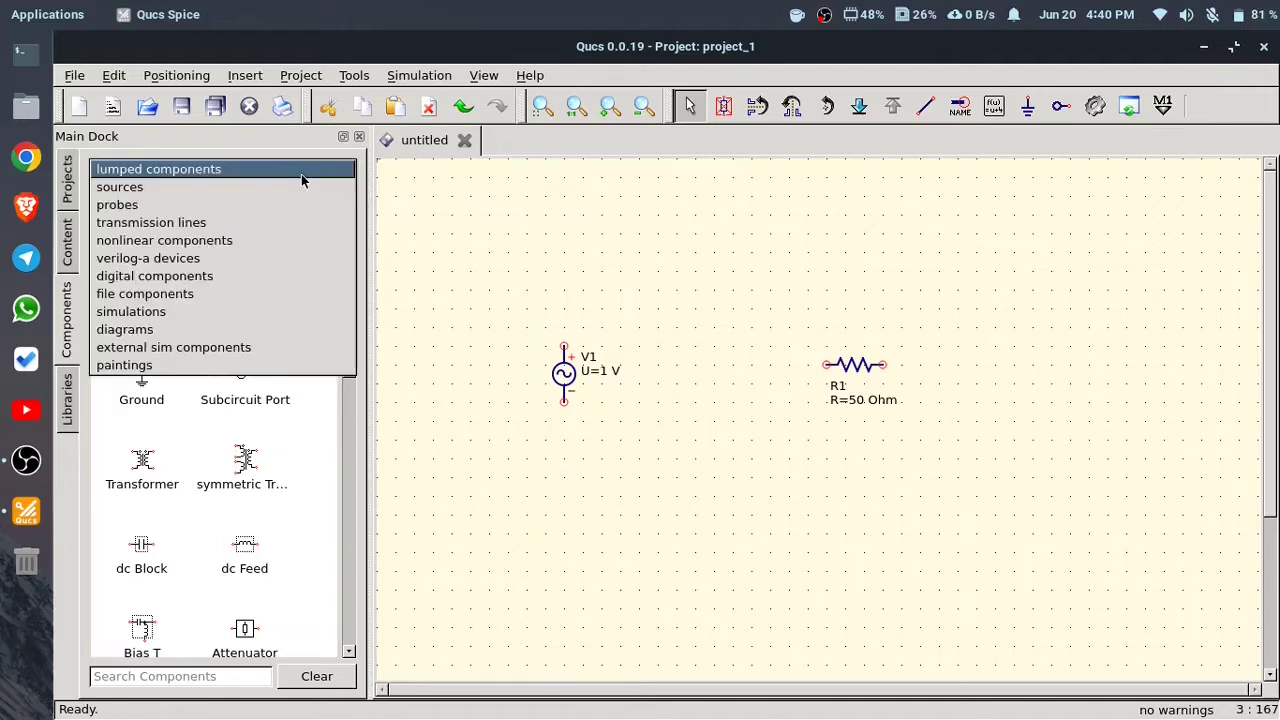
left_click(257, 240)
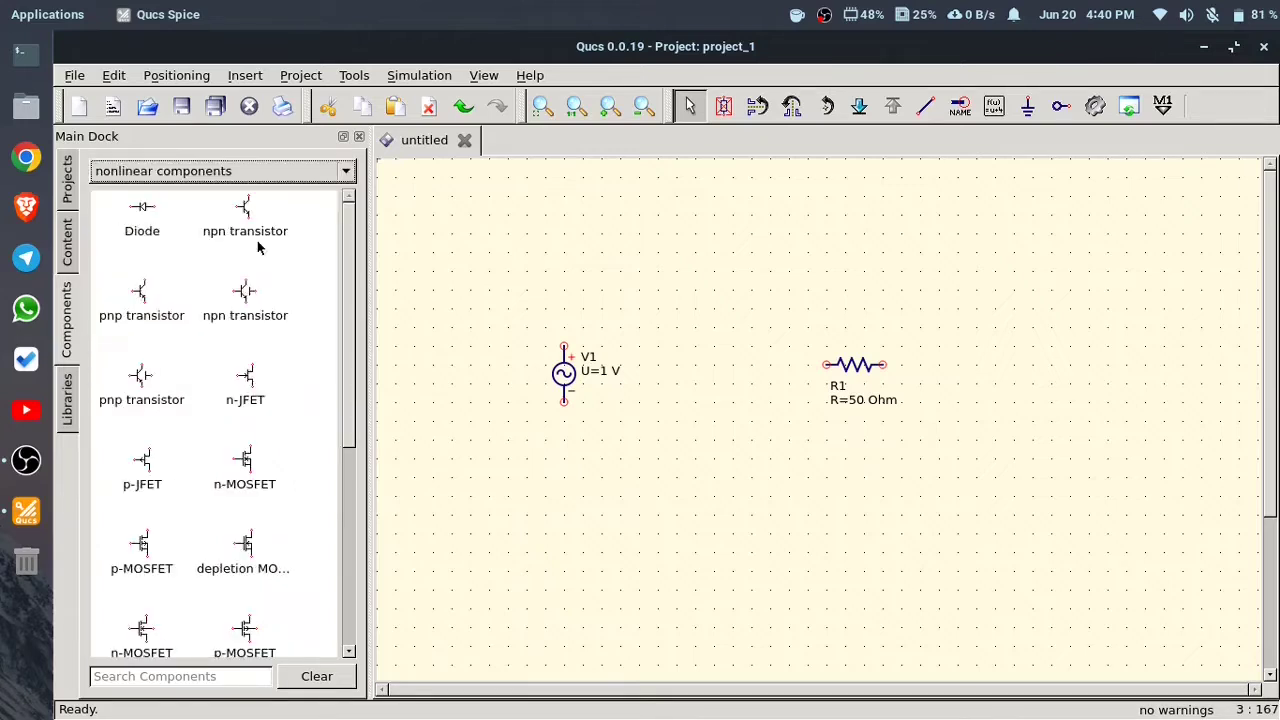
left_click(150, 212)
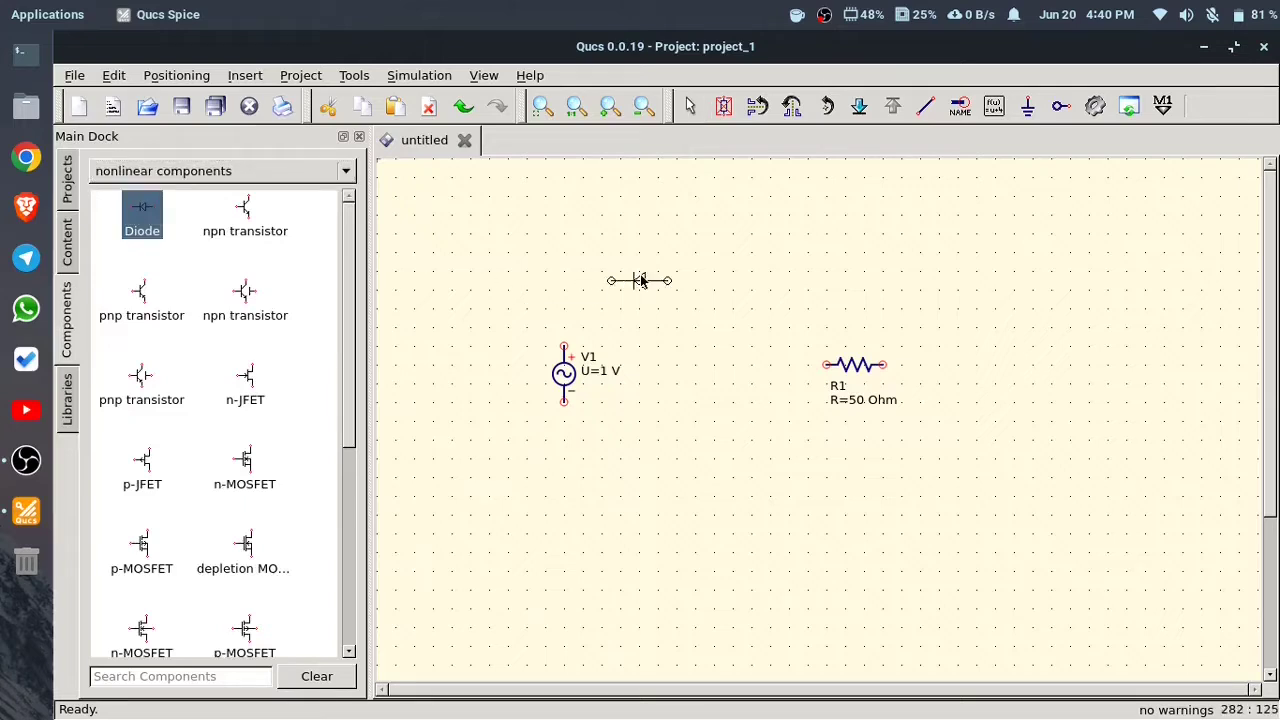
left_click(712, 274)
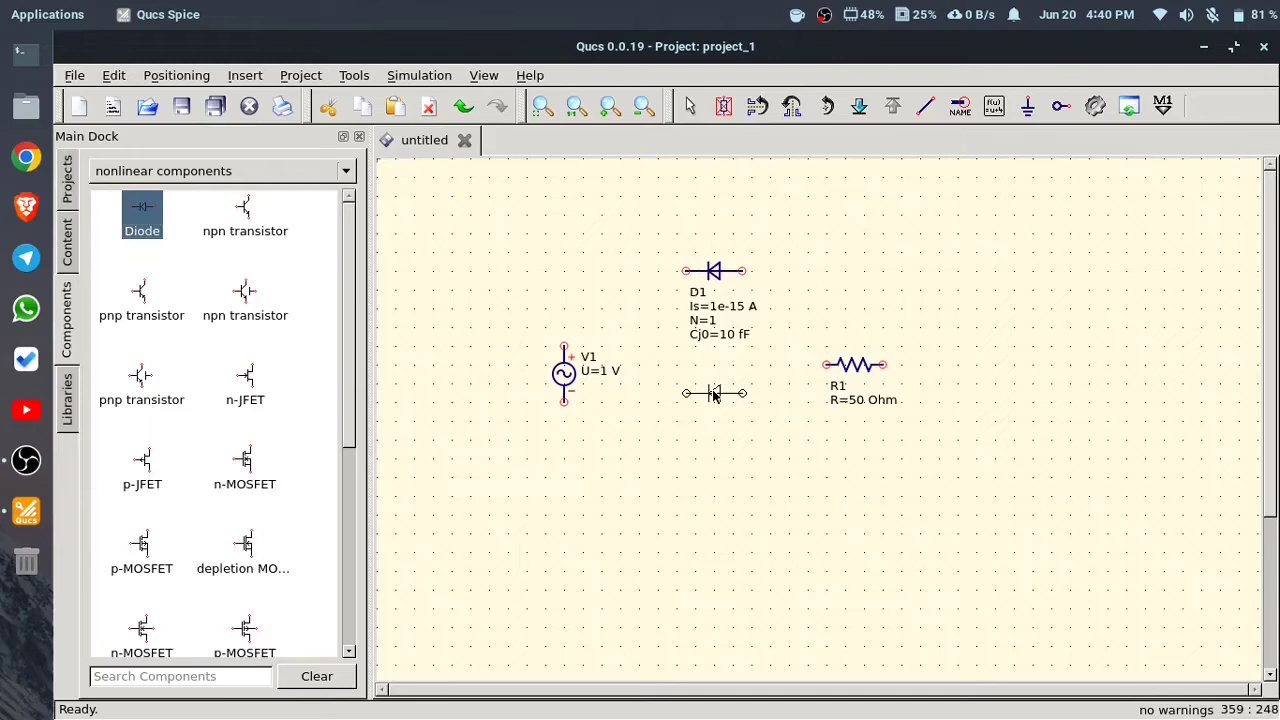
key("Escape")
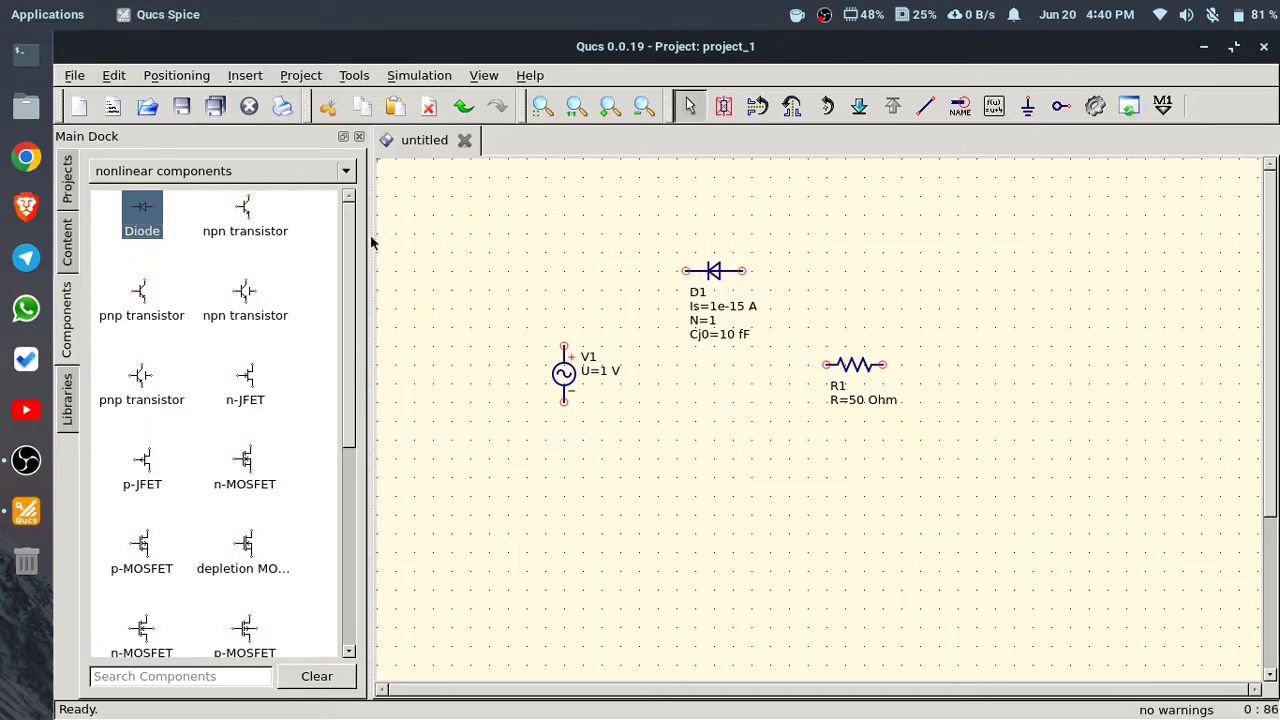
Place a ground symbol from lumped components below V1, then right-click diode D1.
left_click(305, 172)
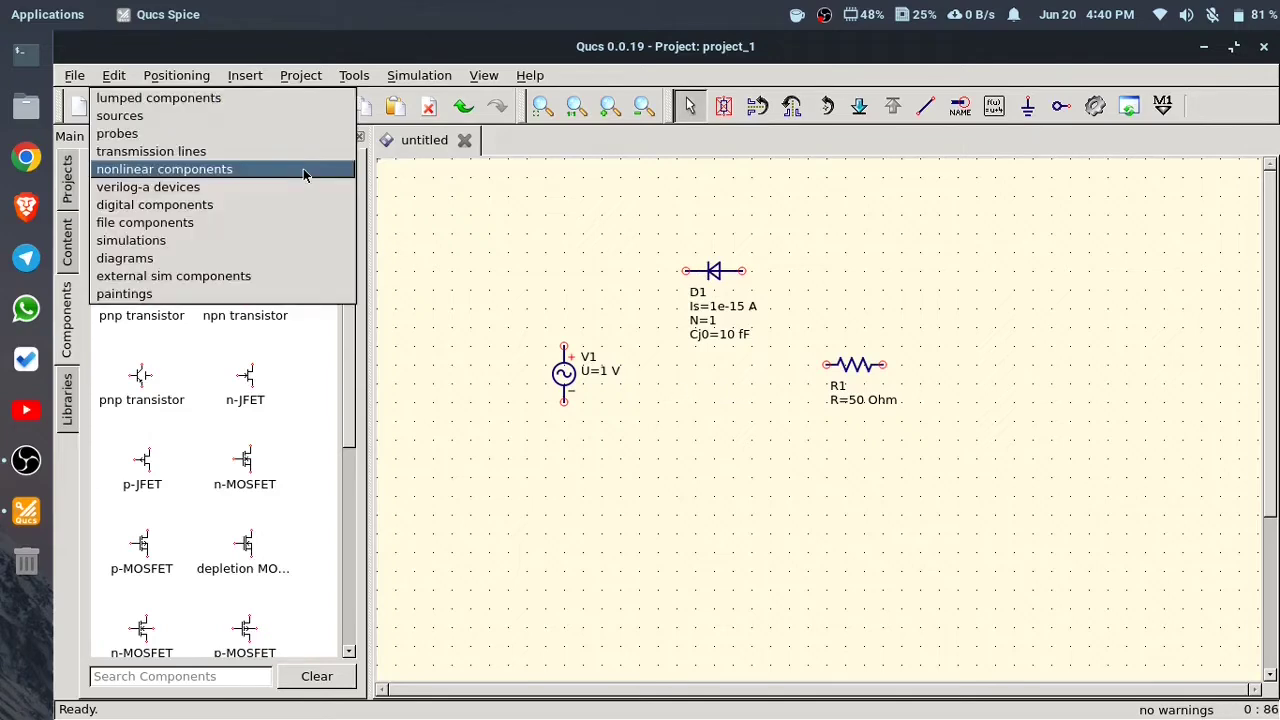
left_click(286, 98)
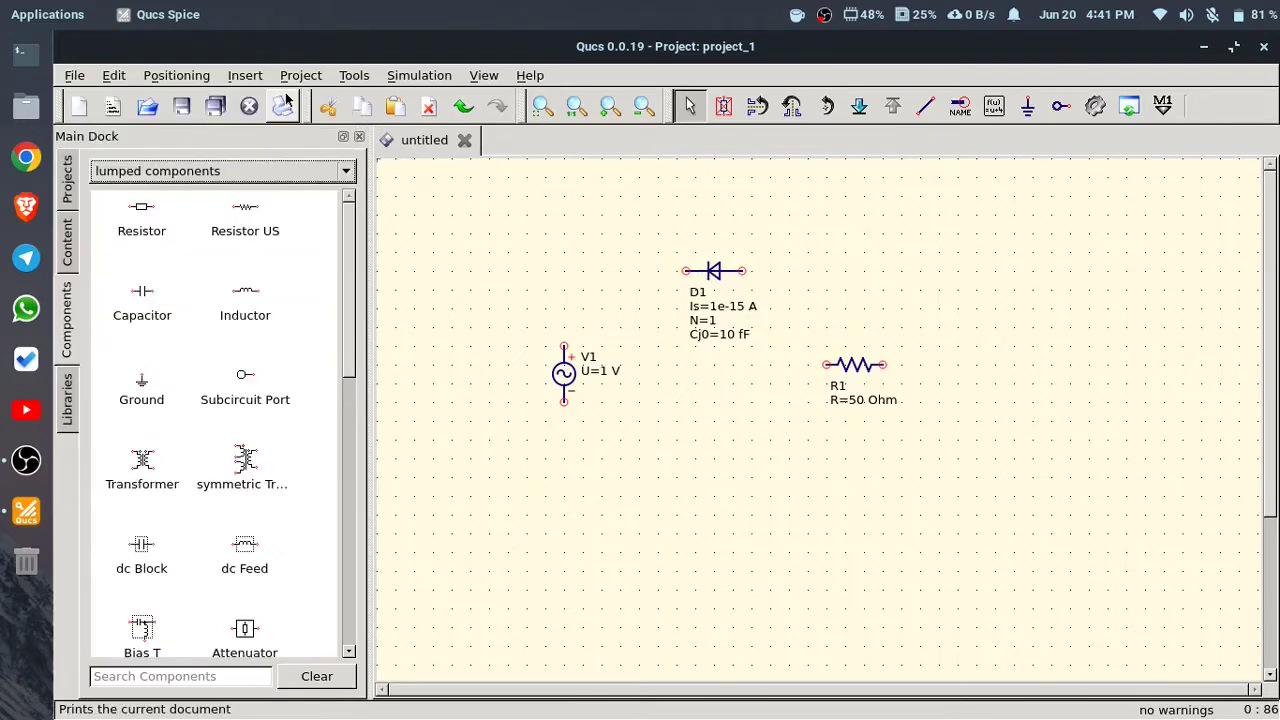
left_click(138, 389)
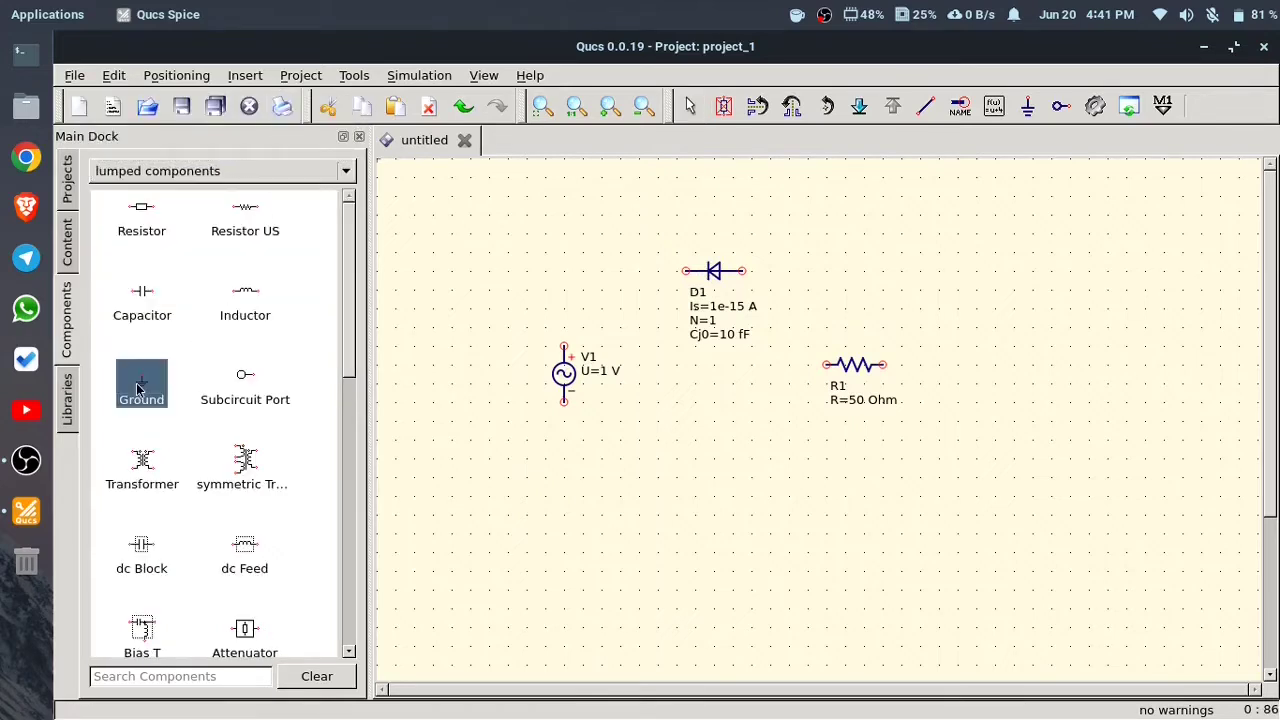
left_click(561, 497)
key("Escape")
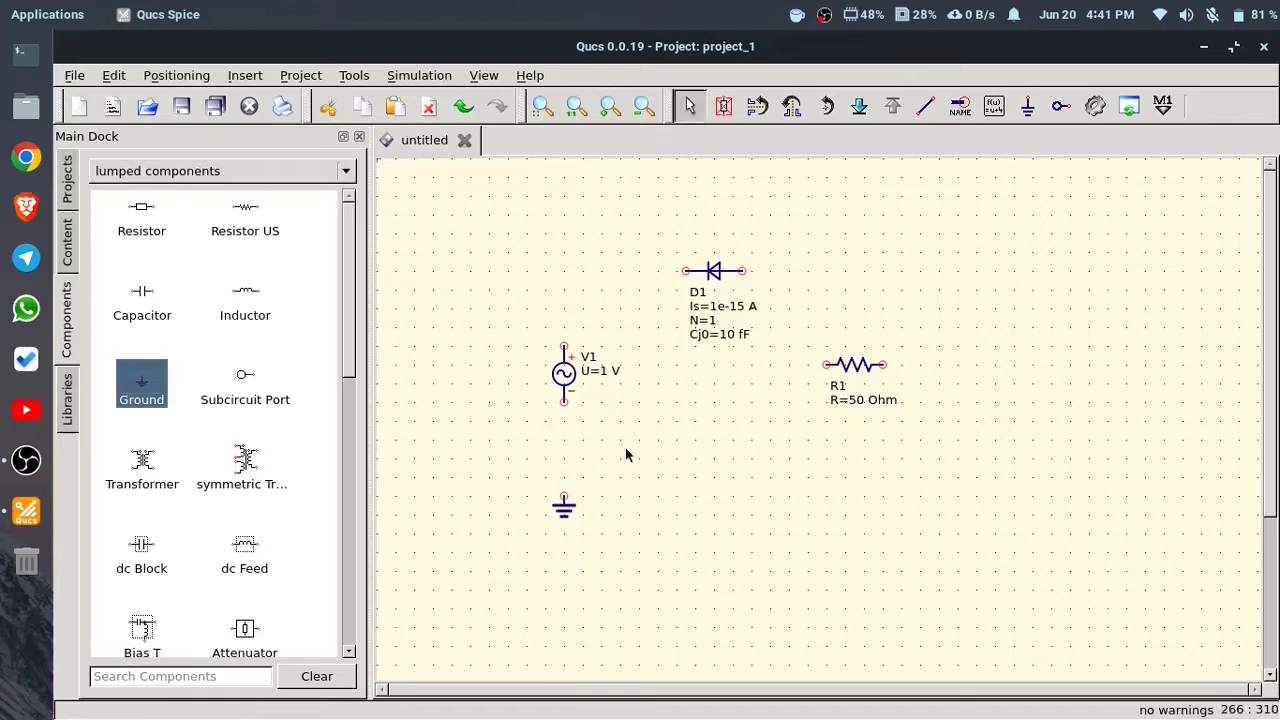
left_click(715, 279)
right_click(715, 279)
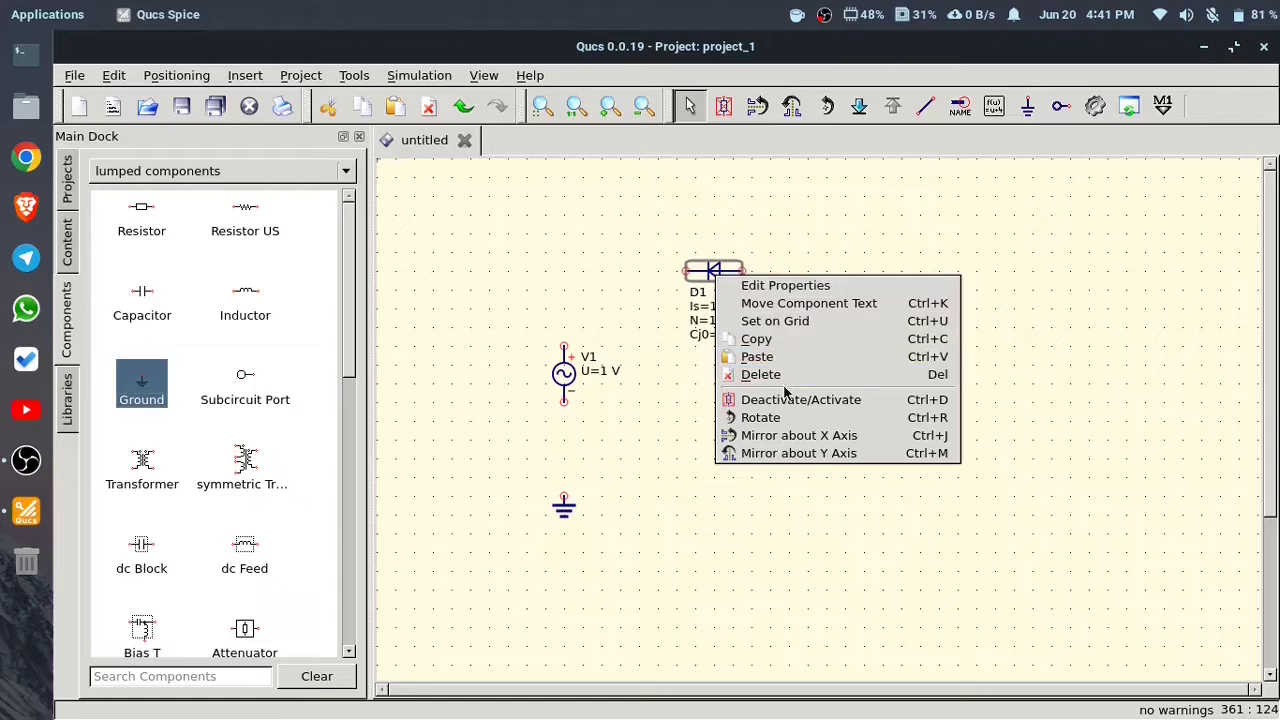
Rotate diode D1 to vertical, then undo so it stays horizontal.
left_click(795, 417)
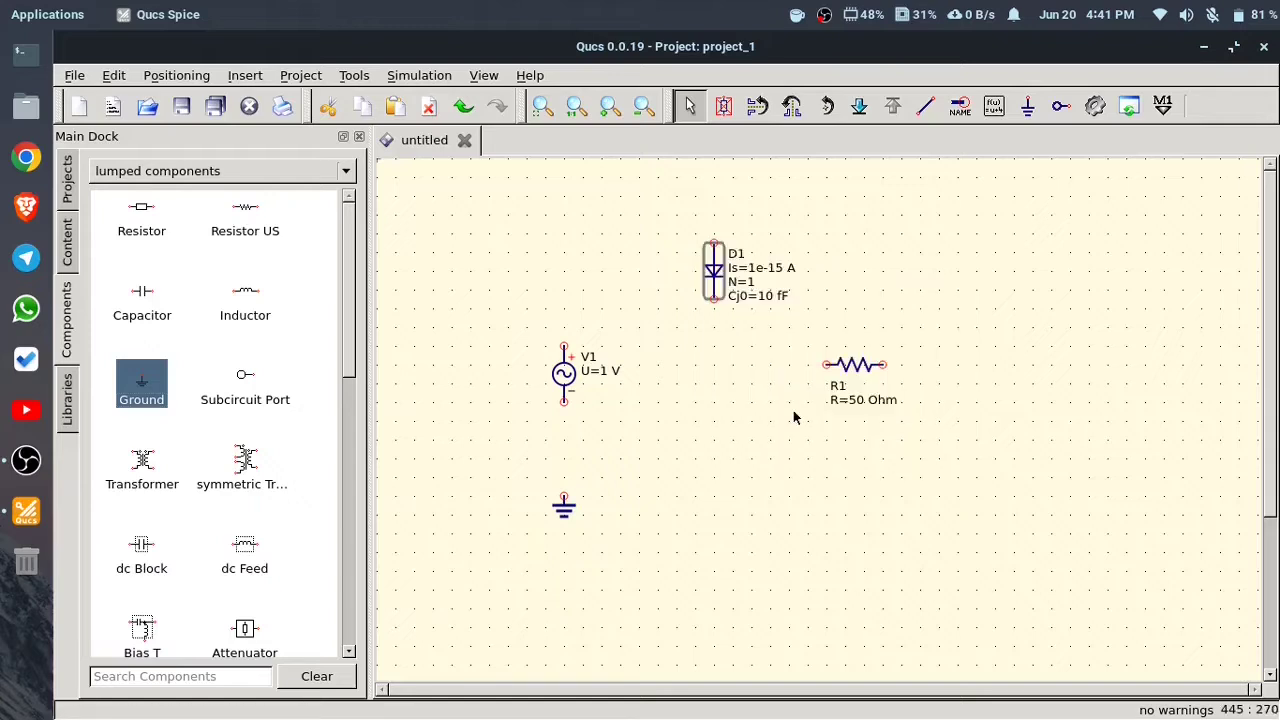
left_click(795, 417)
left_click(712, 276)
key("ctrl+z")
left_click(743, 360)
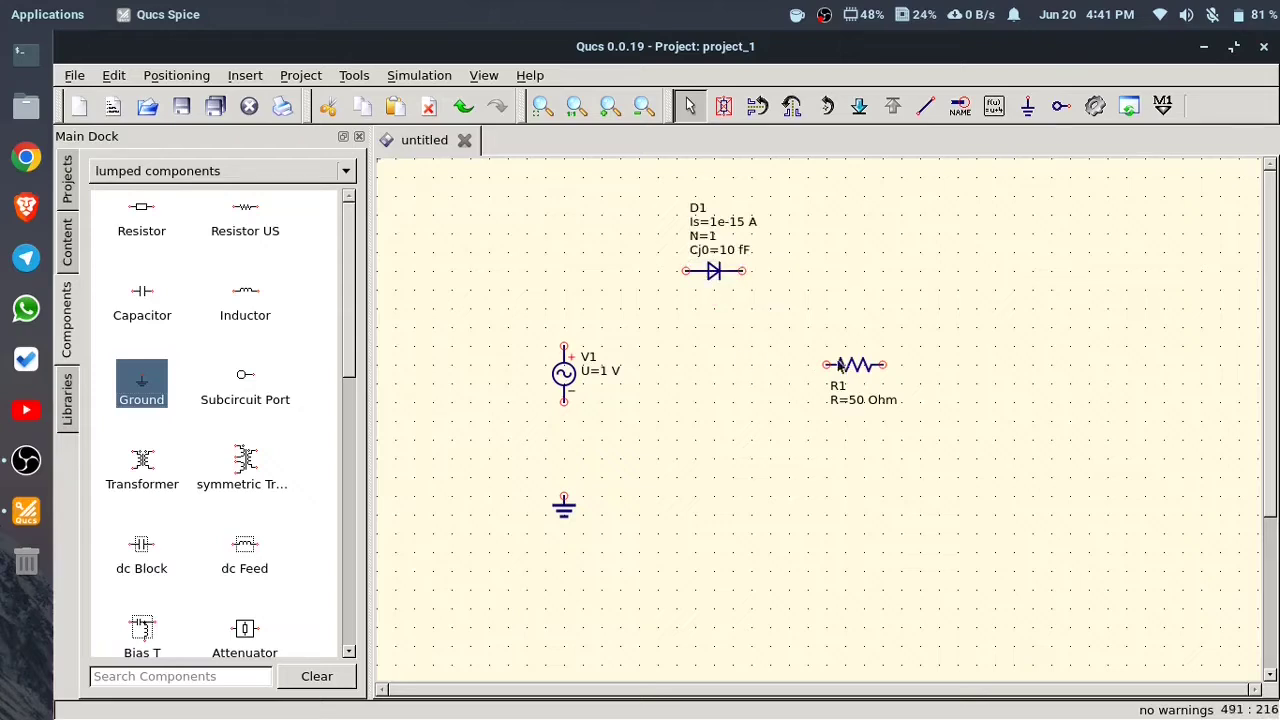
Rotate resistor R1 upright and nudge R1 and D1 slightly down and right.
left_click(855, 368)
key("ctrl+r")
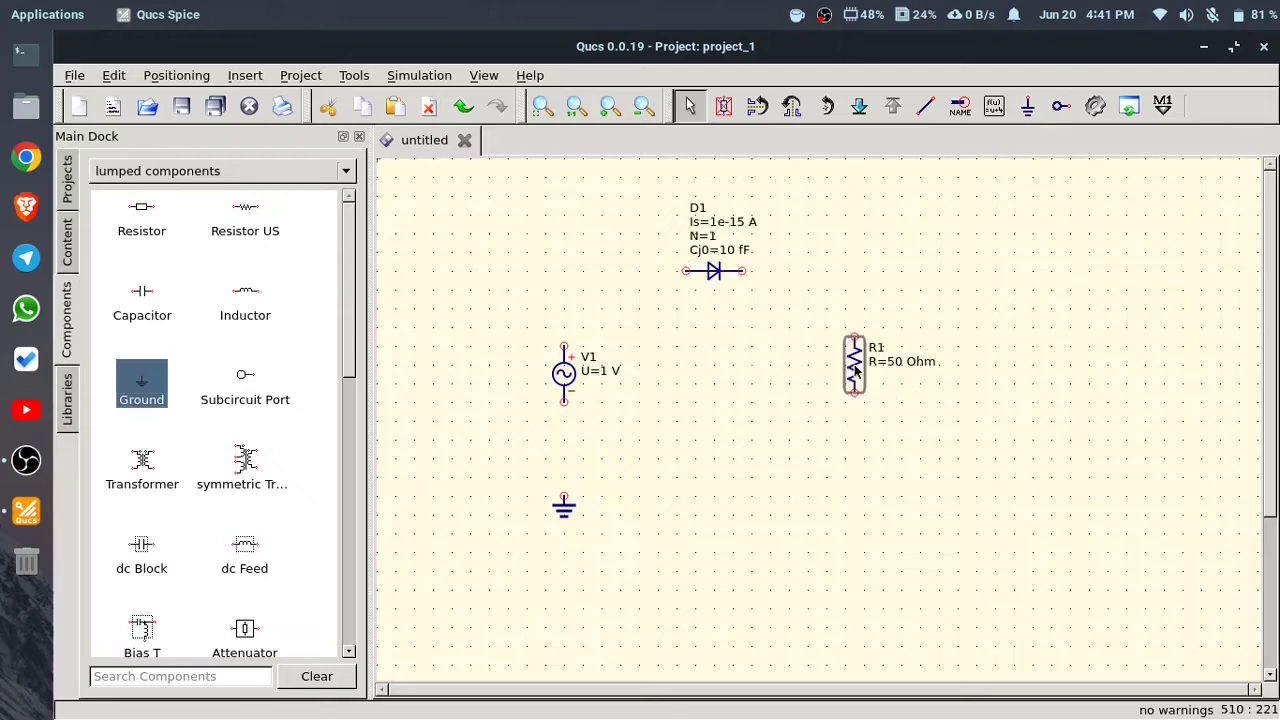
left_click(769, 460)
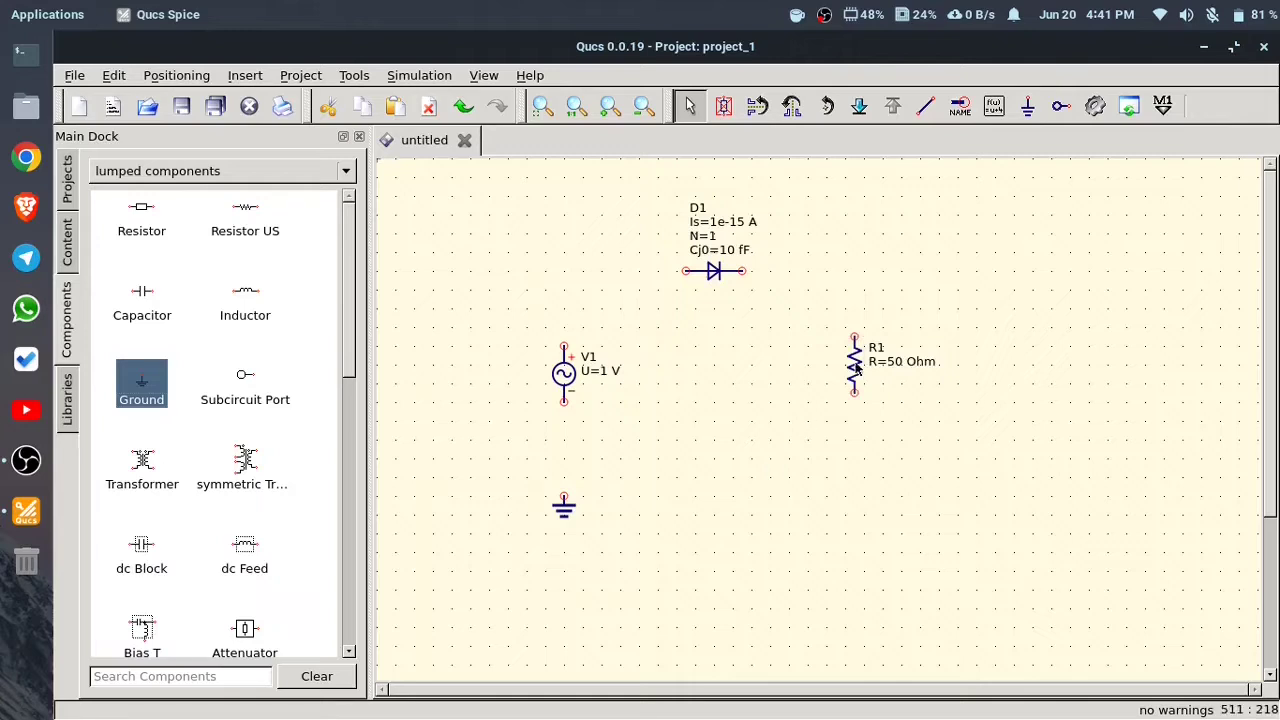
left_click_drag(854, 365, 862, 374)
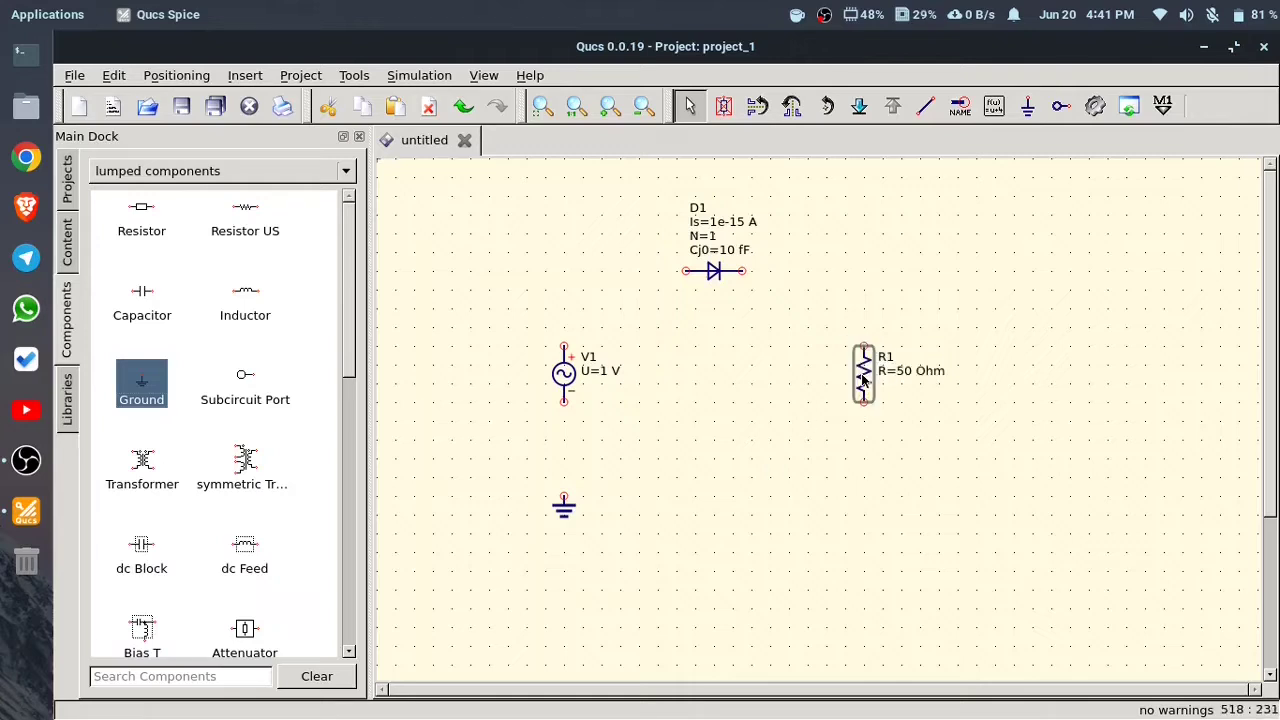
left_click(756, 380)
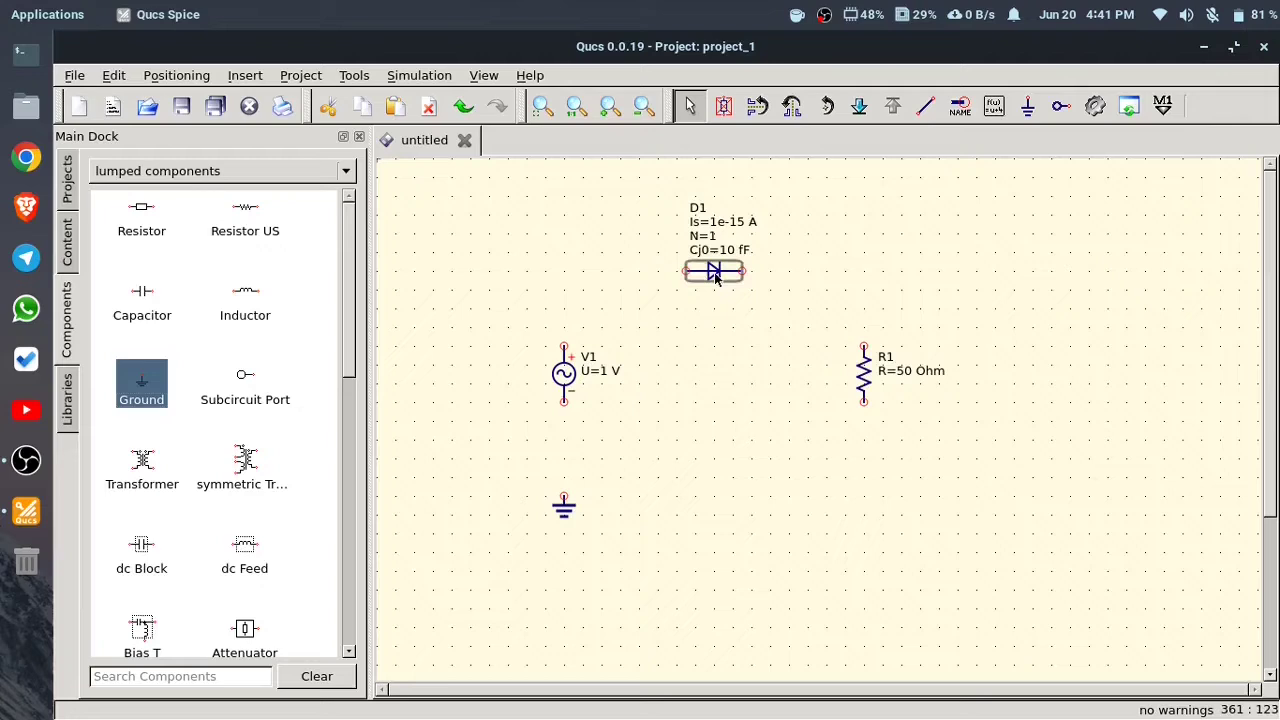
left_click_drag(716, 279, 720, 290)
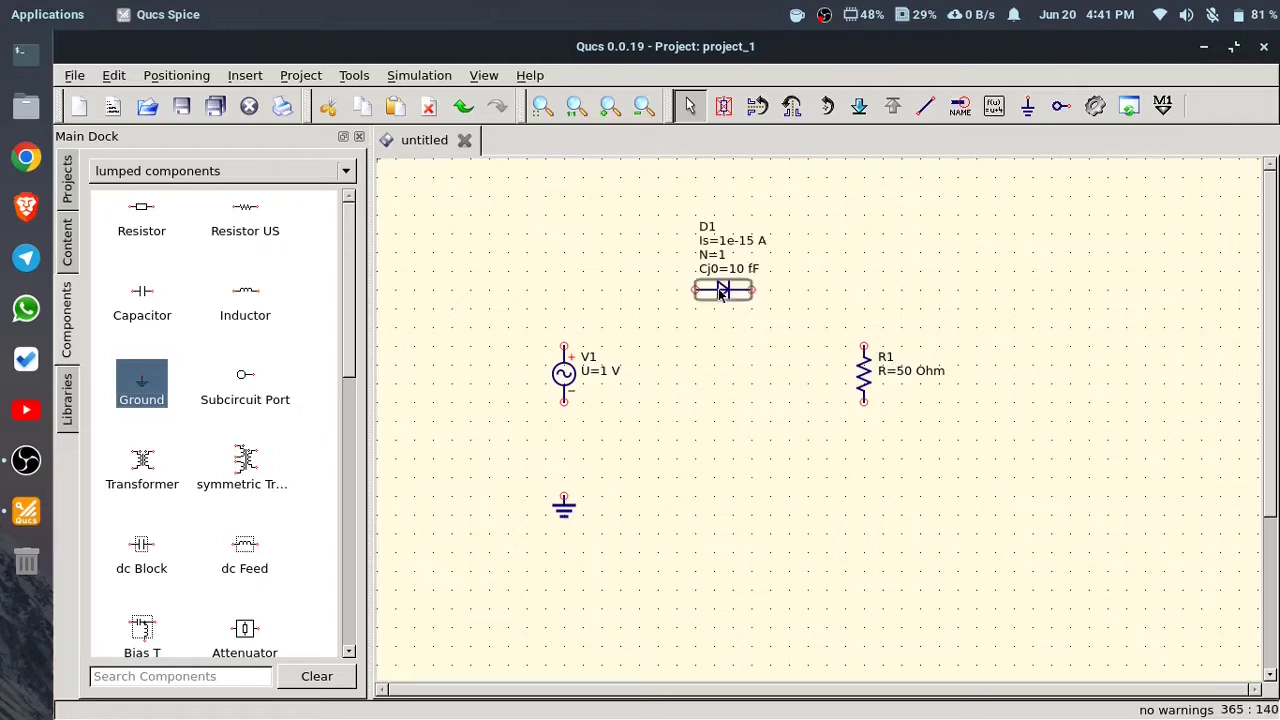
left_click(726, 372)
Wire V1's bottom terminal to ground and its top terminal to diode D1.
left_click(926, 106)
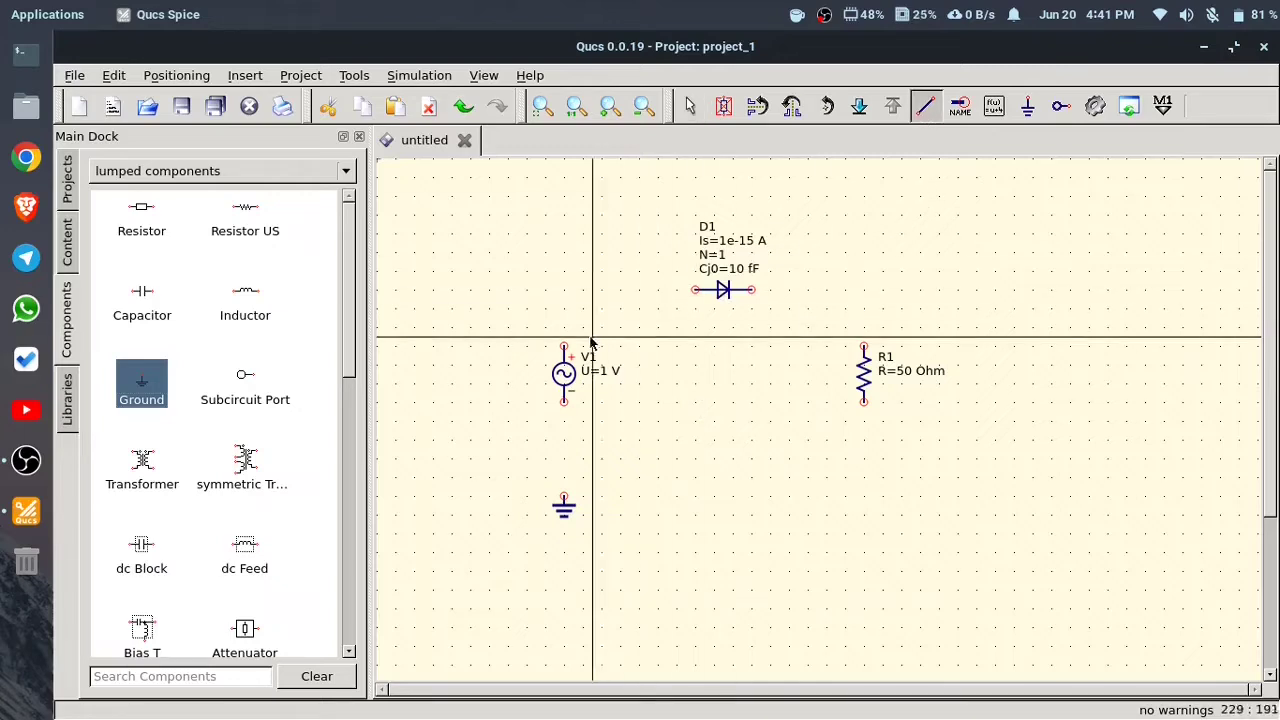
left_click(565, 405)
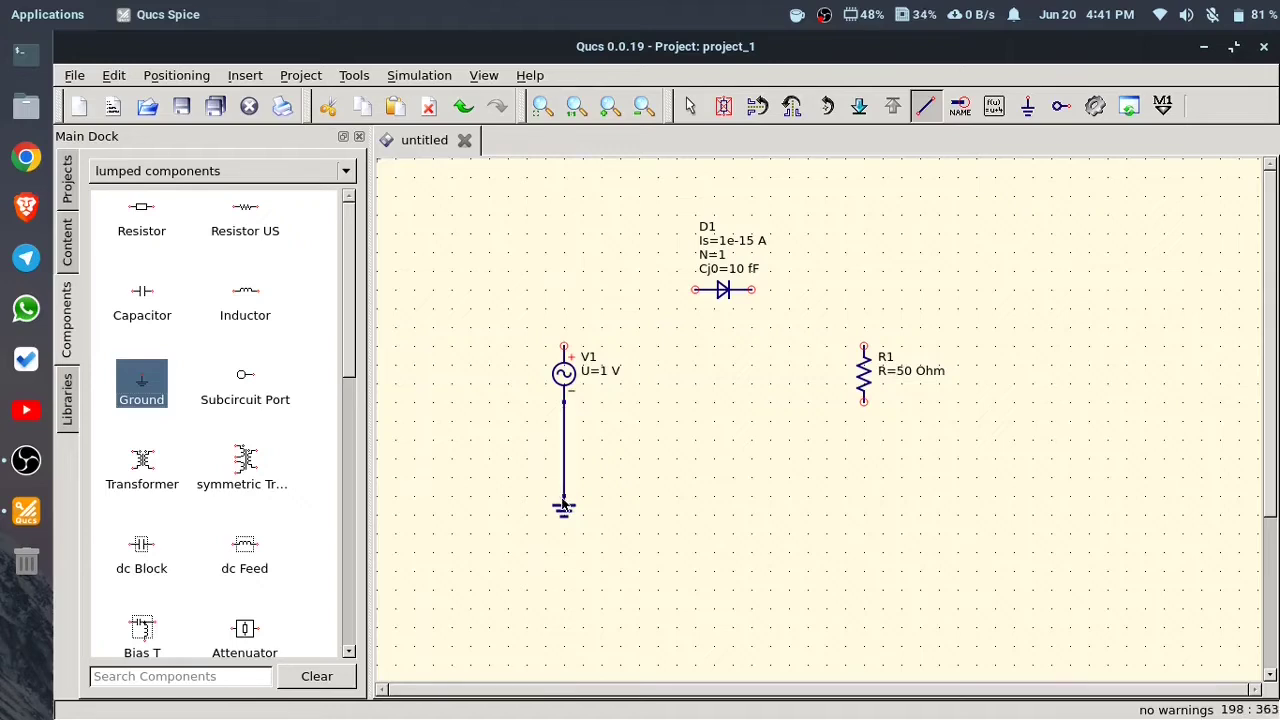
left_click(565, 347)
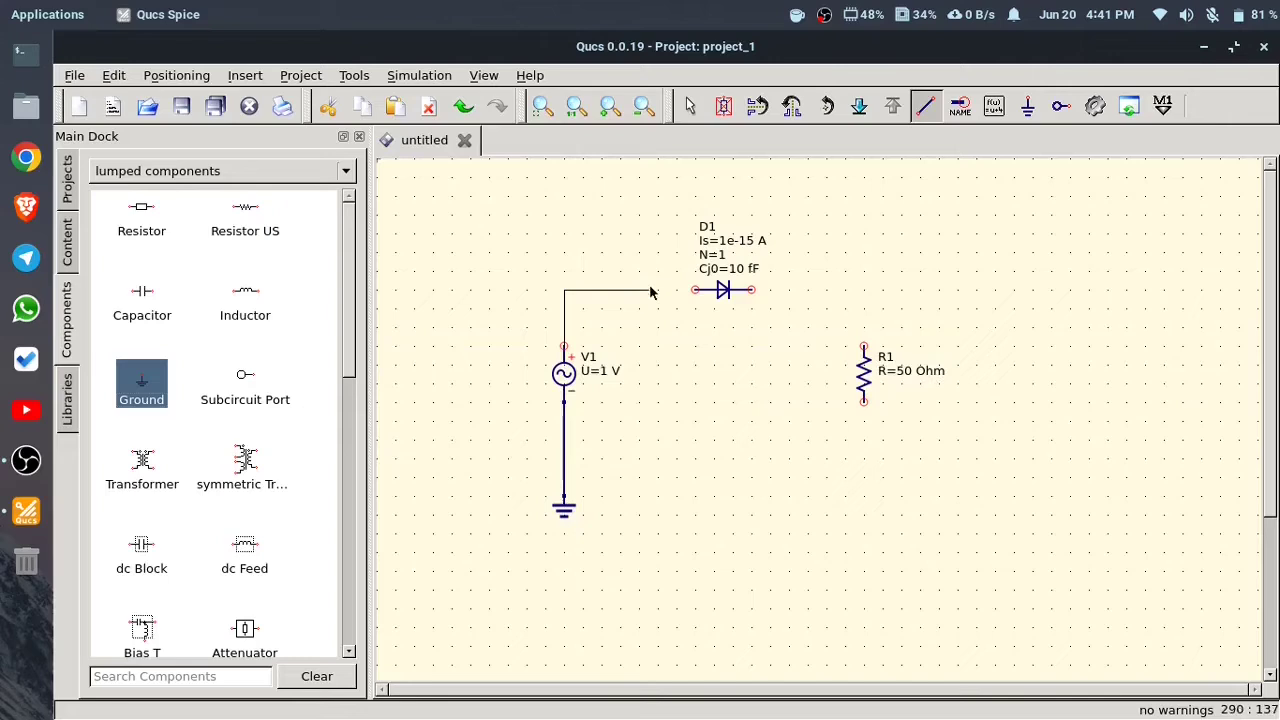
left_click(695, 291)
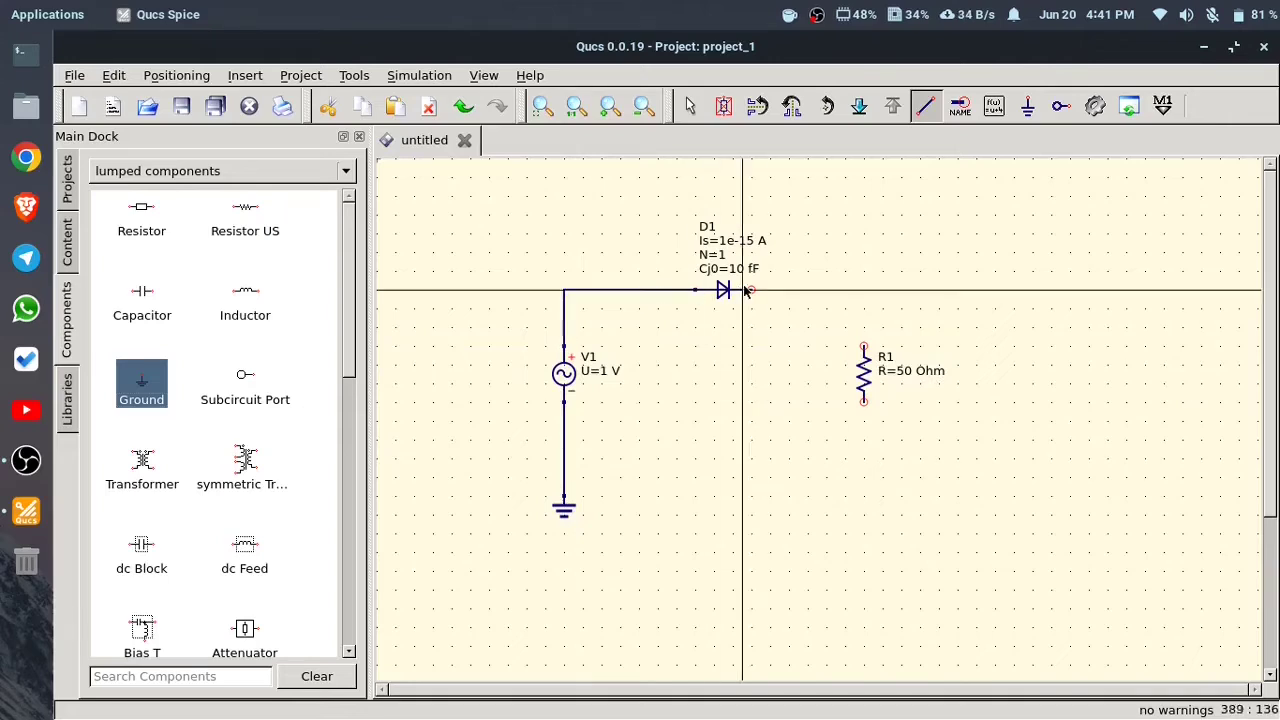
Wire the diode to R1's top and R1's bottom back to the ground wire.
left_click(752, 290)
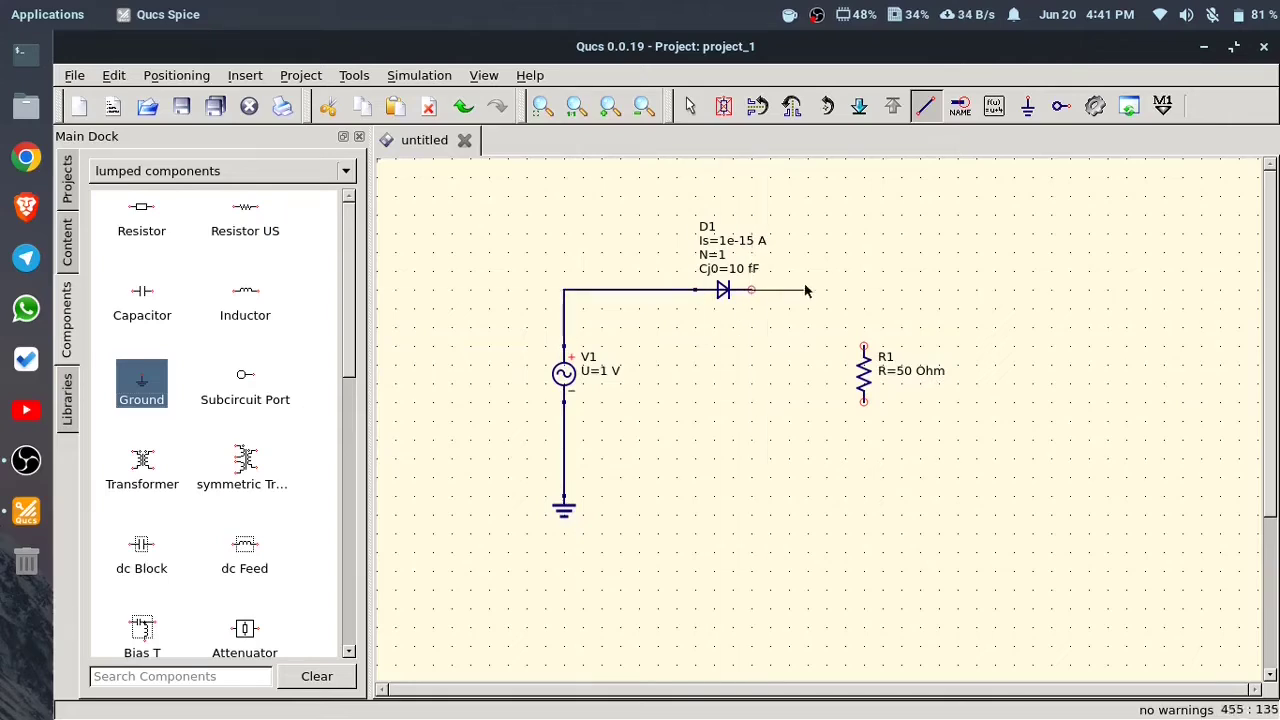
left_click(864, 290)
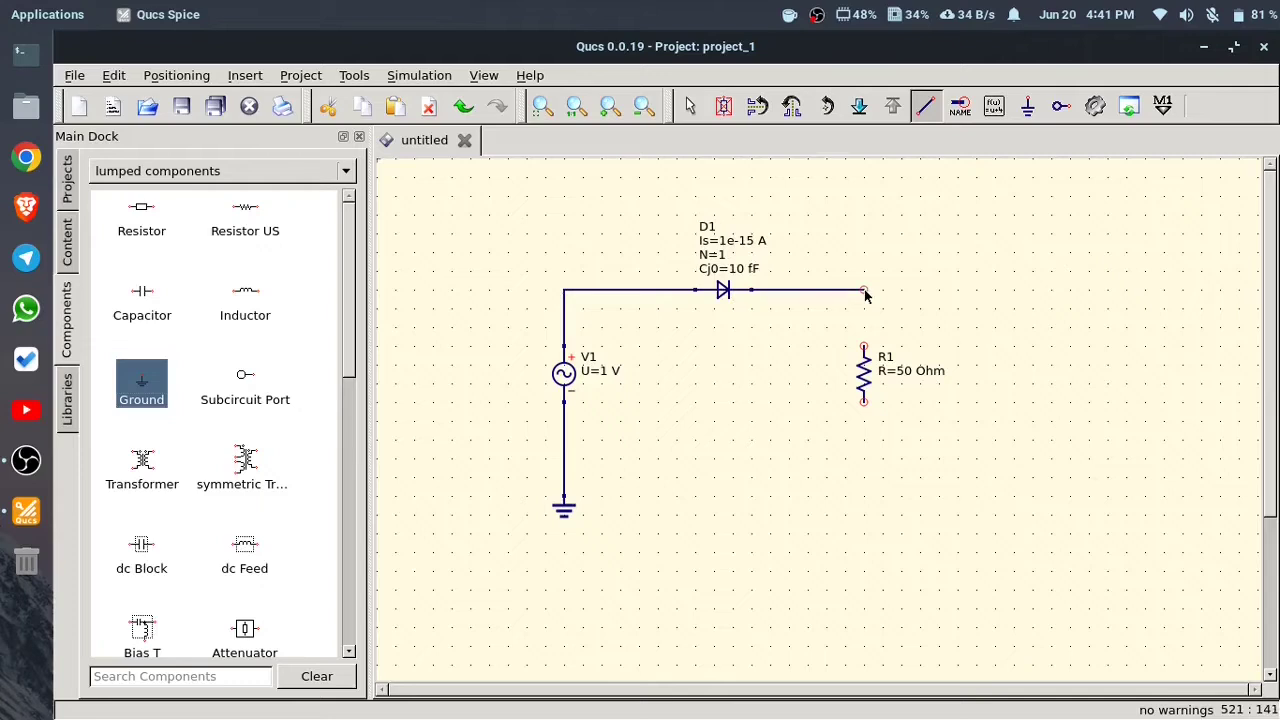
left_click(864, 348)
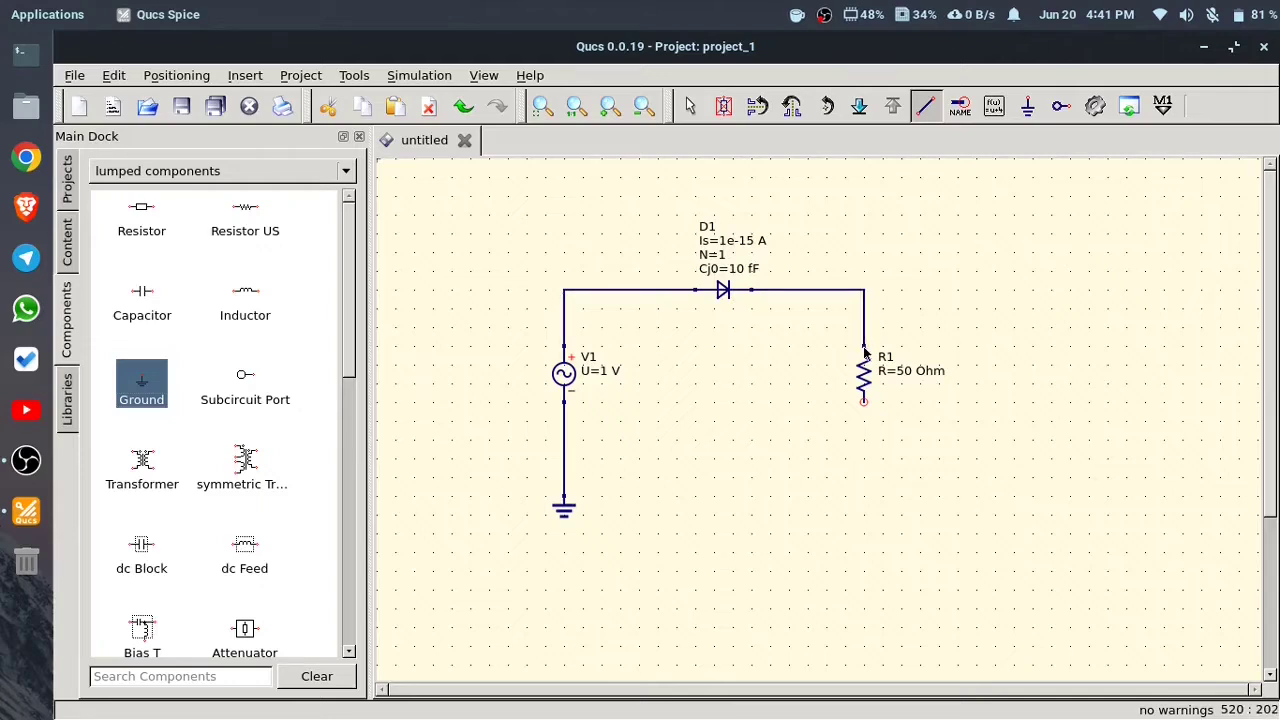
left_click(864, 403)
left_click(865, 478)
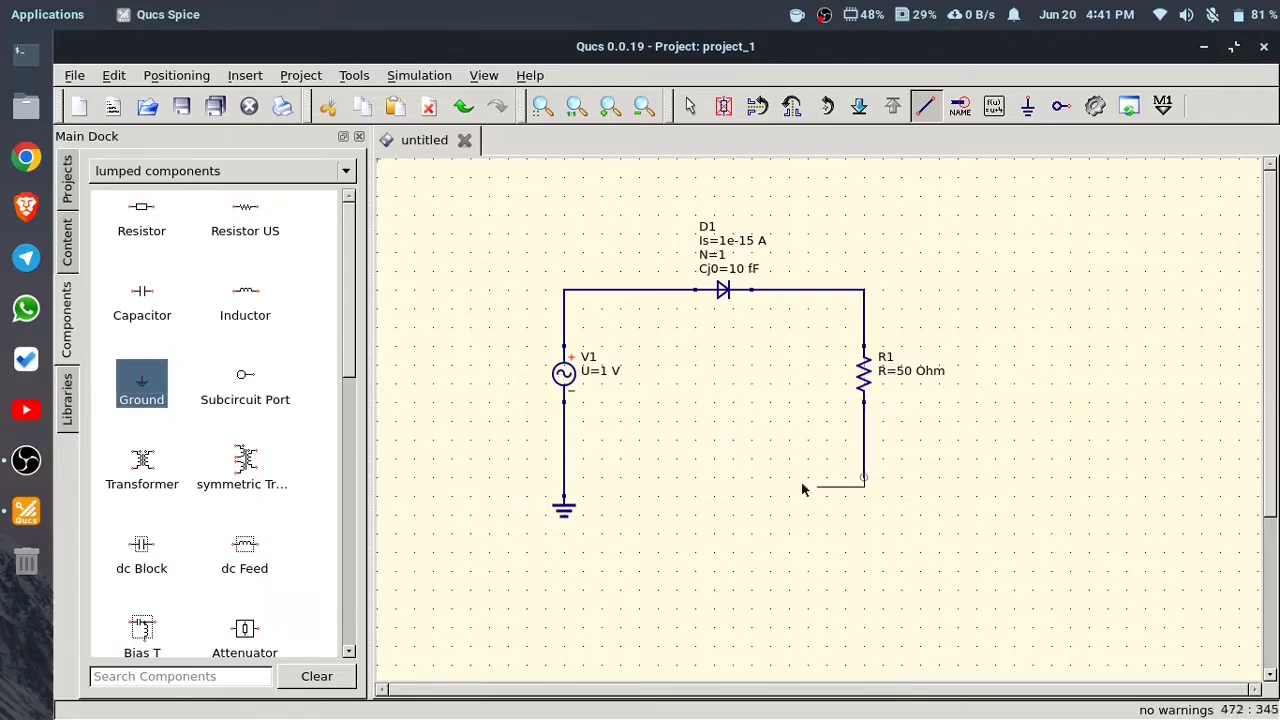
left_click(564, 478)
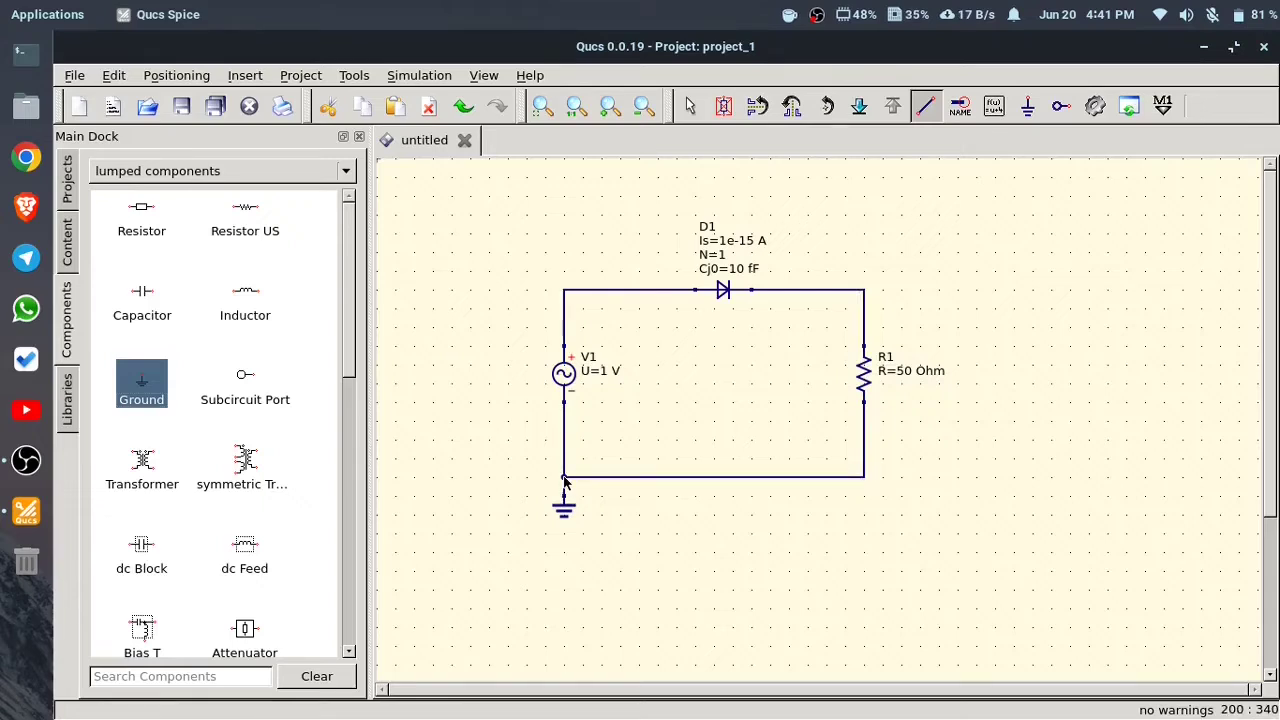
key("Escape")
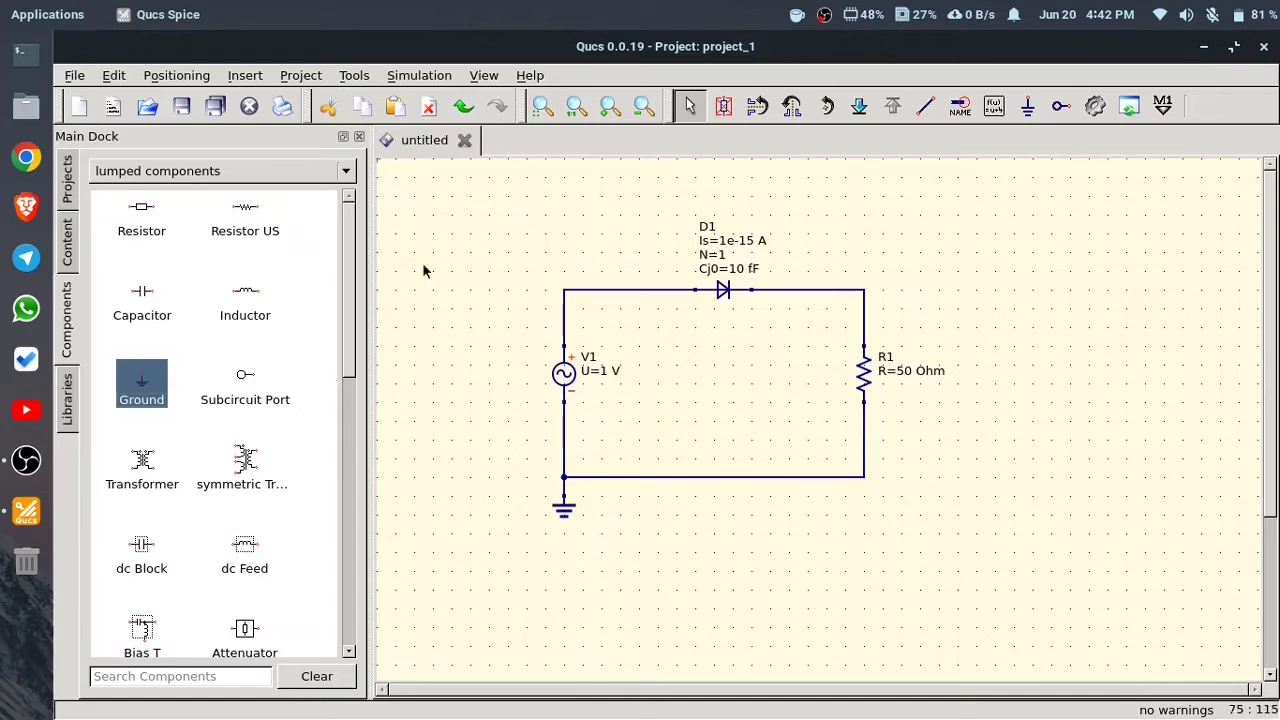
Place voltage probes Pr1 above-left and Pr2 right of the rectifier circuit.
left_click(278, 175)
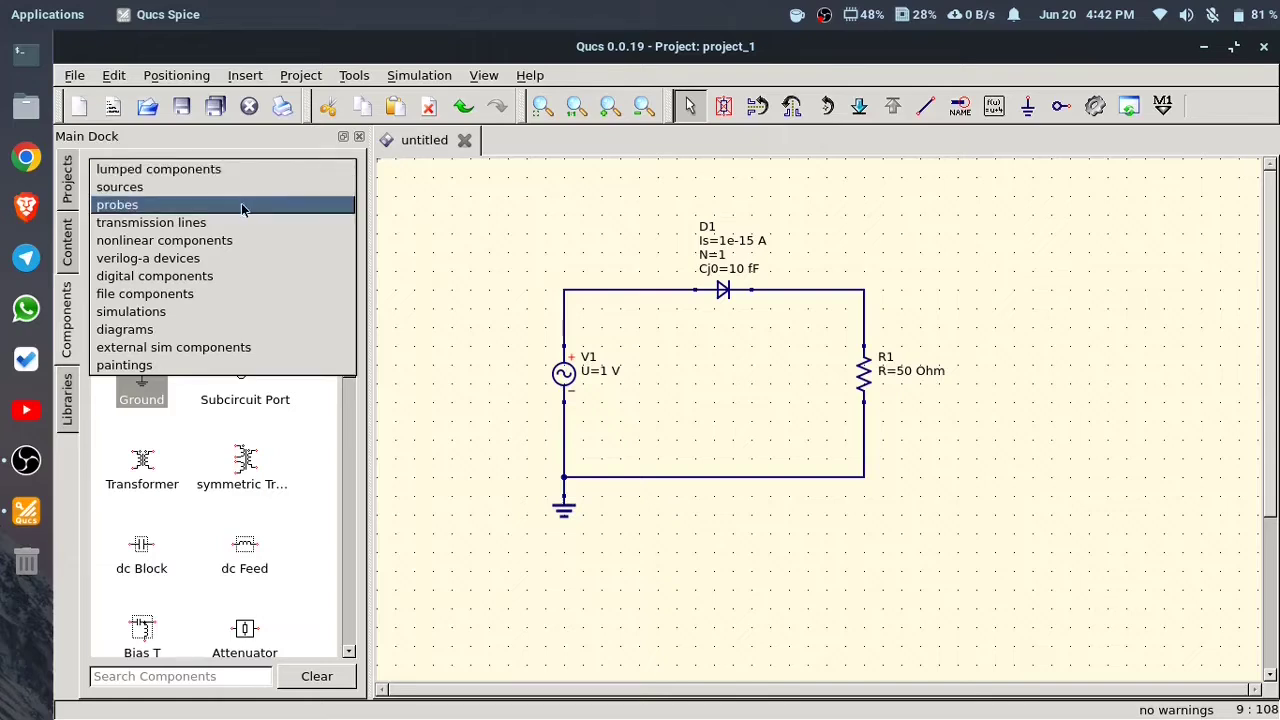
left_click(248, 204)
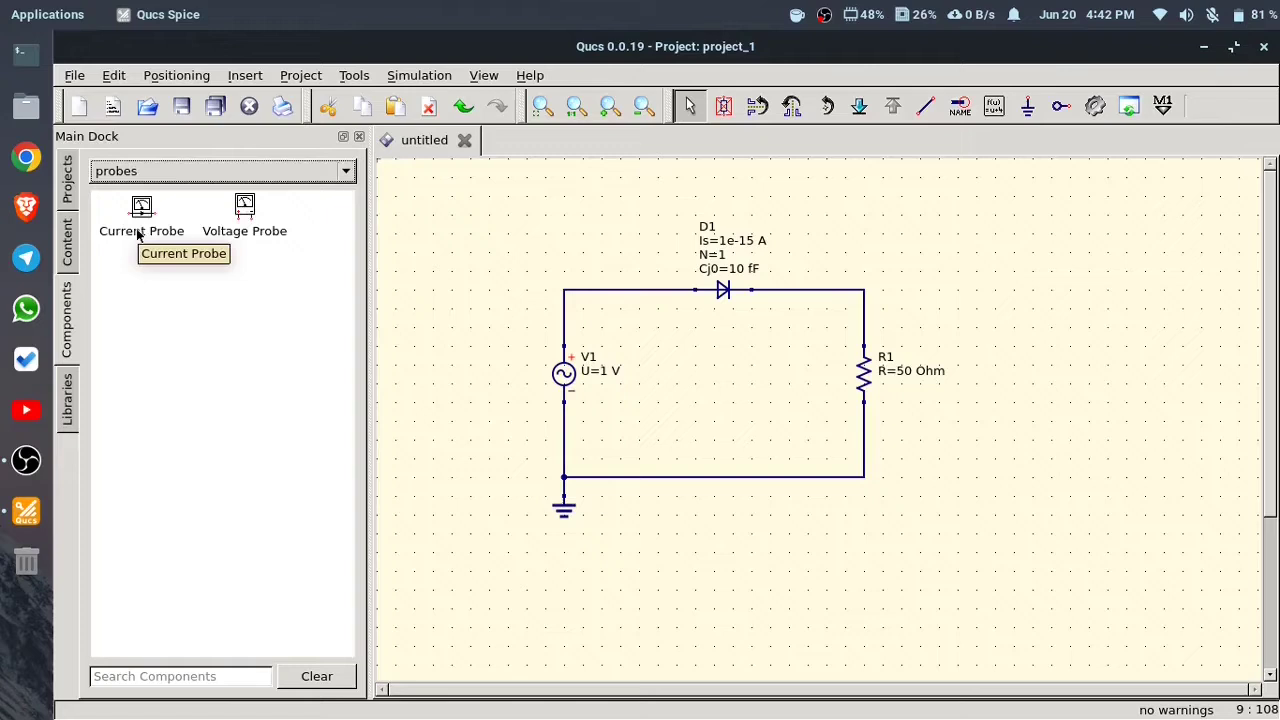
left_click(245, 212)
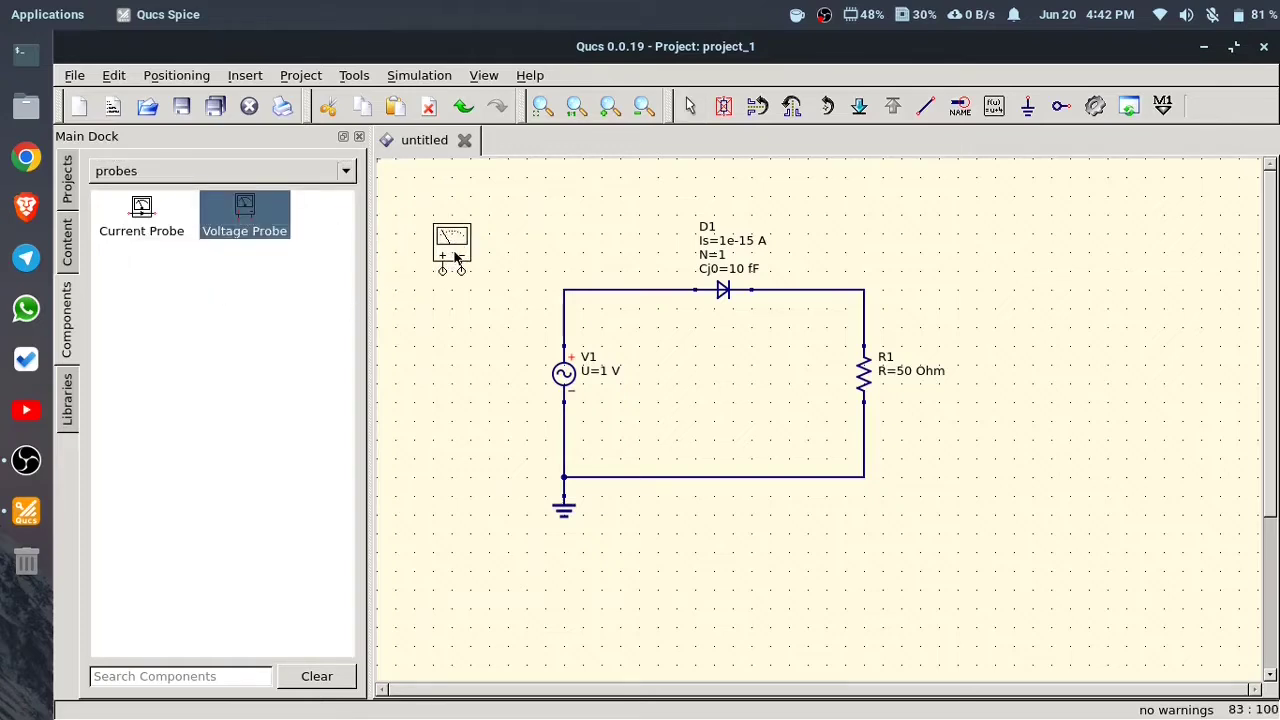
left_click(455, 257)
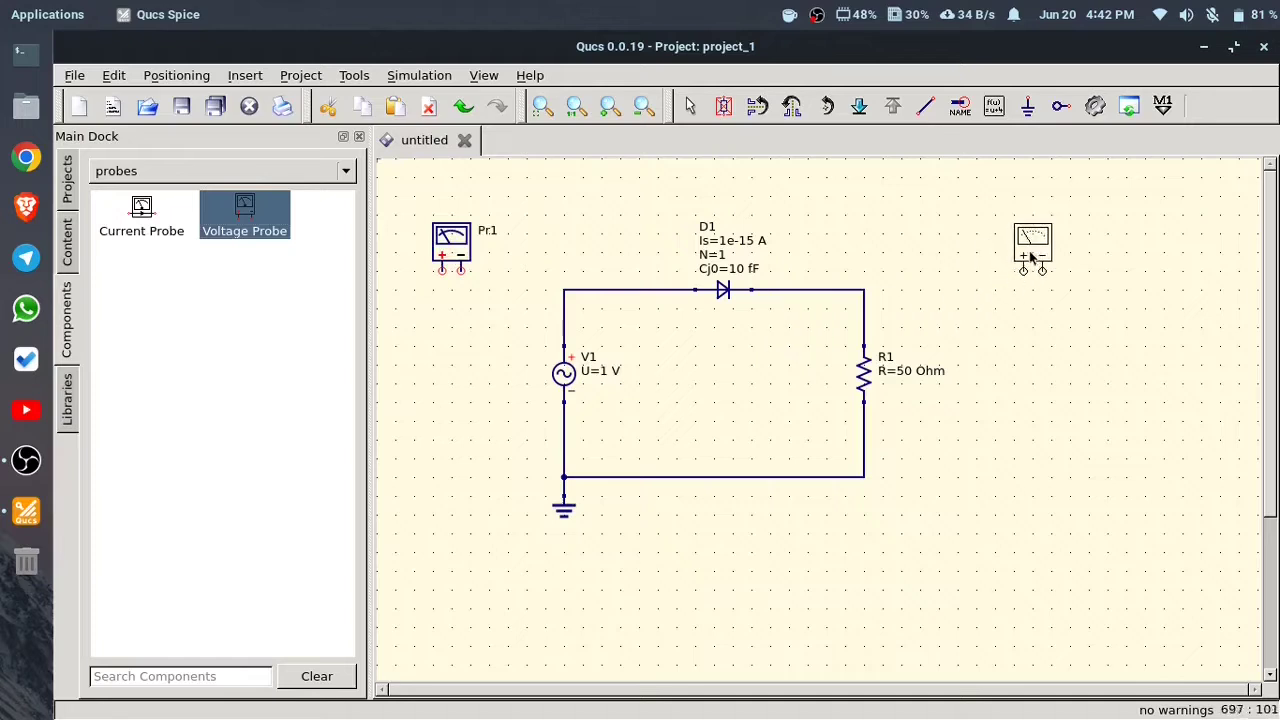
left_click(1040, 257)
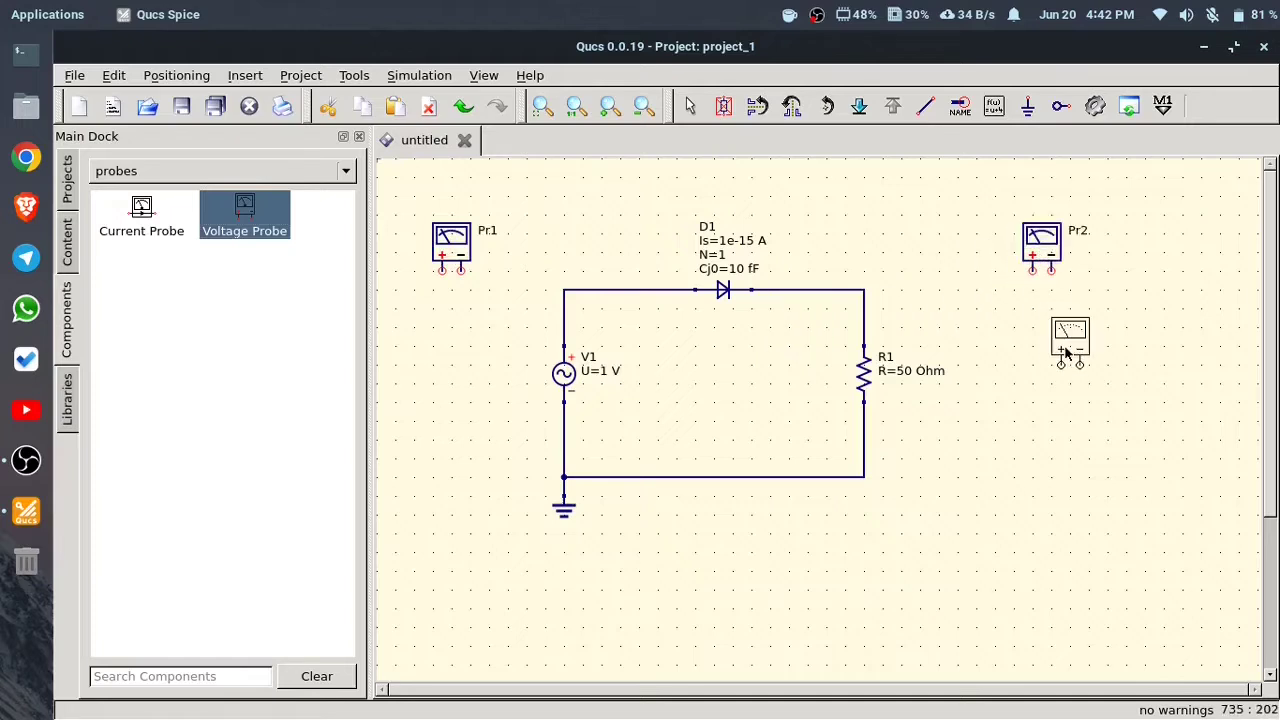
key("Escape")
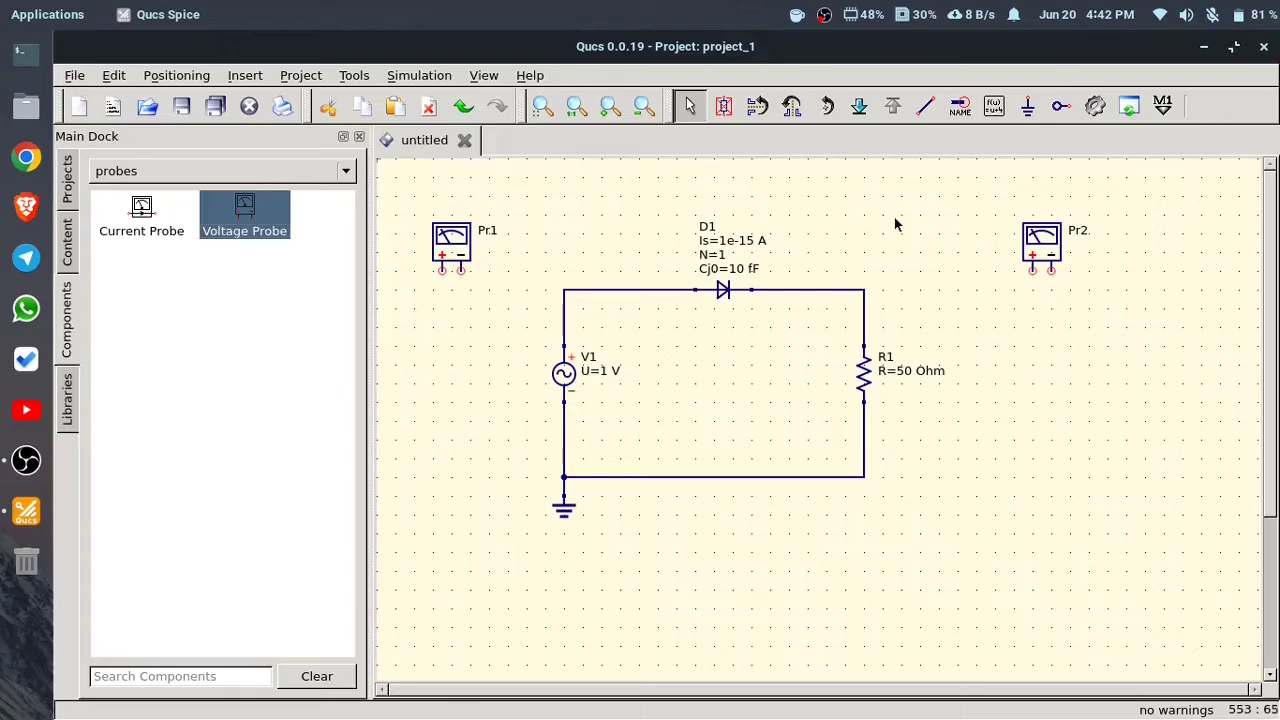
left_click(925, 105)
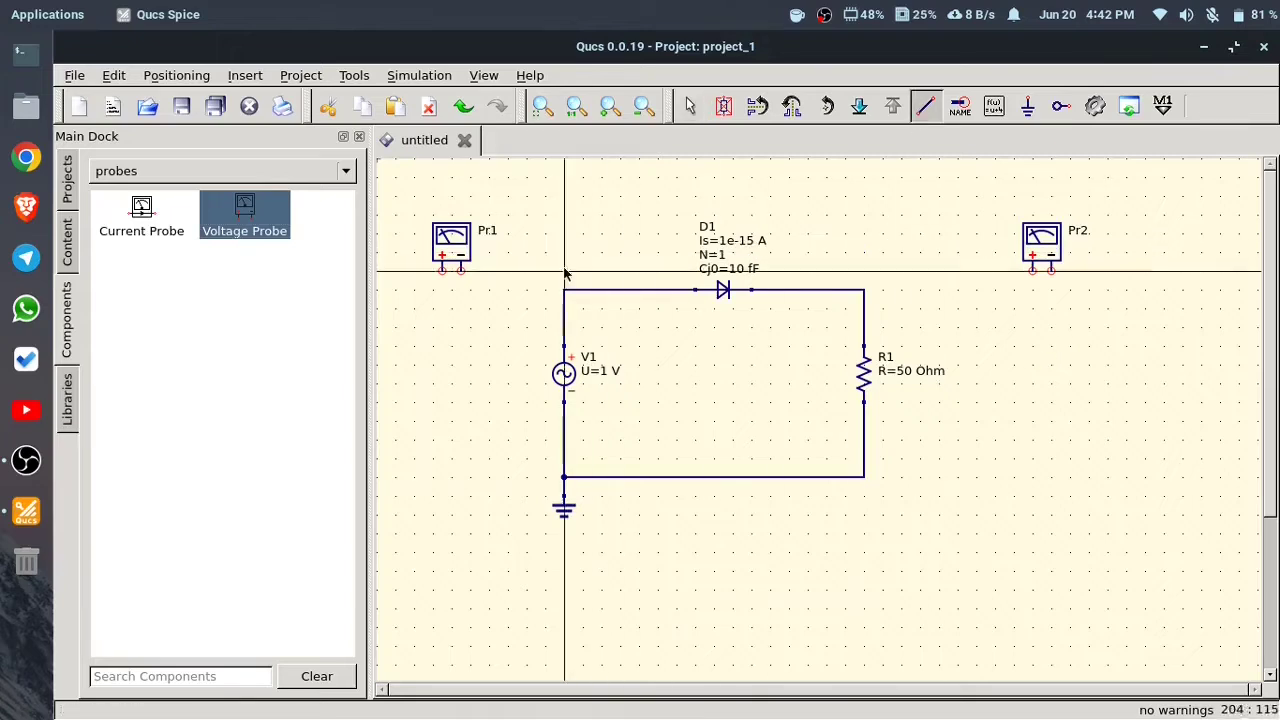
Wire probe Pr1's plus and minus terminals to the top and bottom of source V1.
left_click(443, 280)
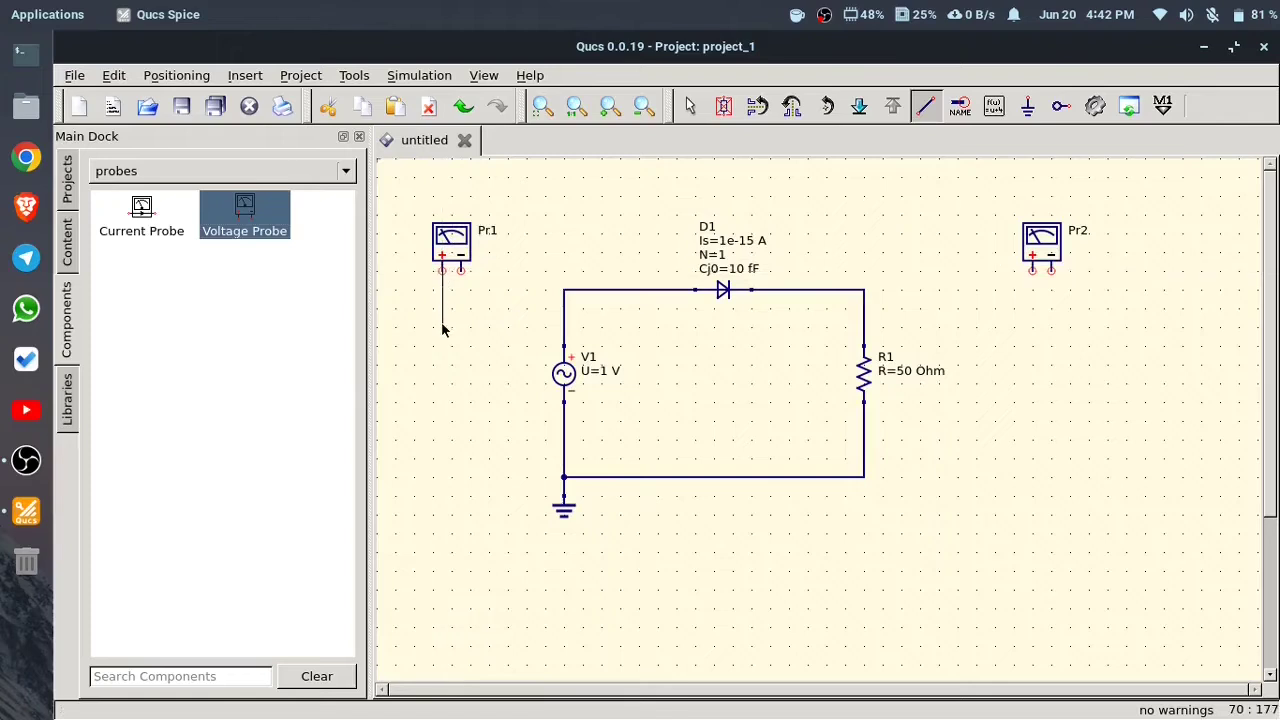
left_click(564, 313)
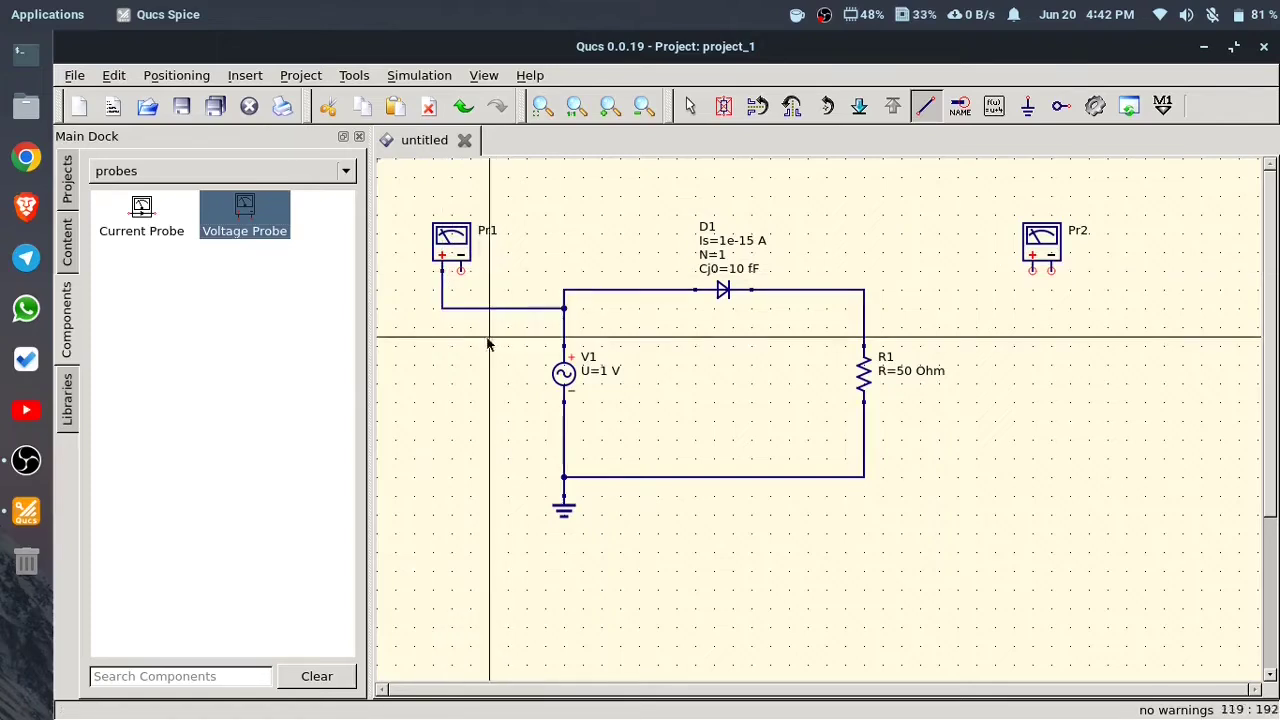
left_click(461, 271)
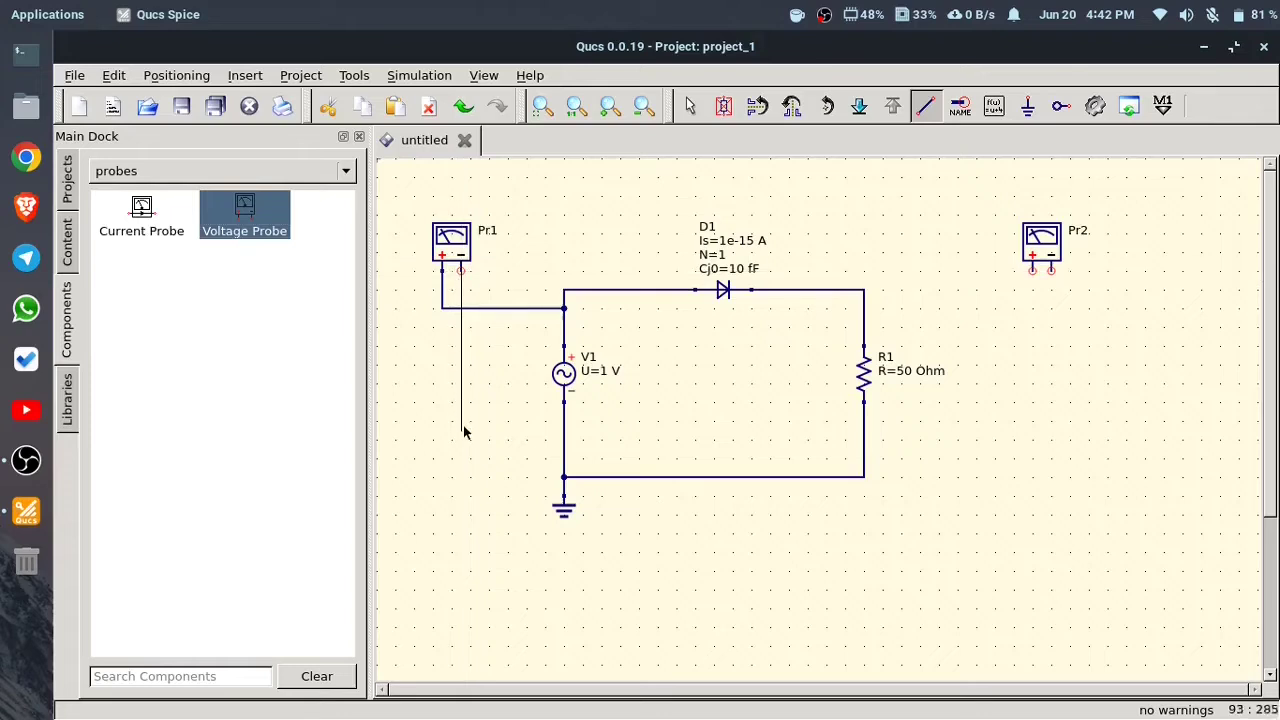
left_click(565, 440)
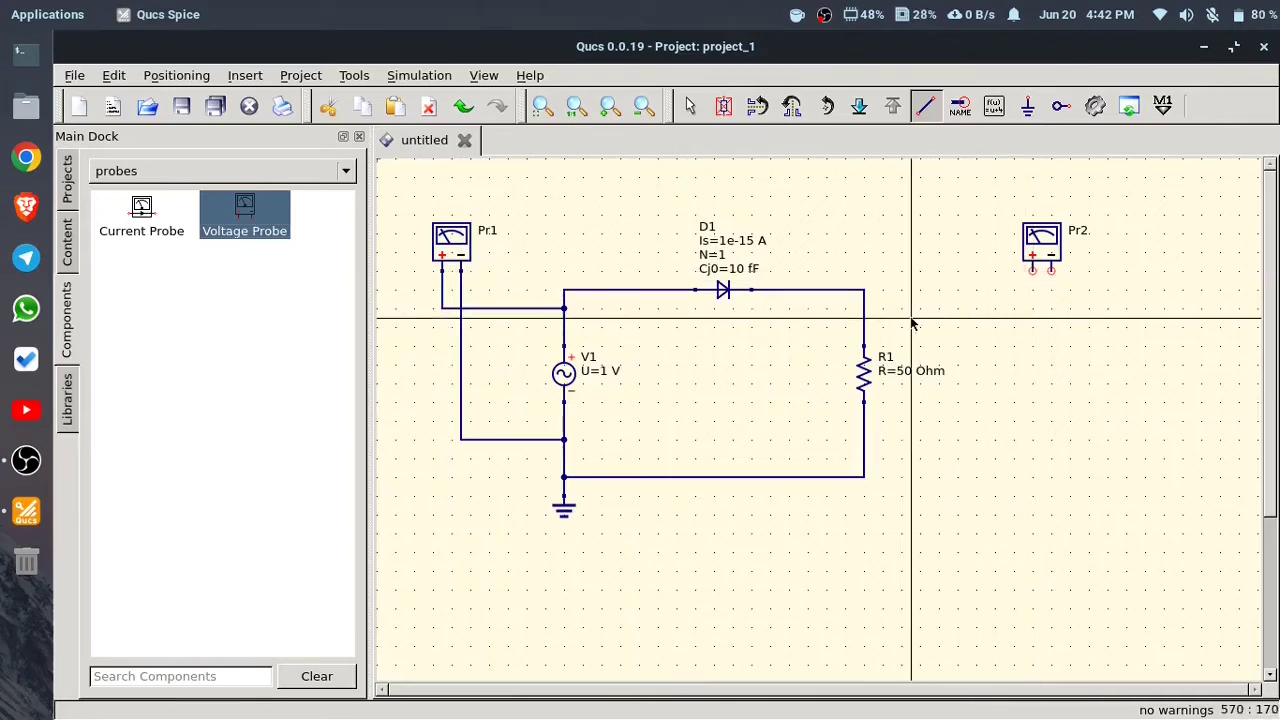
Wire probe Pr2's plus and minus terminals to the top and bottom of load R1.
left_click(1033, 271)
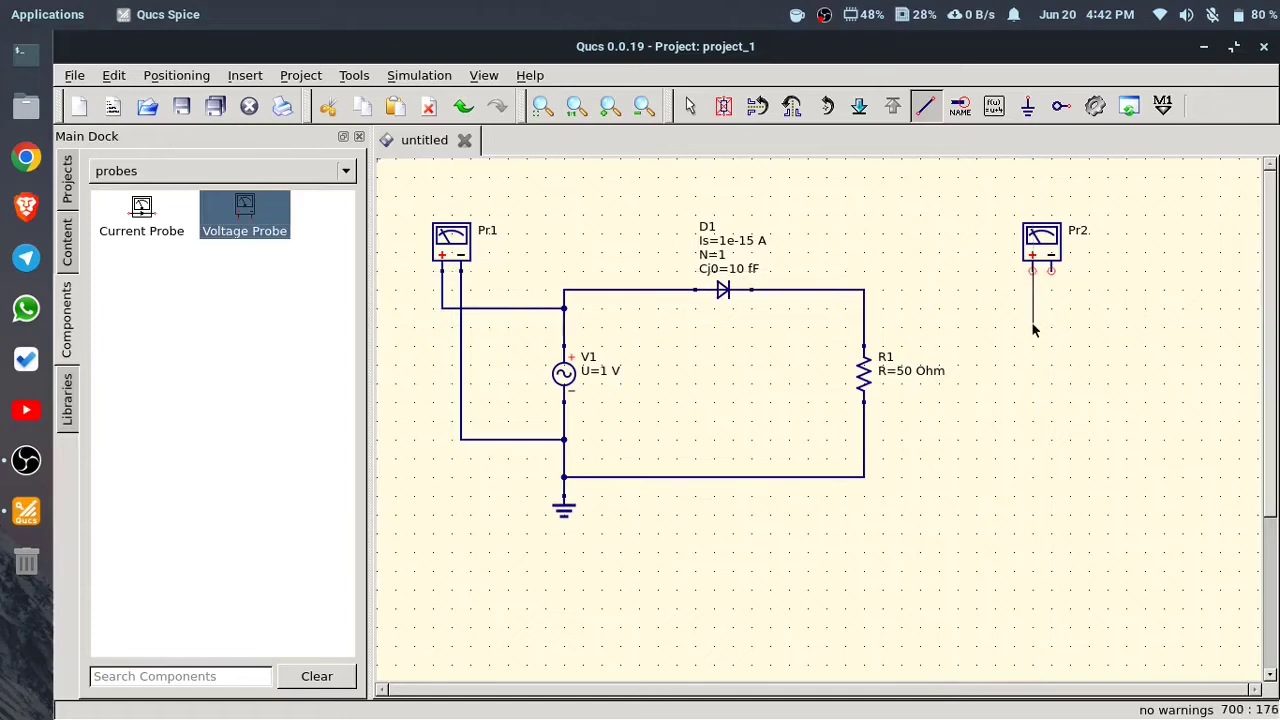
left_click(865, 311)
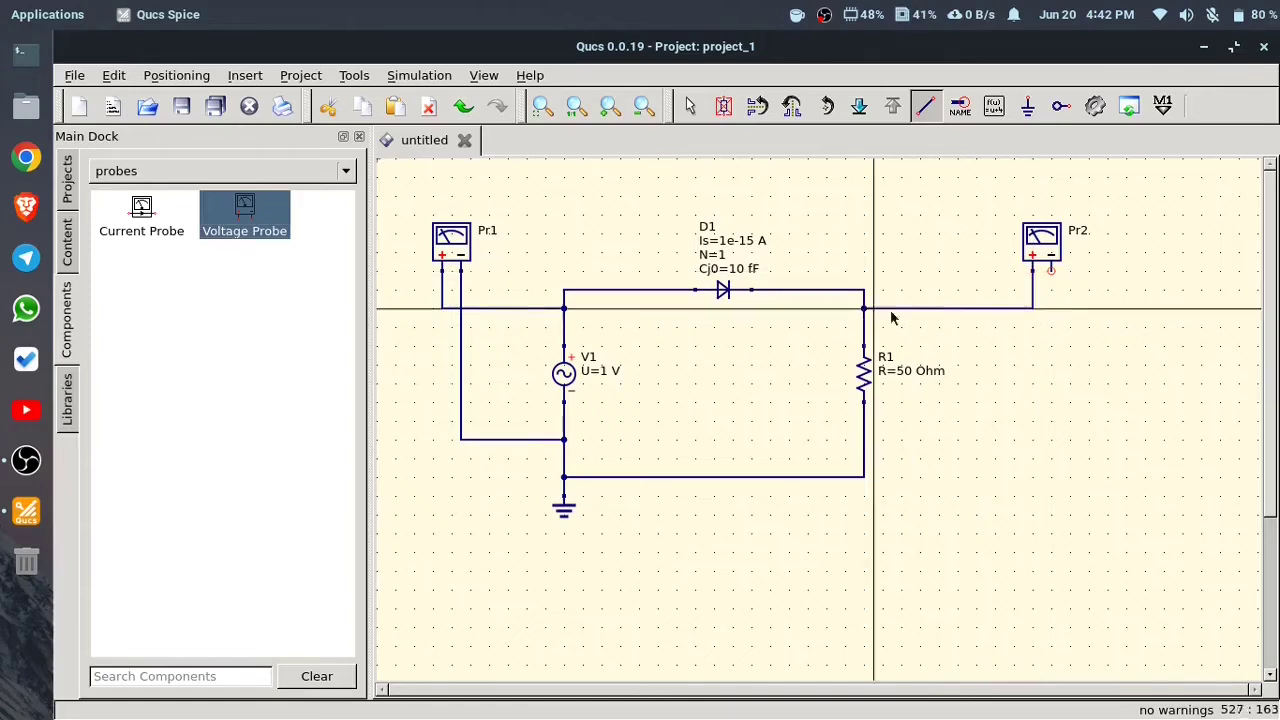
left_click(1051, 271)
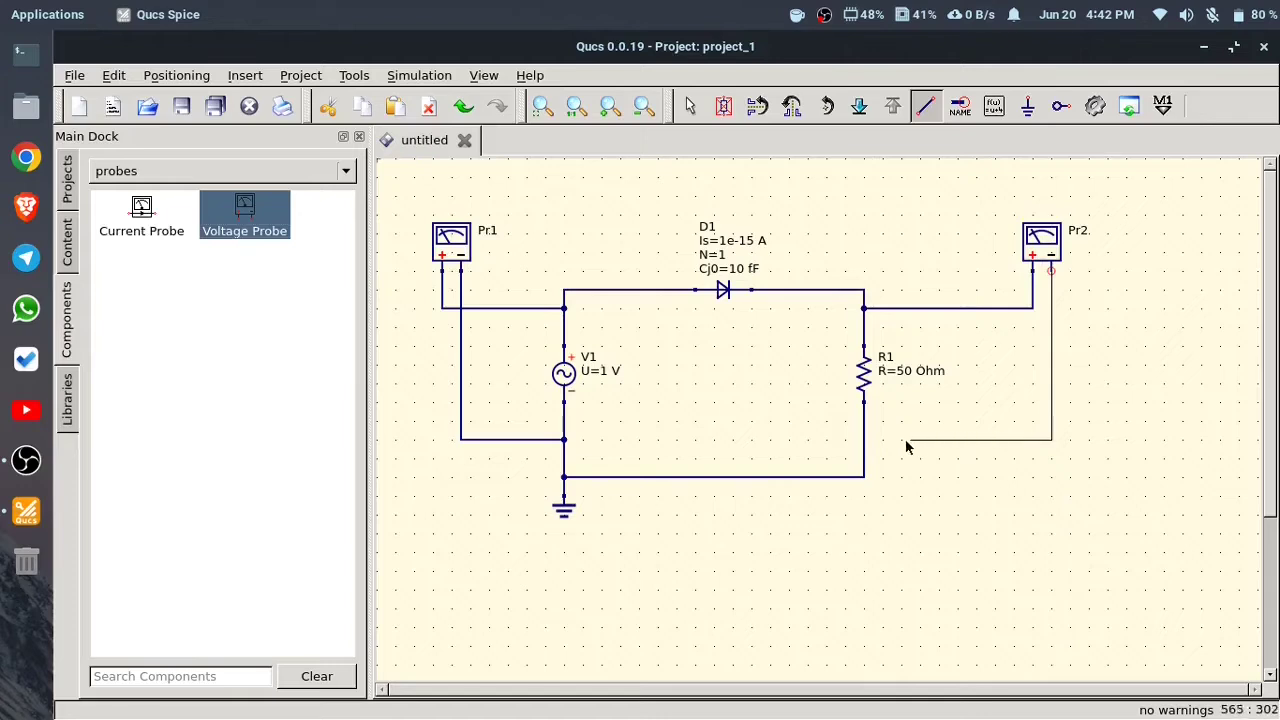
left_click(865, 440)
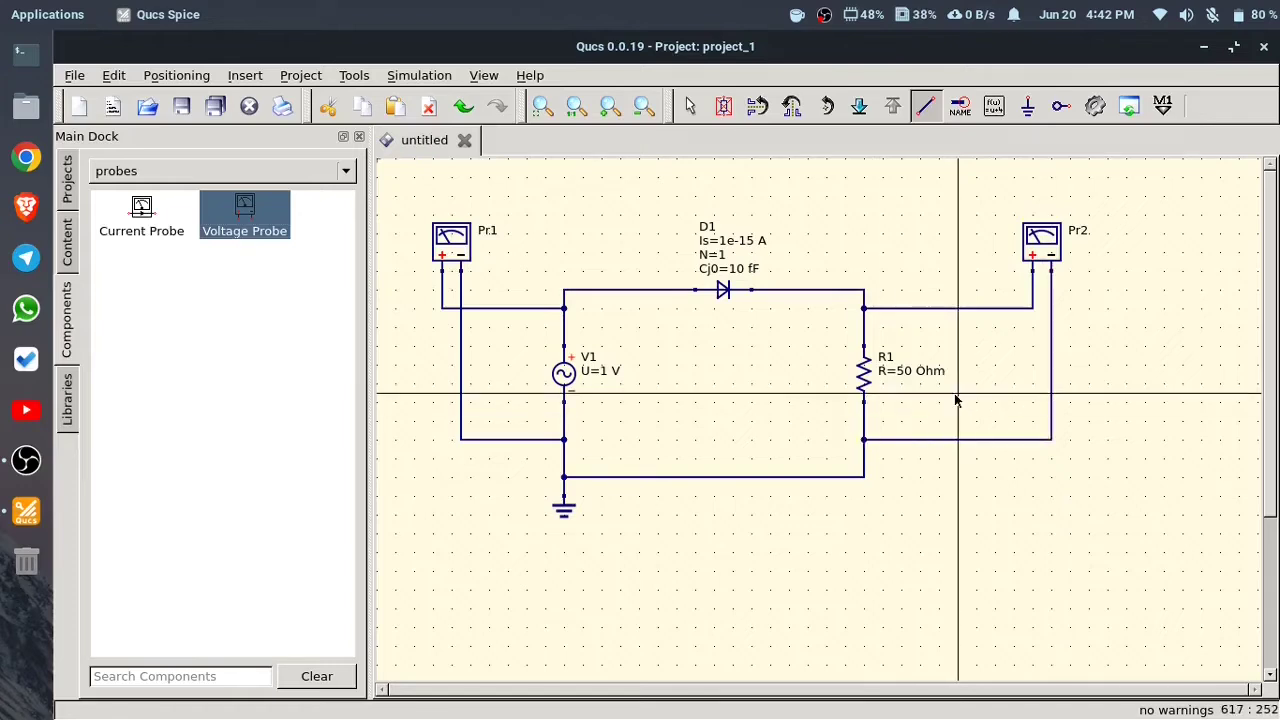
key("Escape")
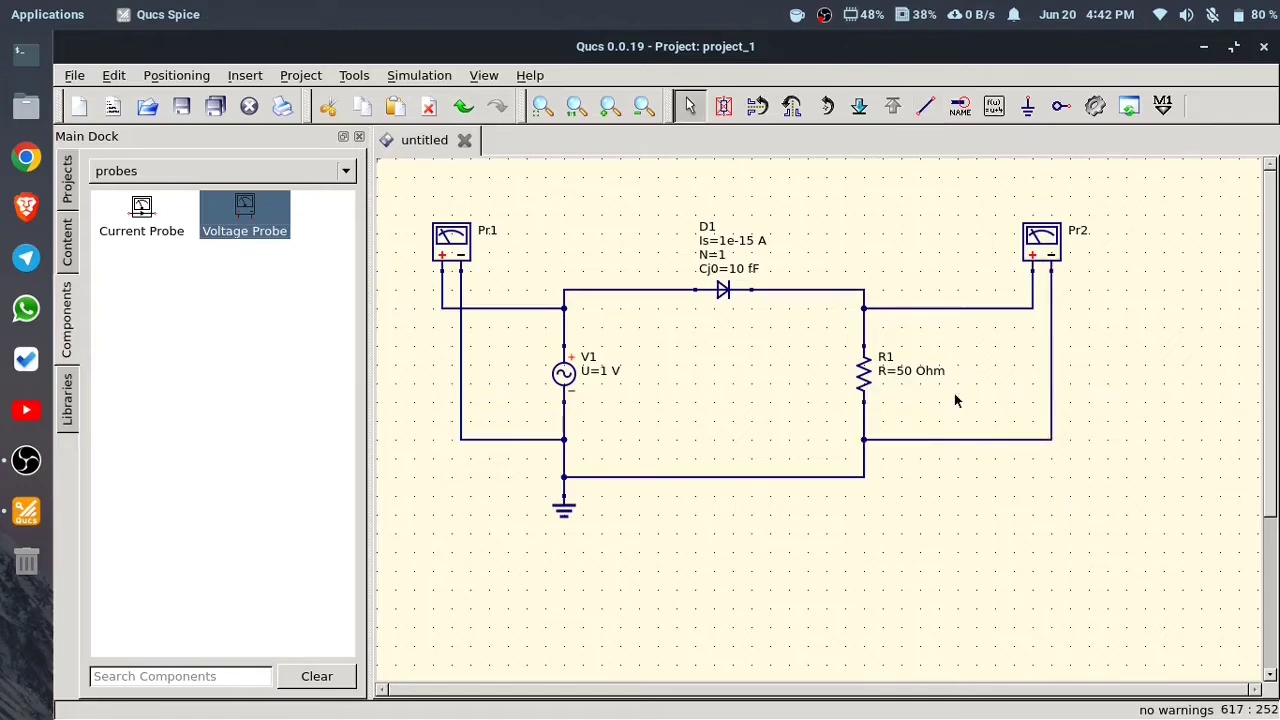
left_click(346, 176)
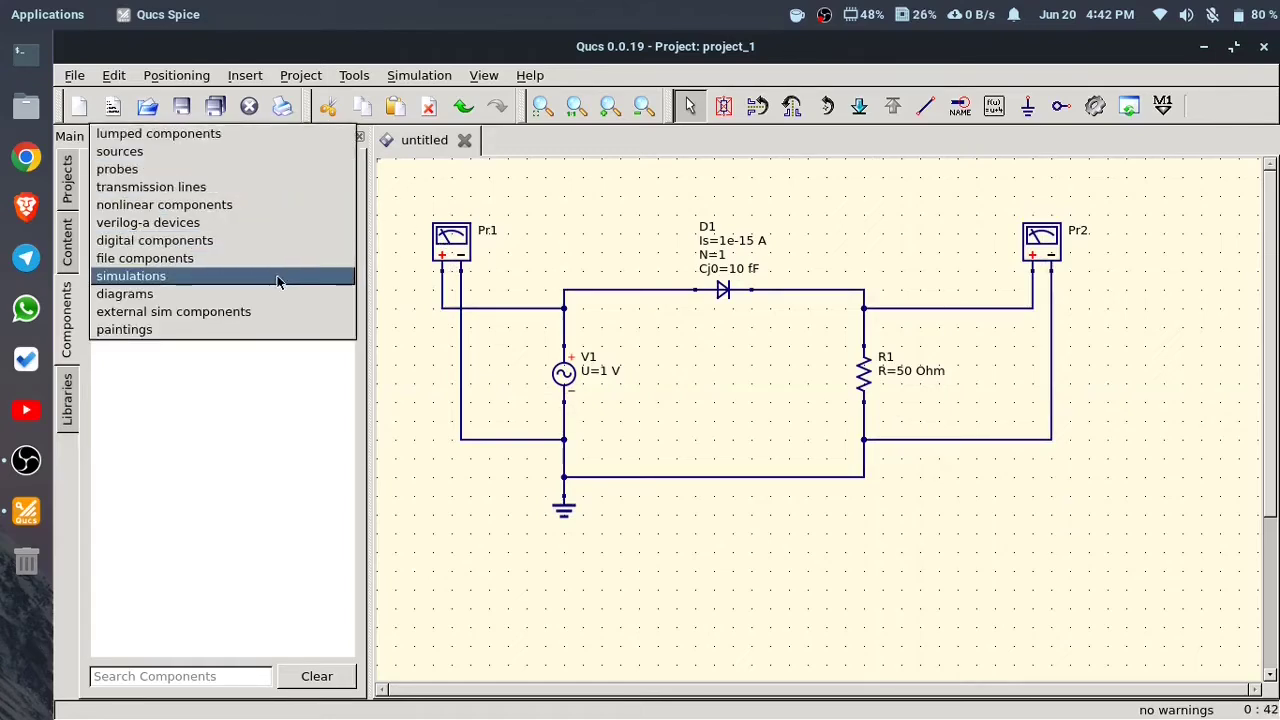
Place transient simulation block TR1 (0 to 1 ms) below and right of the load.
left_click(170, 282)
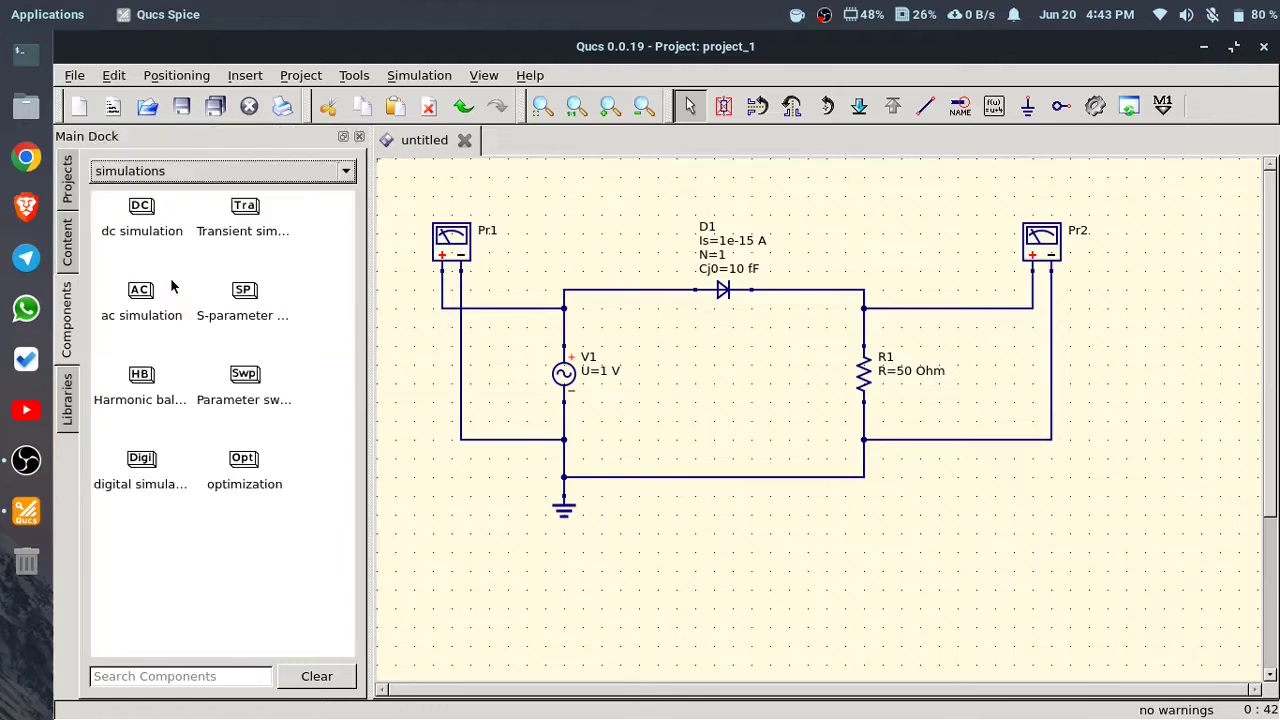
left_click(243, 217)
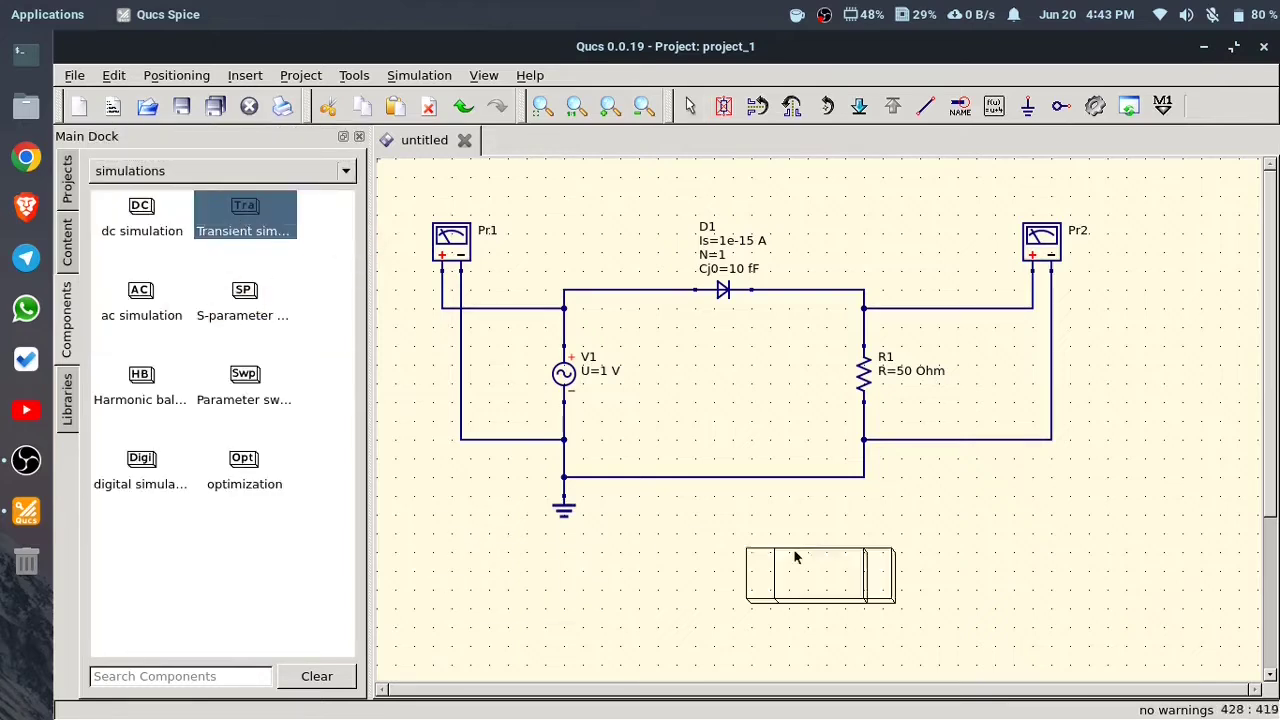
left_click(1008, 540)
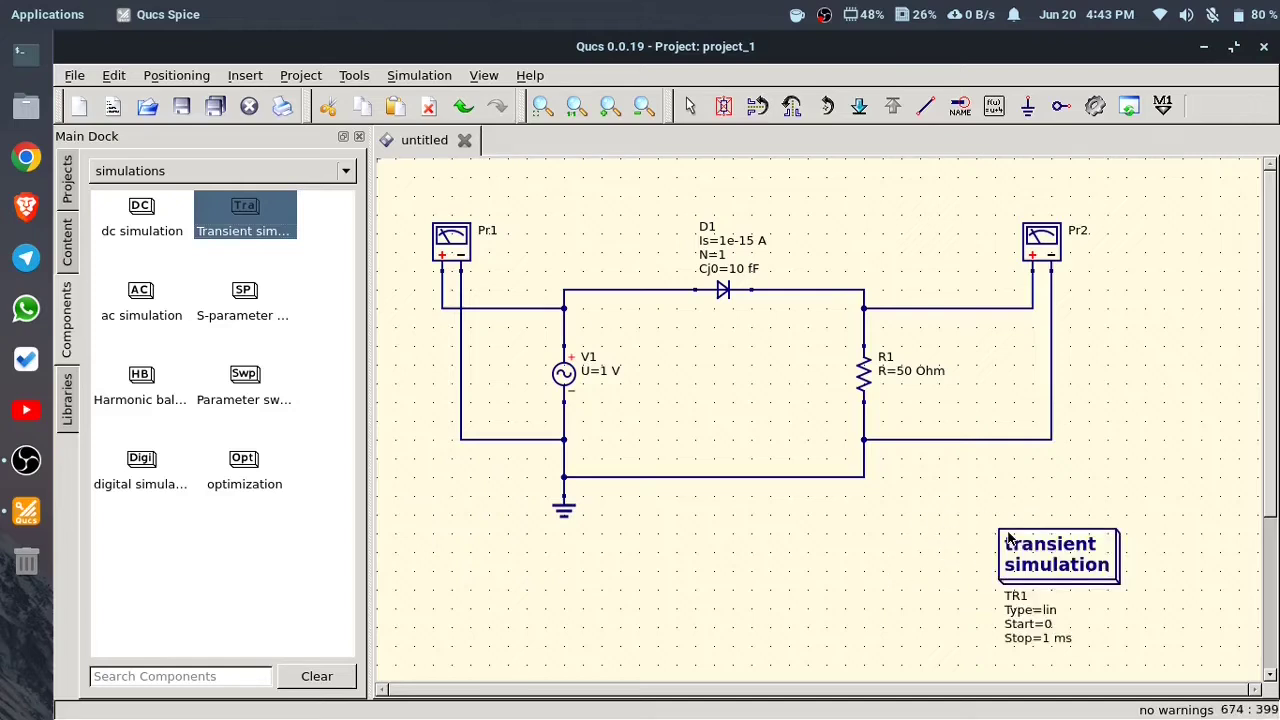
key("Escape")
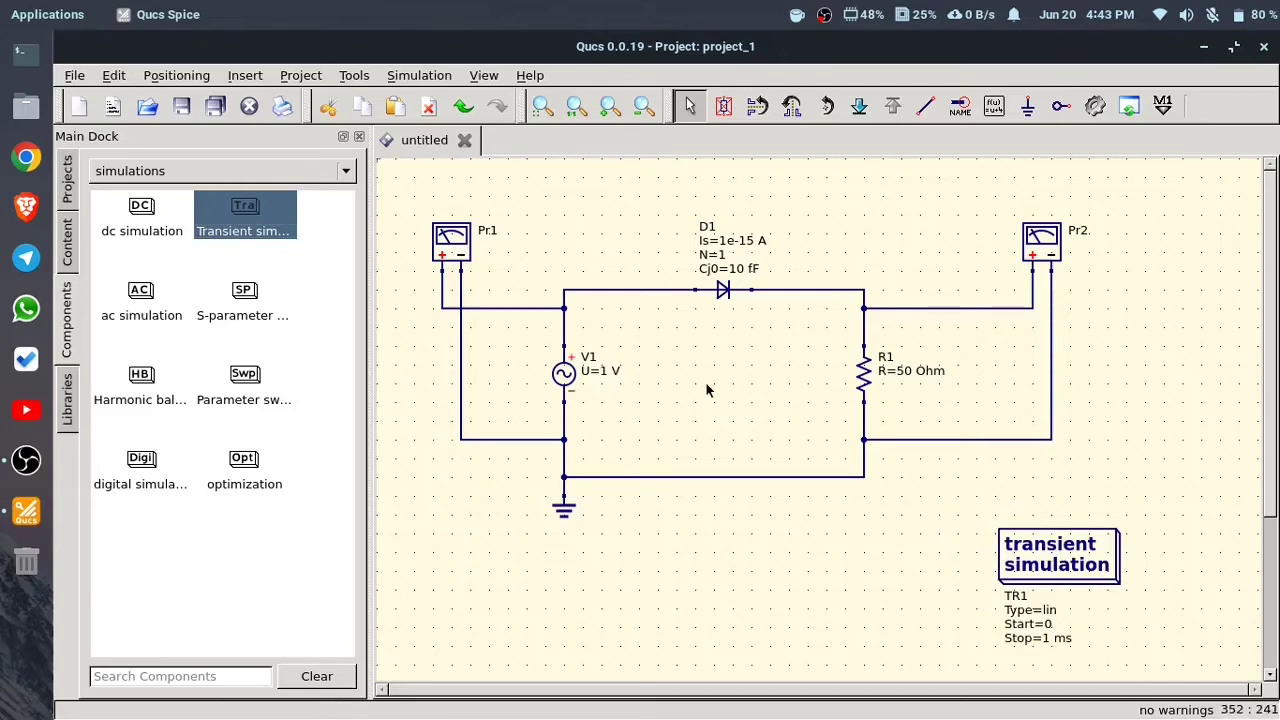
Edit source V1's properties, replacing its 1 GHz frequency with 50 Hz.
double_click(565, 377)
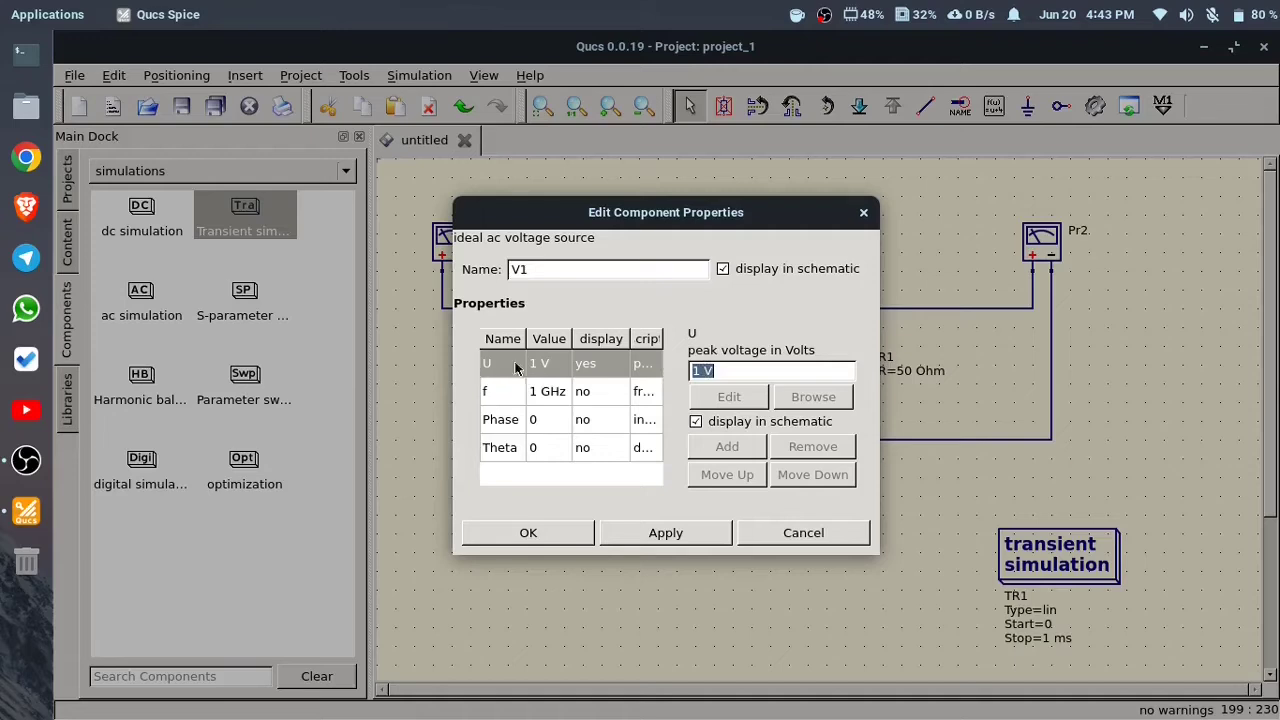
left_click(697, 369)
type("5")
left_click(555, 399)
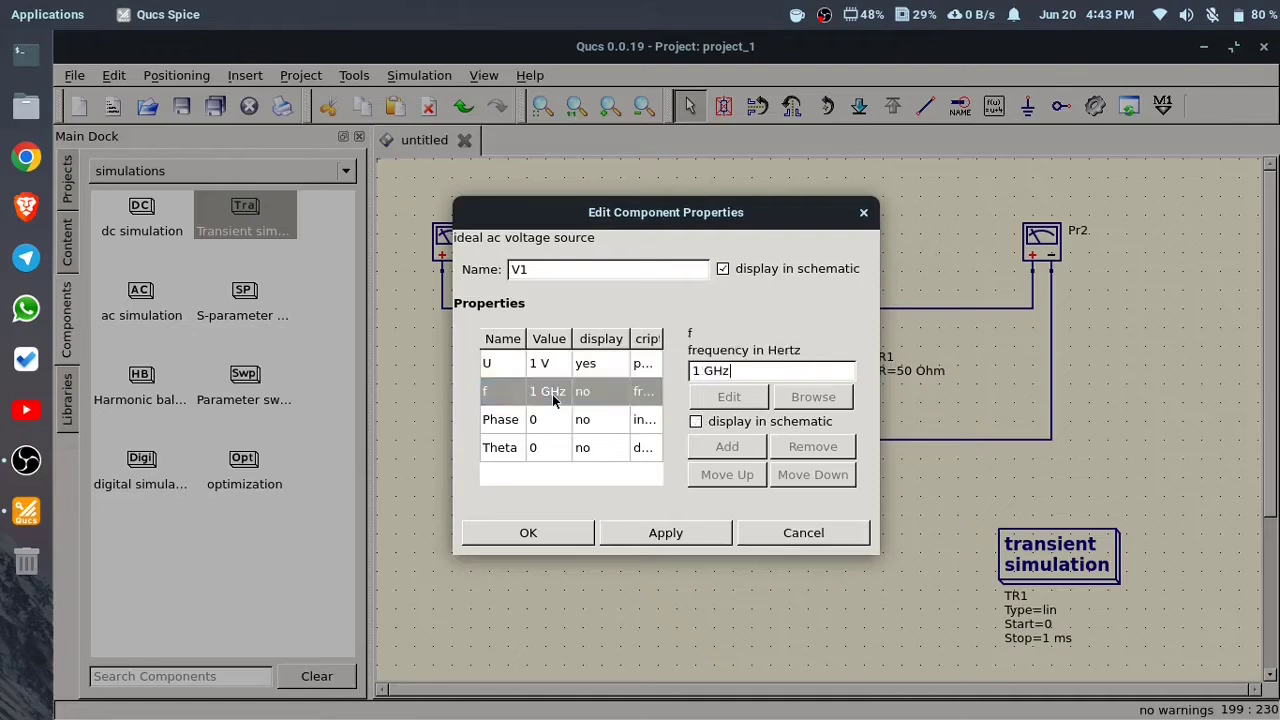
left_click_drag(712, 371, 677, 375)
type("50")
left_click(709, 534)
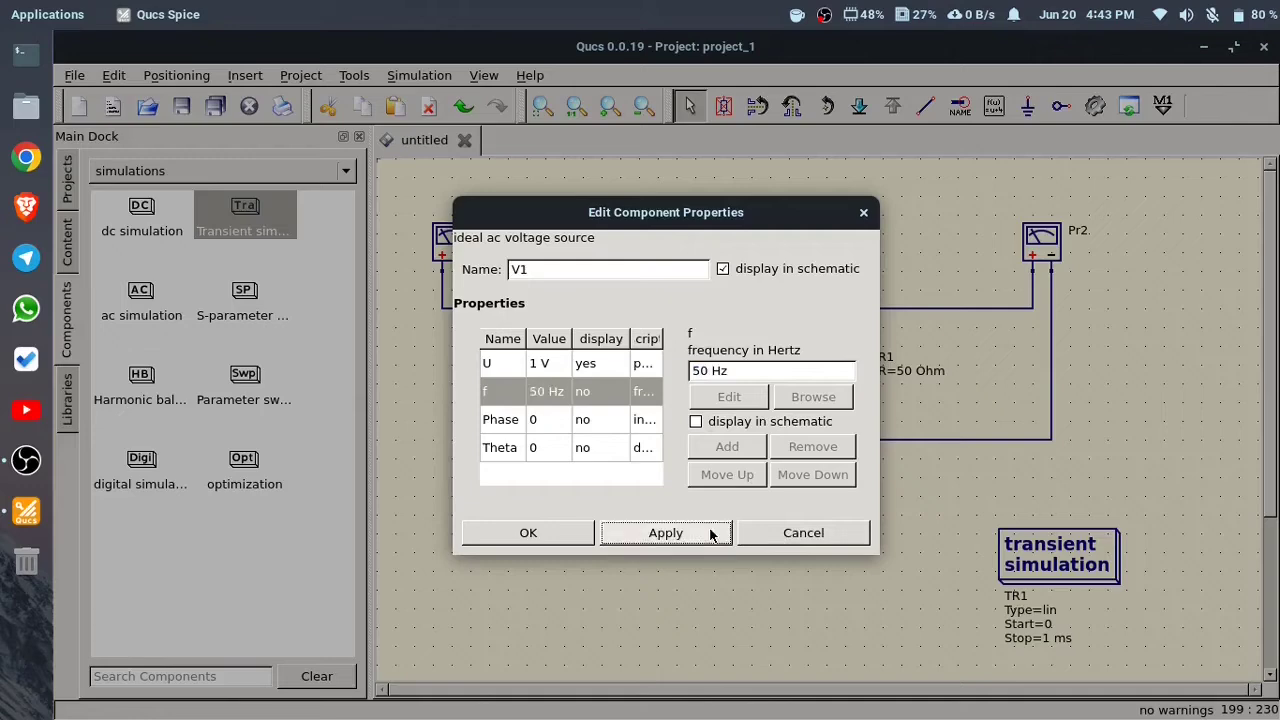
left_click(572, 533)
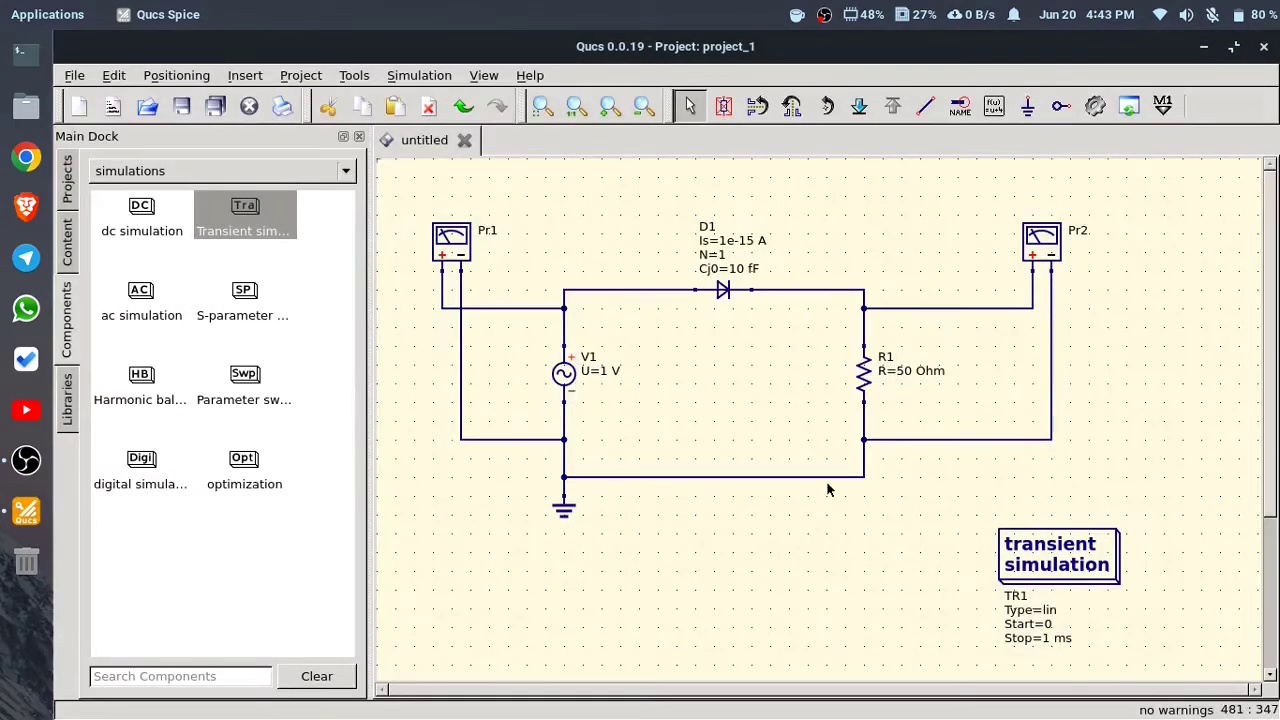
Change transient simulation TR1's stop time from 1 ms to 40 ms.
double_click(1024, 564)
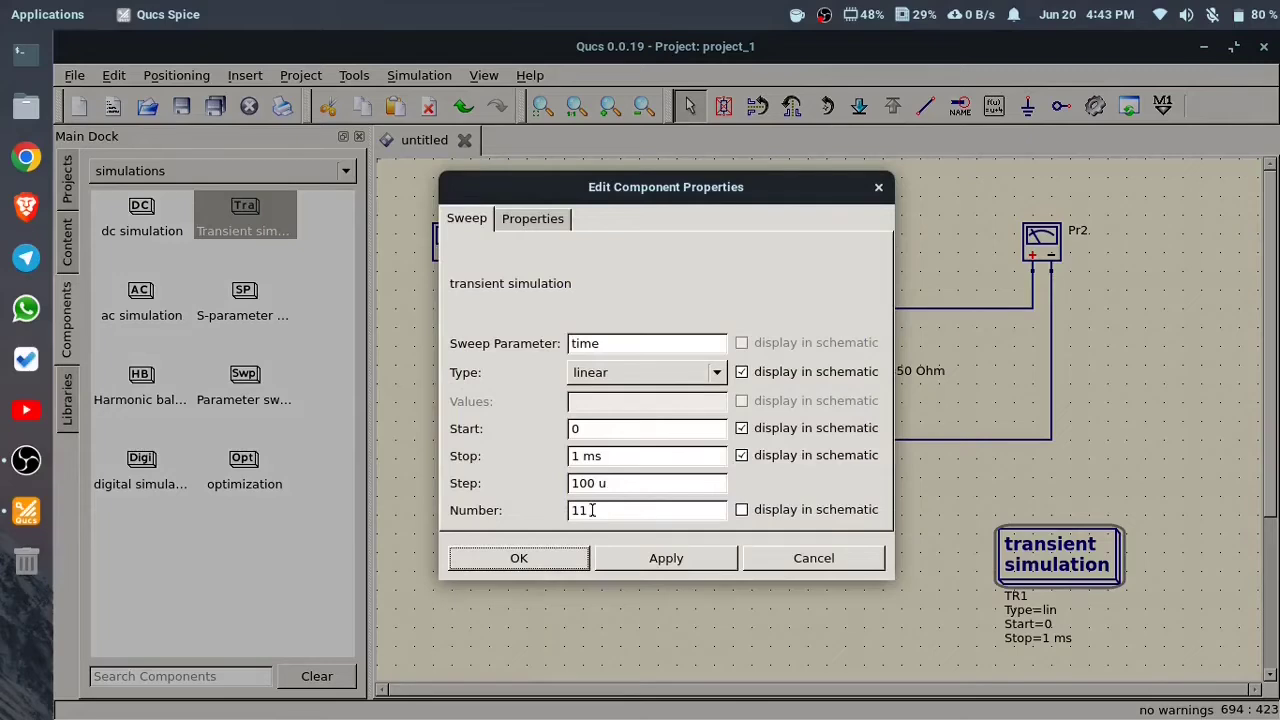
left_click(577, 456)
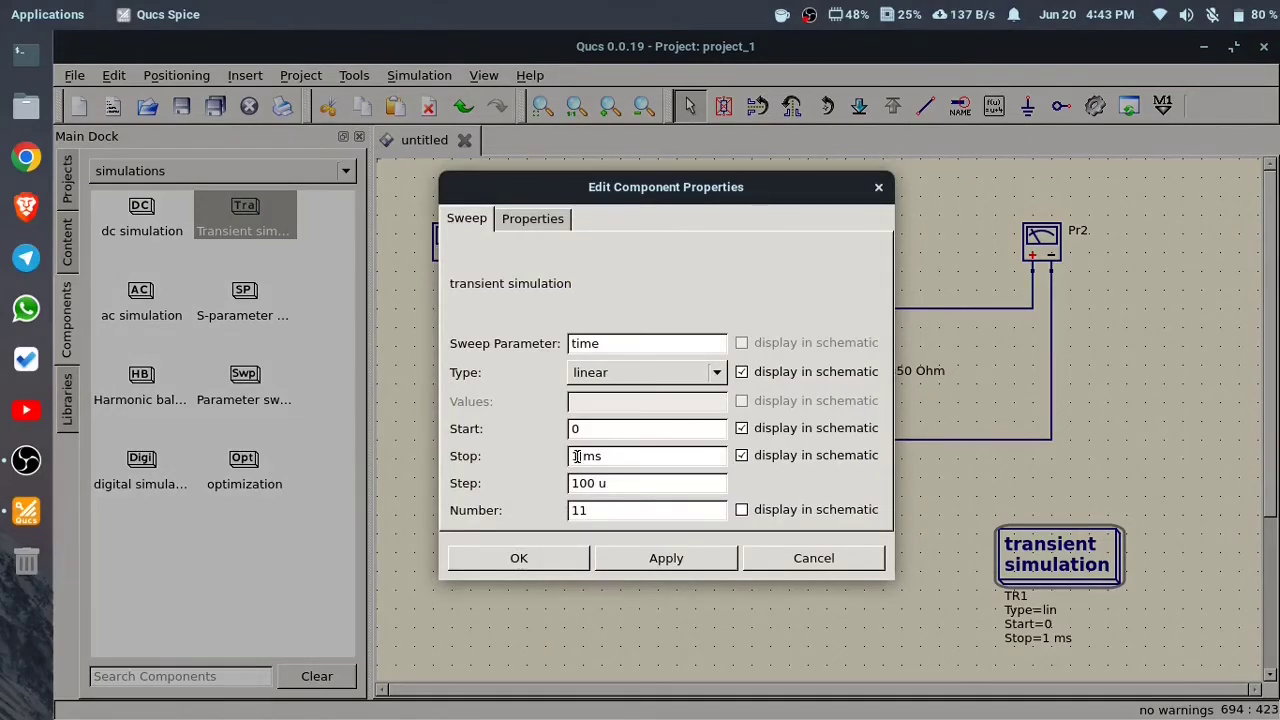
key("Delete")
type("40")
left_click(651, 557)
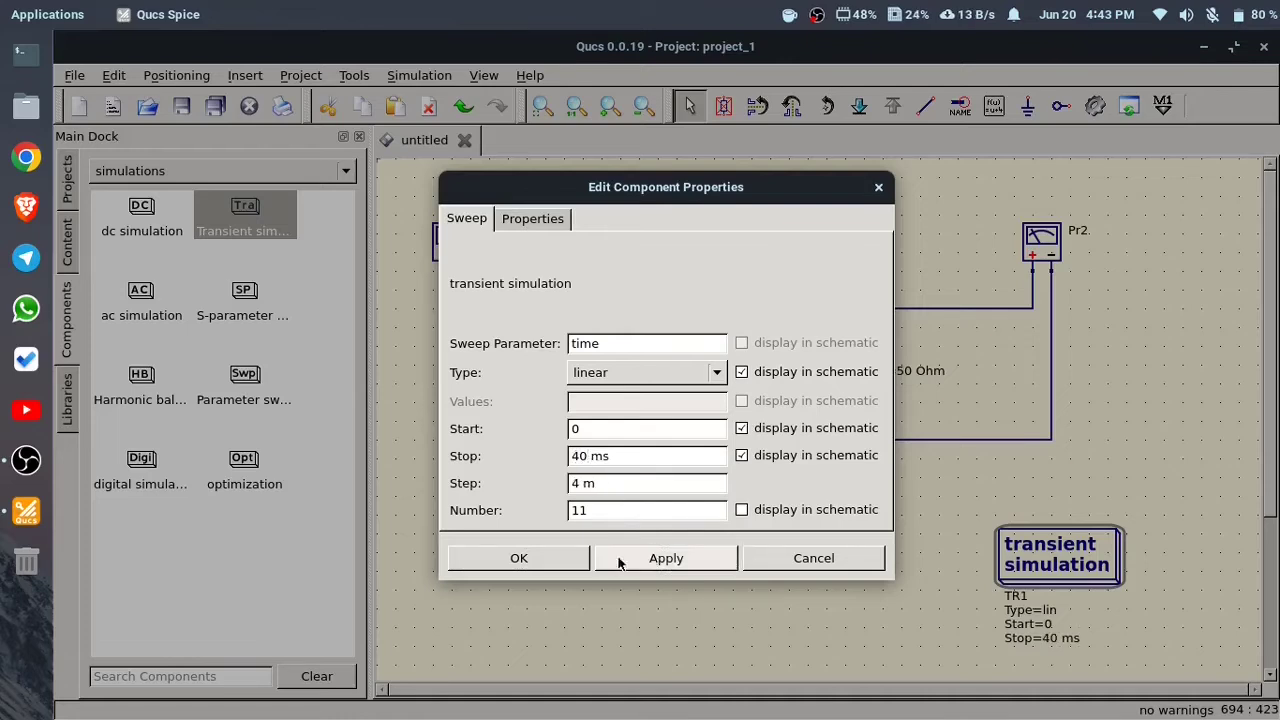
left_click(572, 557)
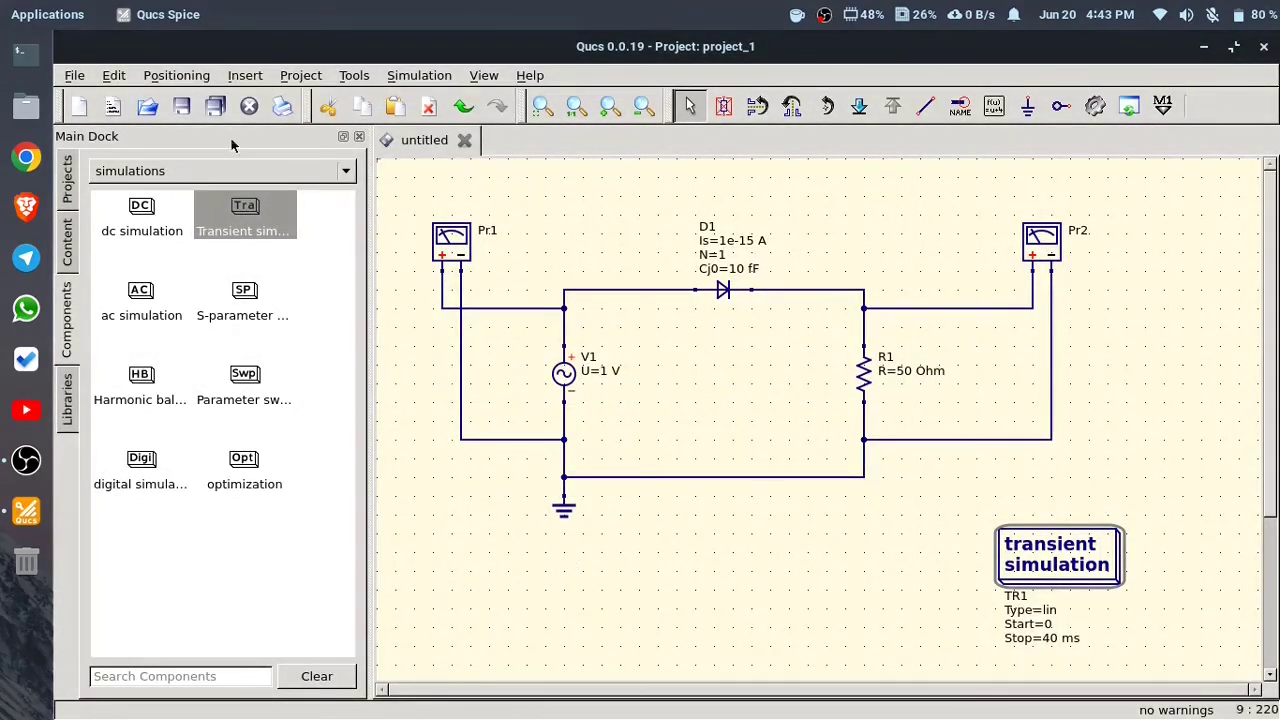
Save the schematic as Half_wave with the Schematic file type.
left_click(182, 106)
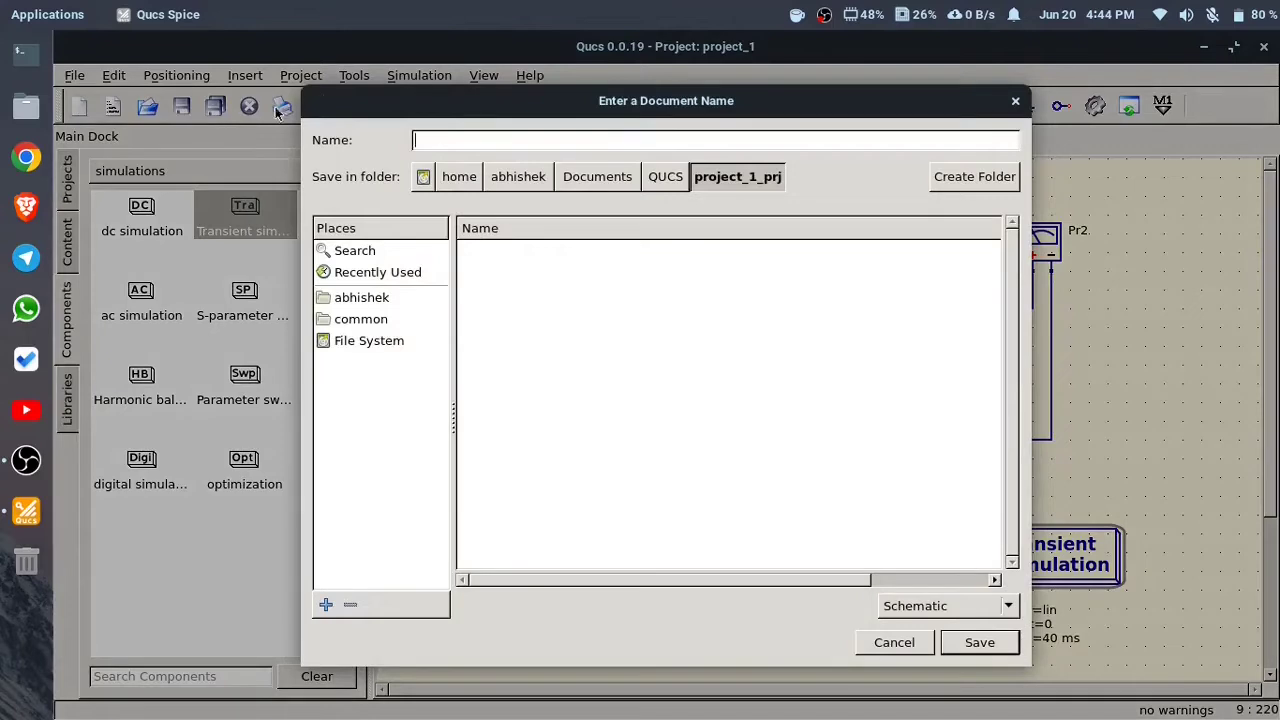
type("Half_wa")
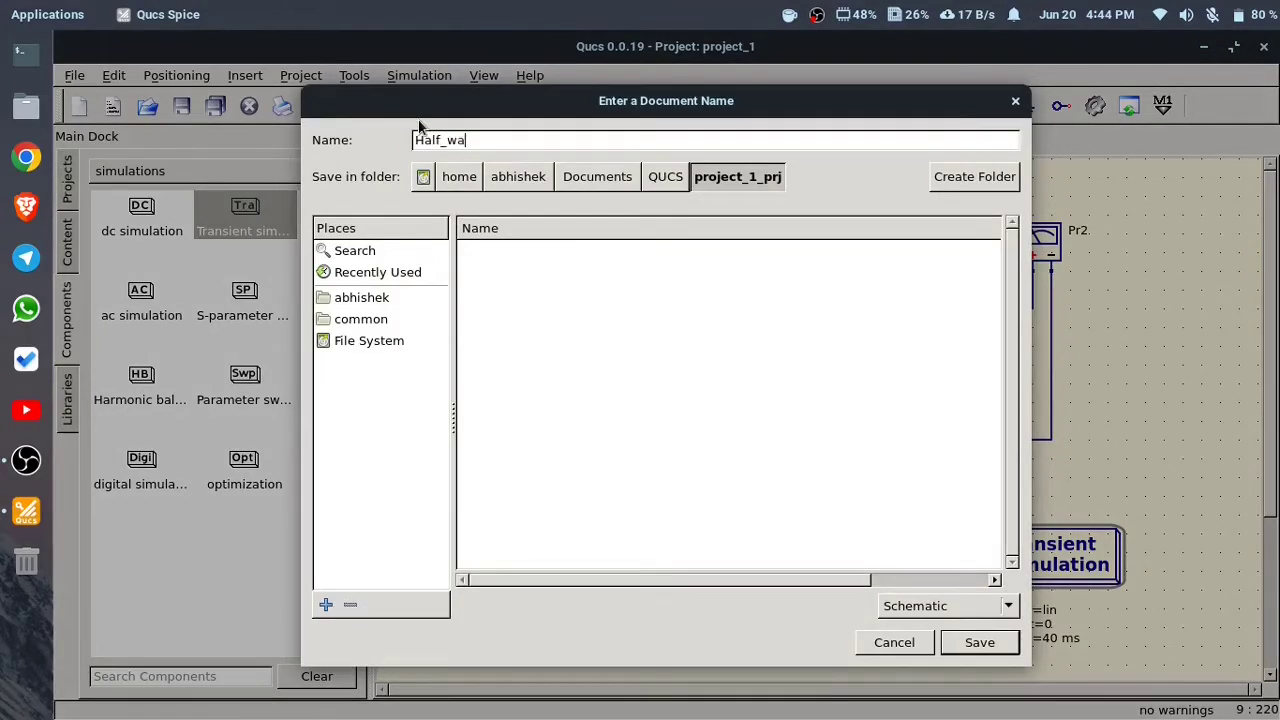
type("ve")
left_click(921, 606)
left_click(915, 623)
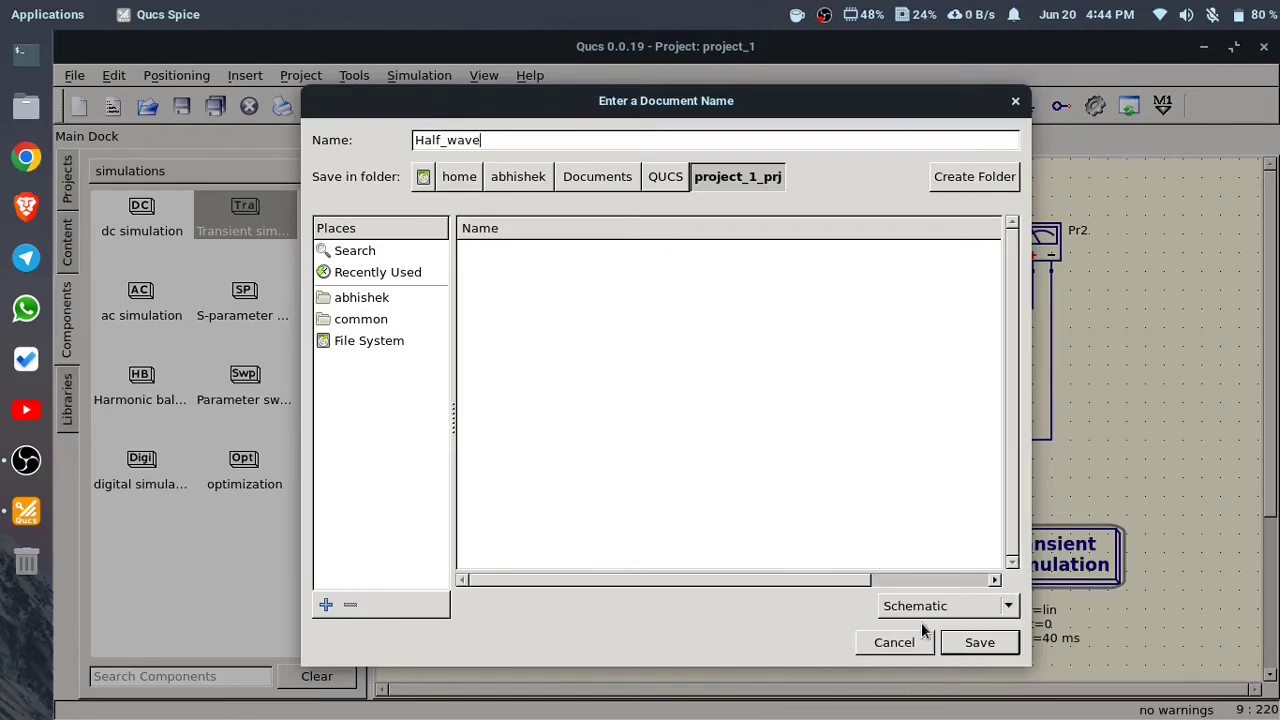
left_click(975, 645)
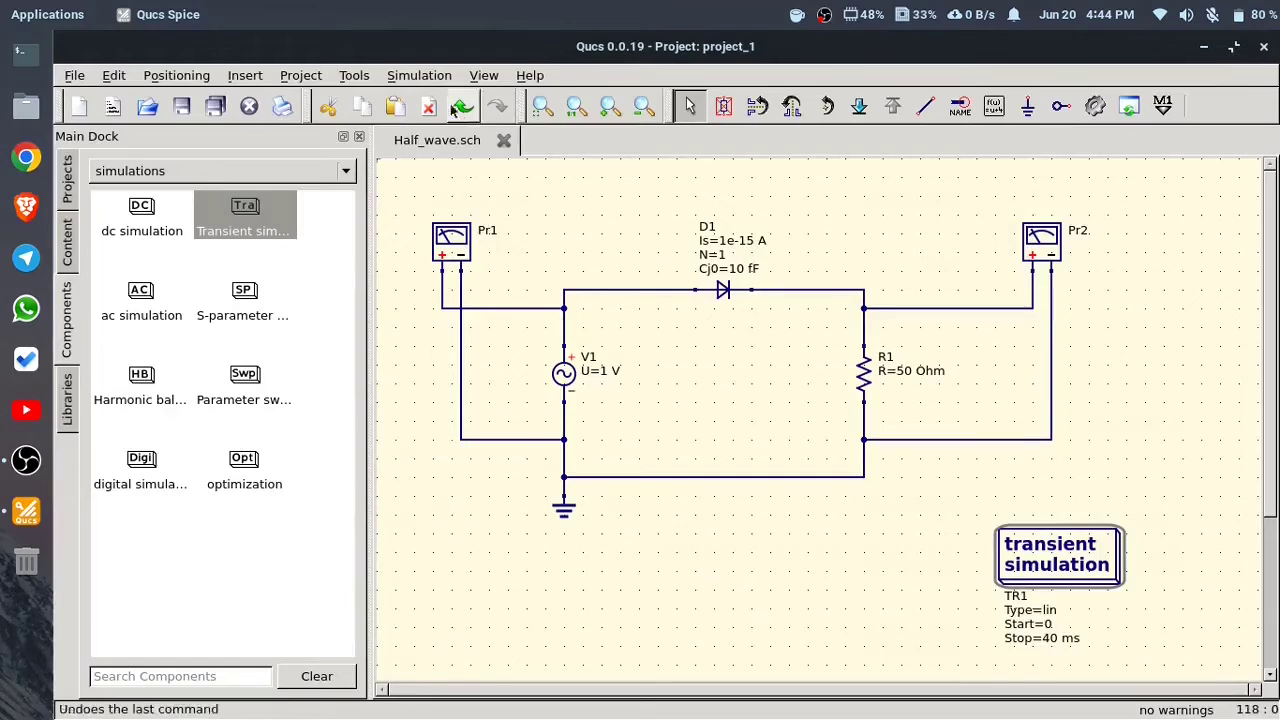
Run the simulation and choose a Cartesian diagram for the Half_wave data display.
left_click(424, 78)
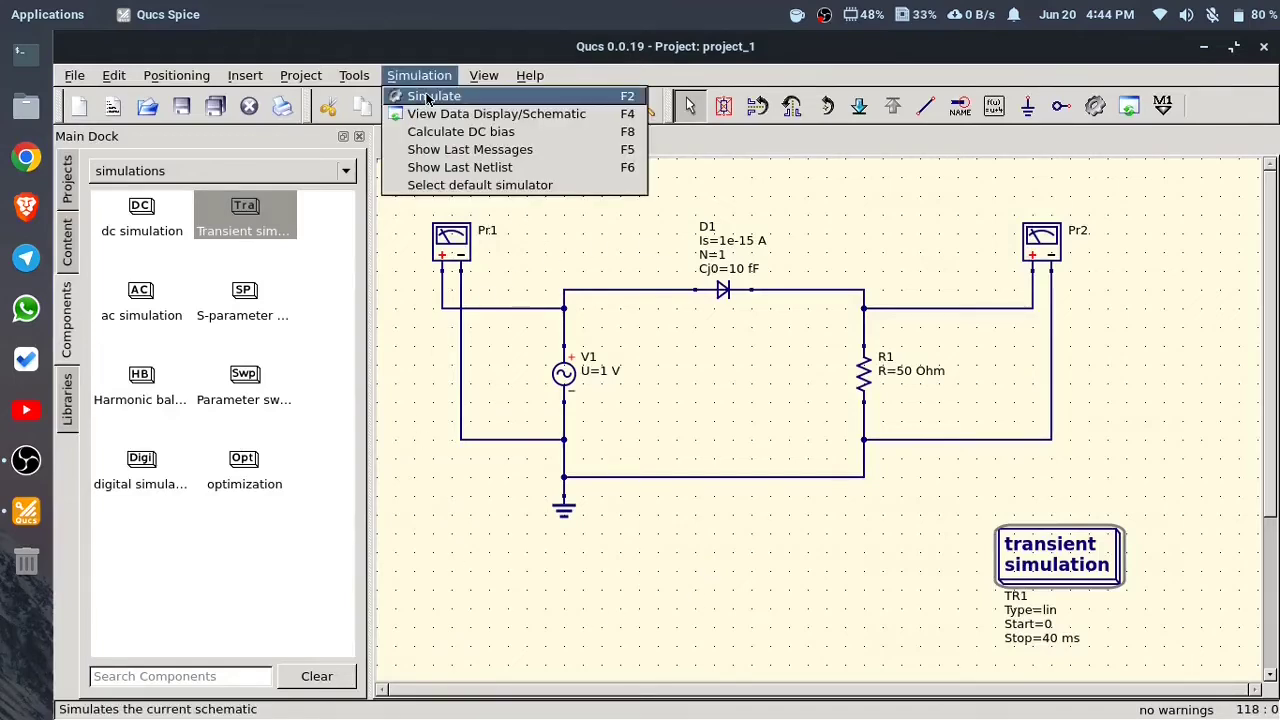
left_click(427, 95)
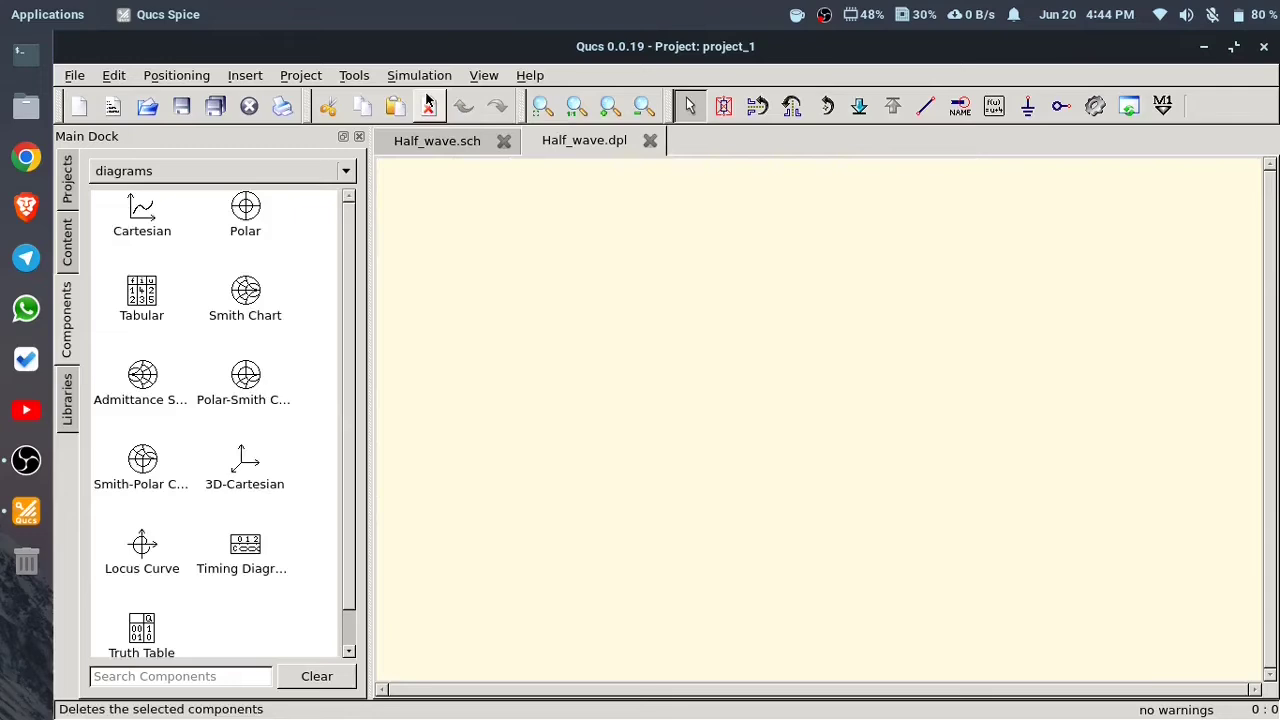
left_click(137, 218)
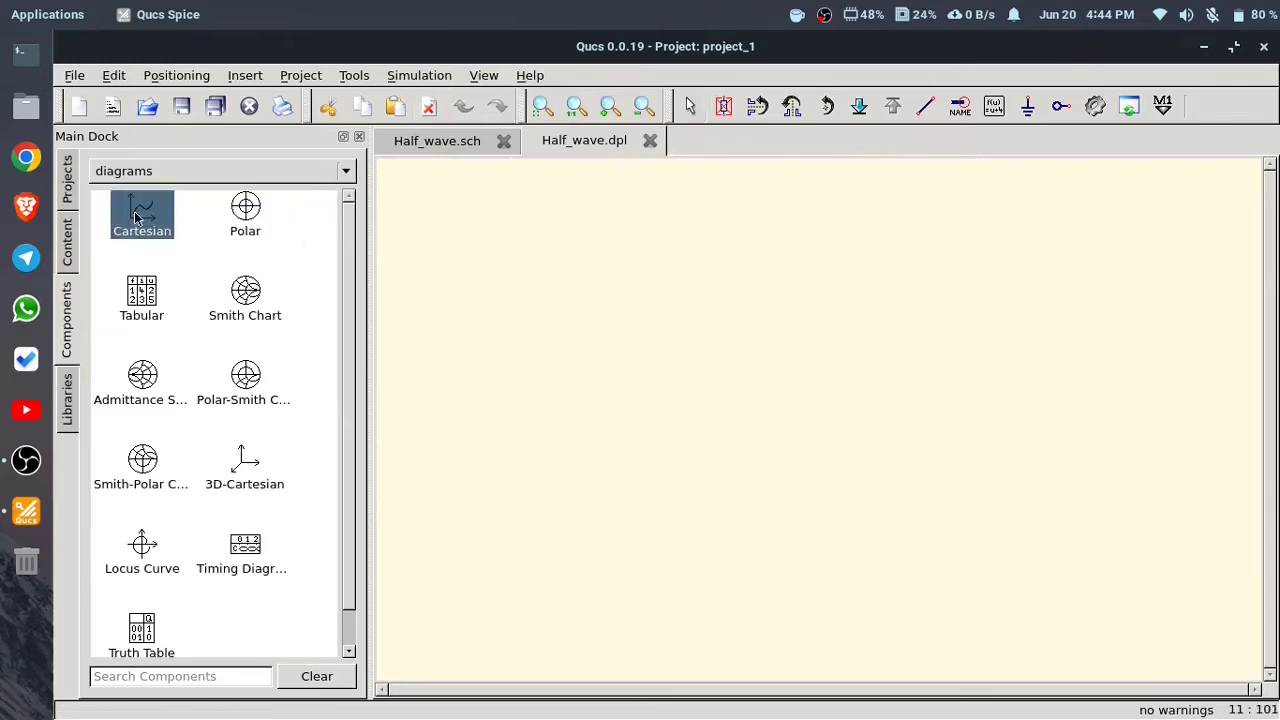
Place a Cartesian diagram plotting Pr1.Vt and Pr2.Vt against time.
left_click(507, 396)
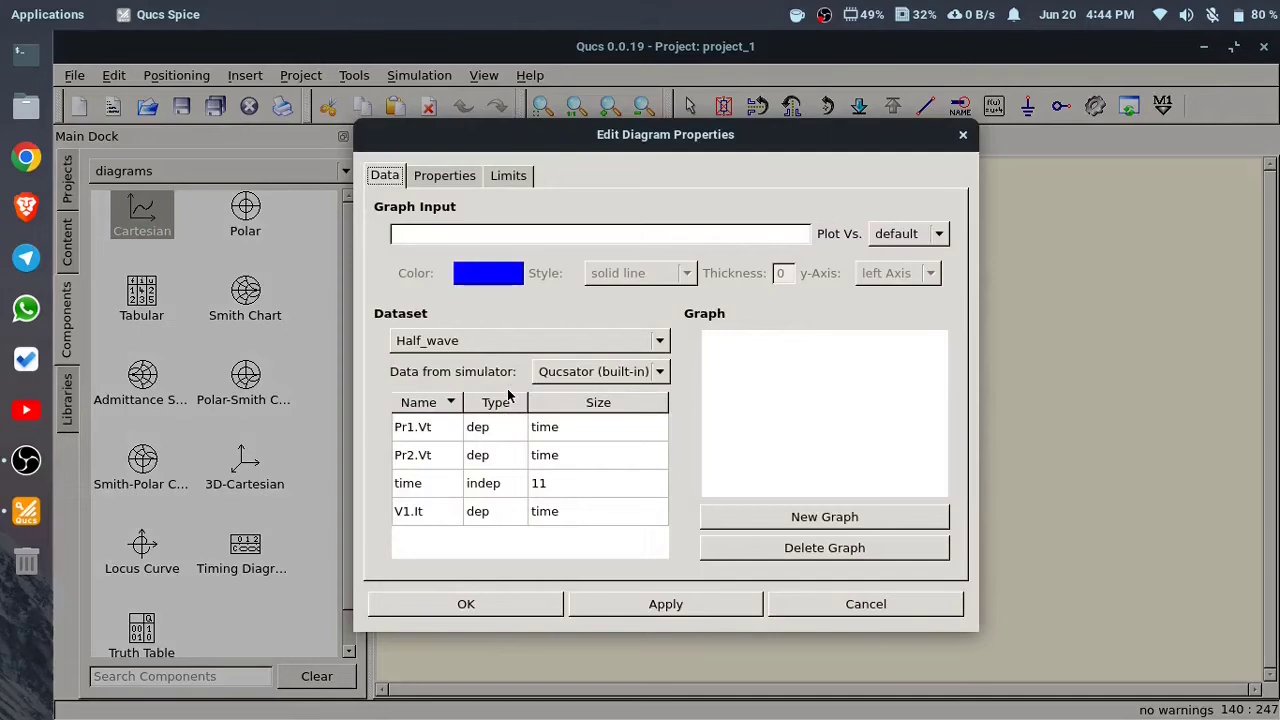
double_click(404, 428)
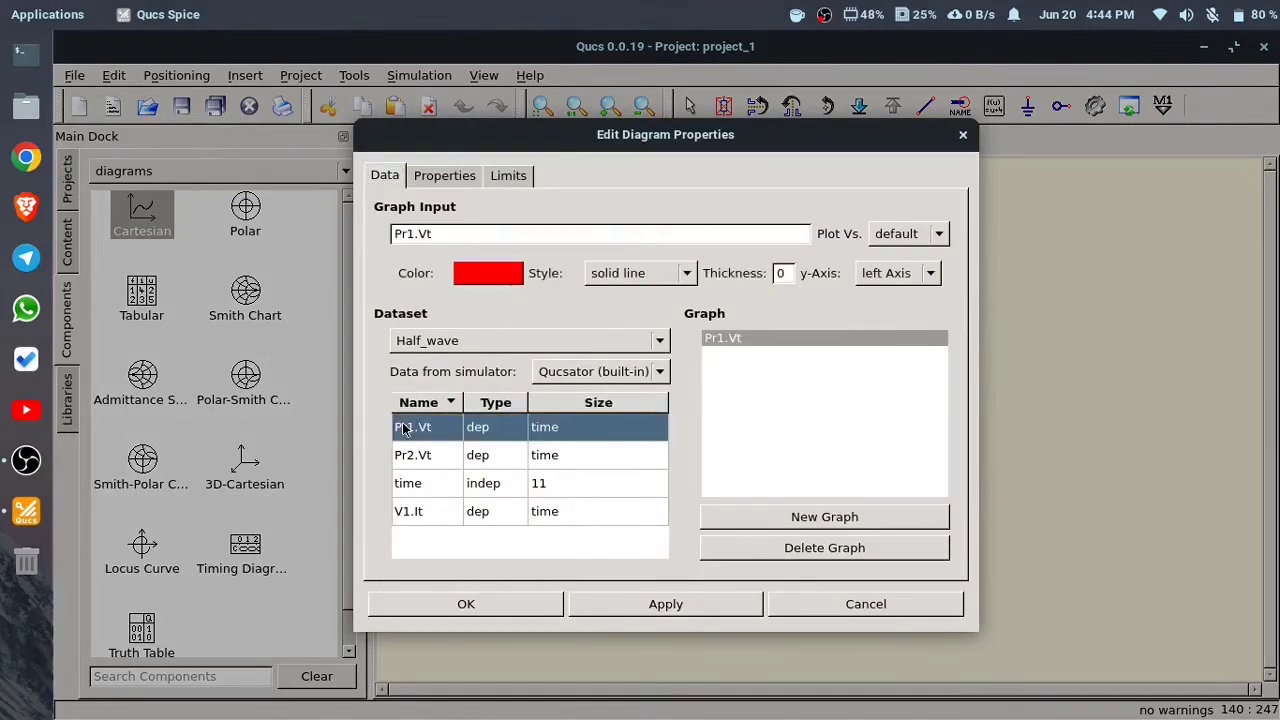
double_click(411, 461)
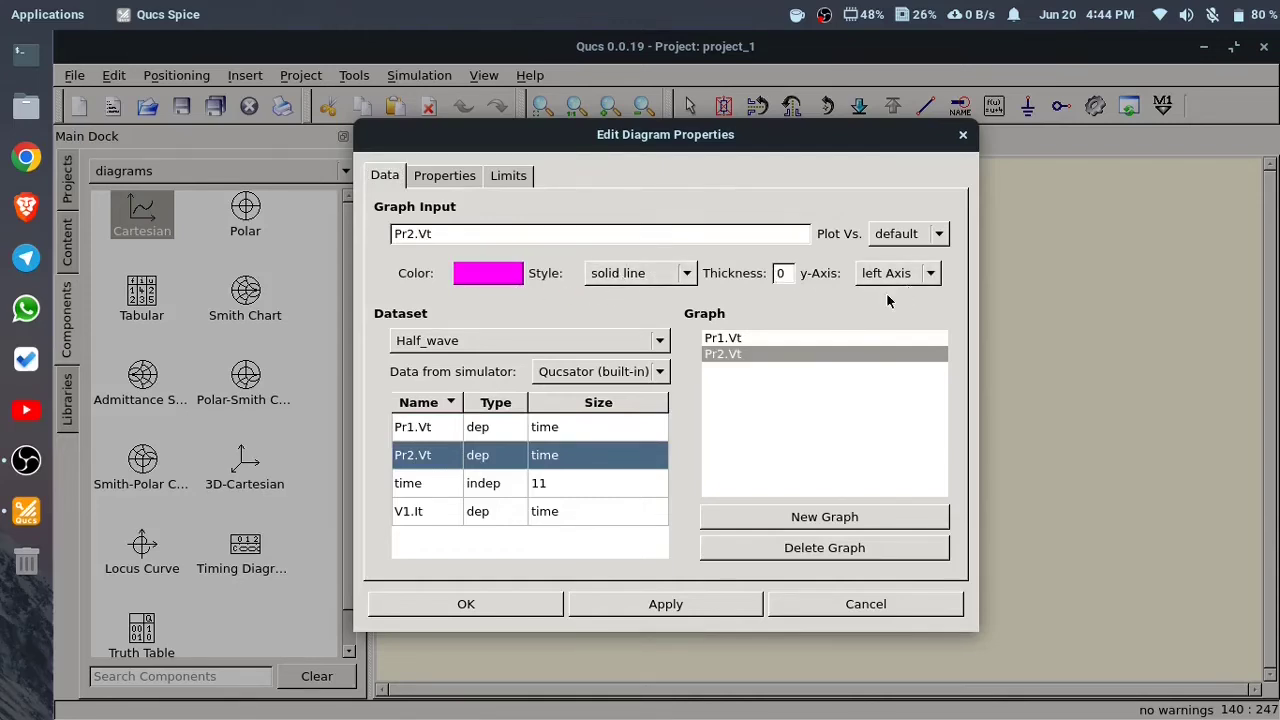
left_click(712, 612)
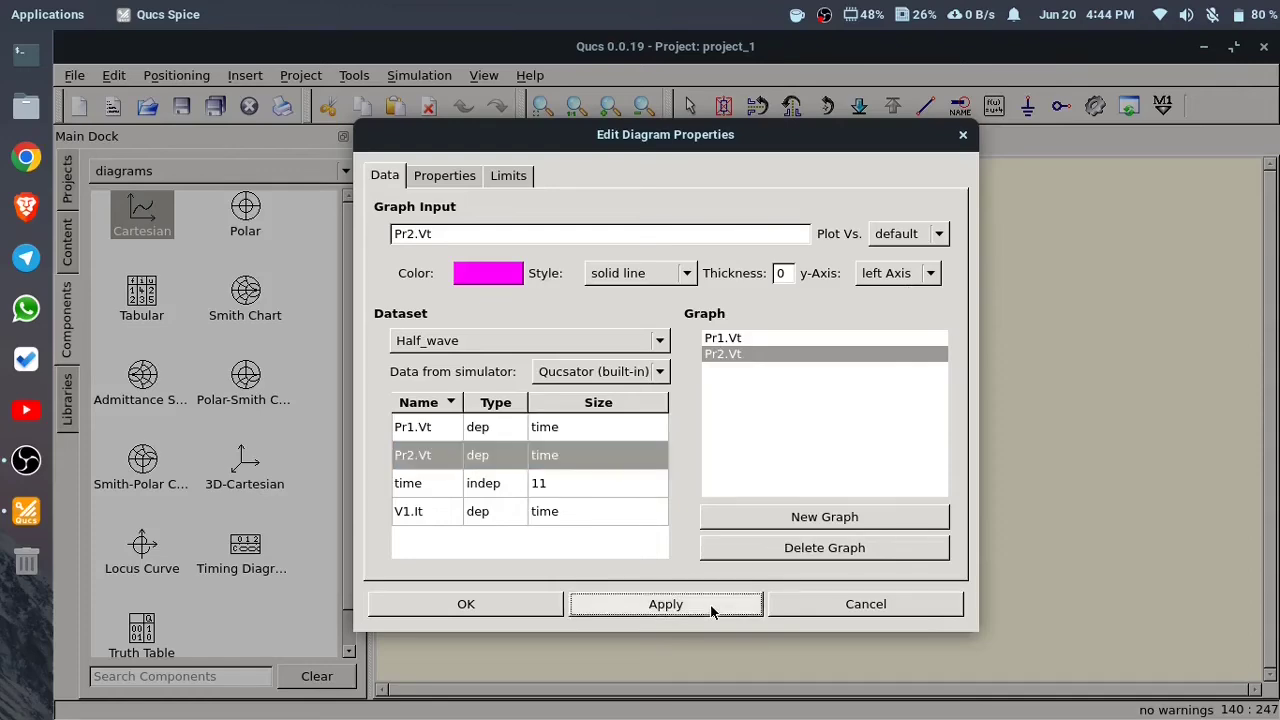
Confirm the diagram settings and drag the Cartesian diagram larger, down and to the right.
left_click(523, 602)
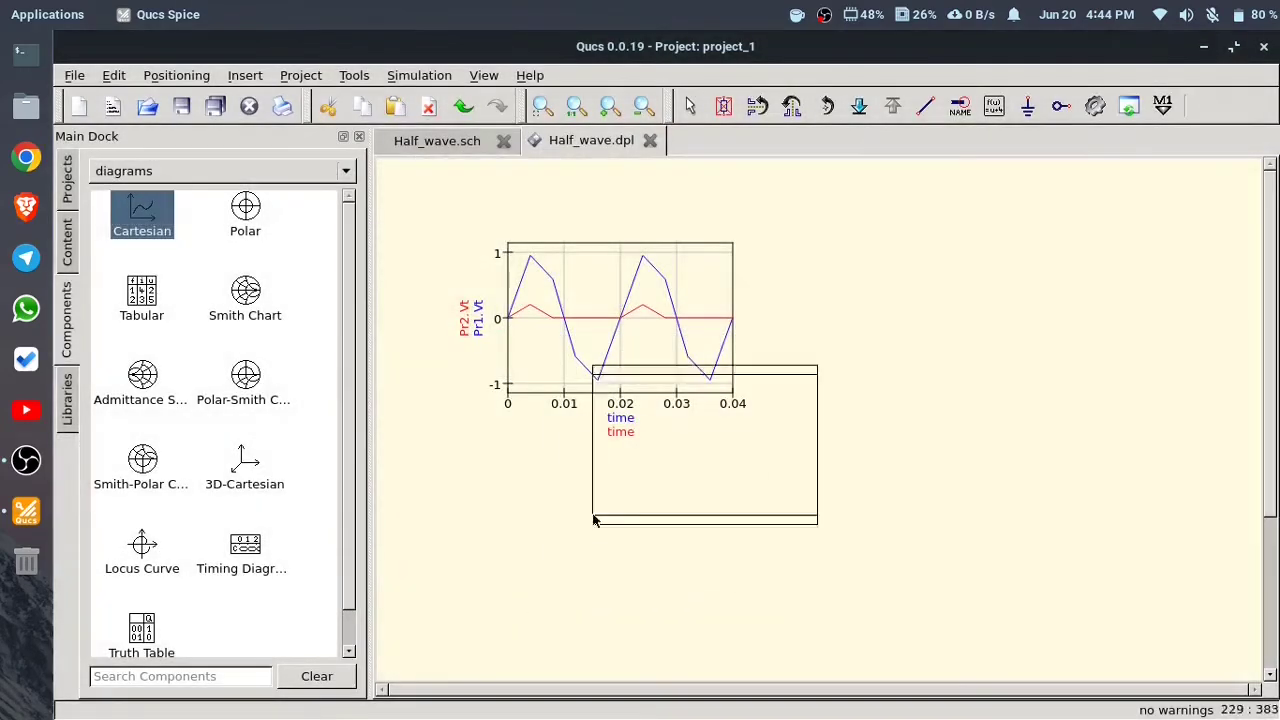
key("Escape")
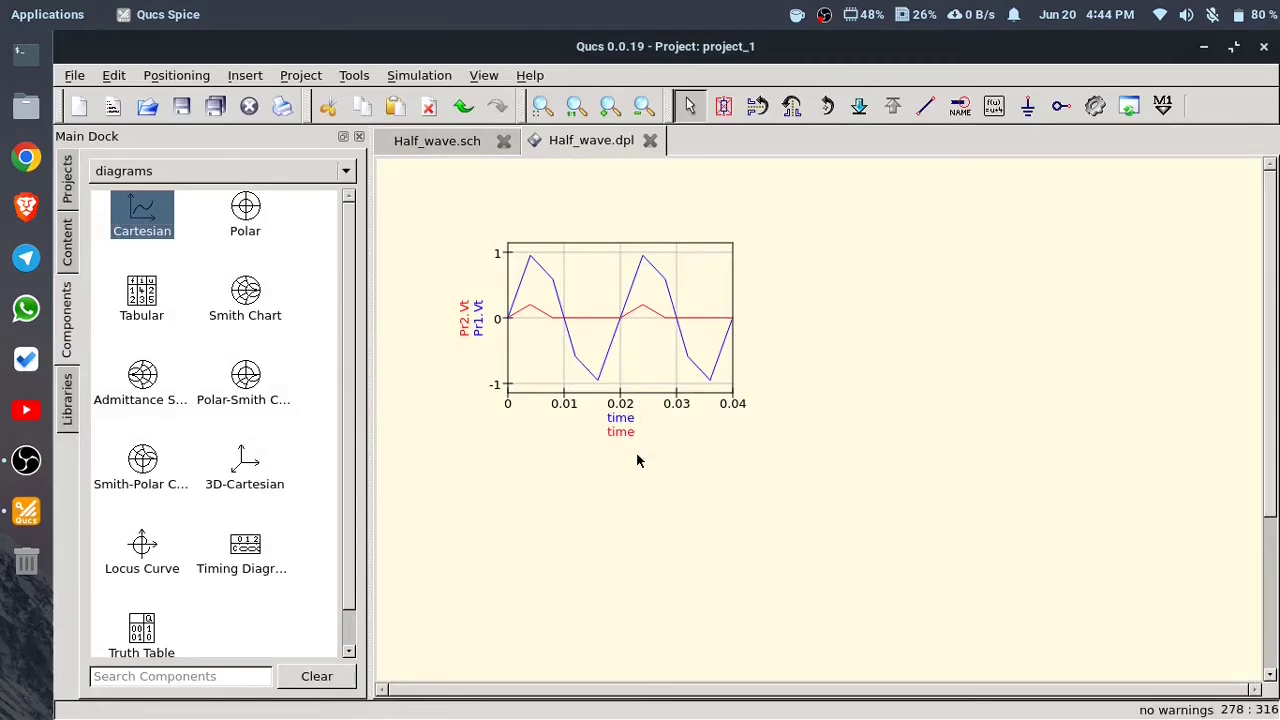
left_click(651, 396)
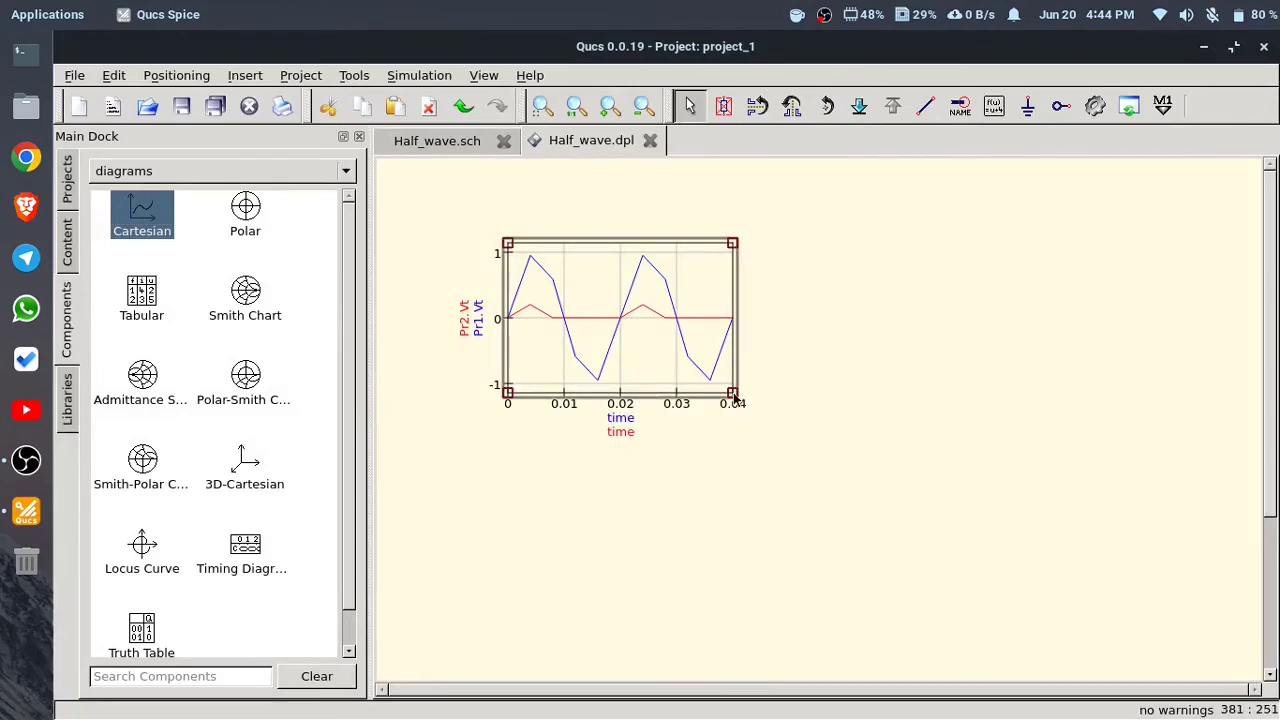
left_click_drag(733, 392, 935, 530)
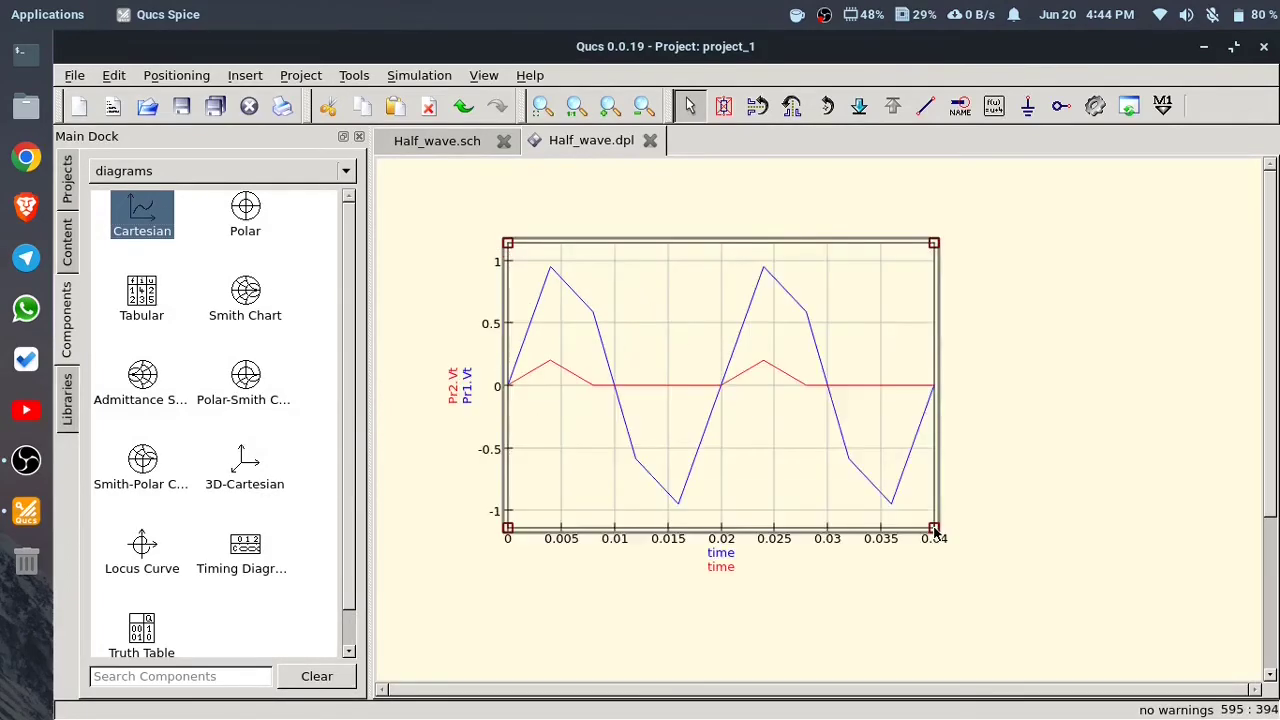
left_click(1029, 479)
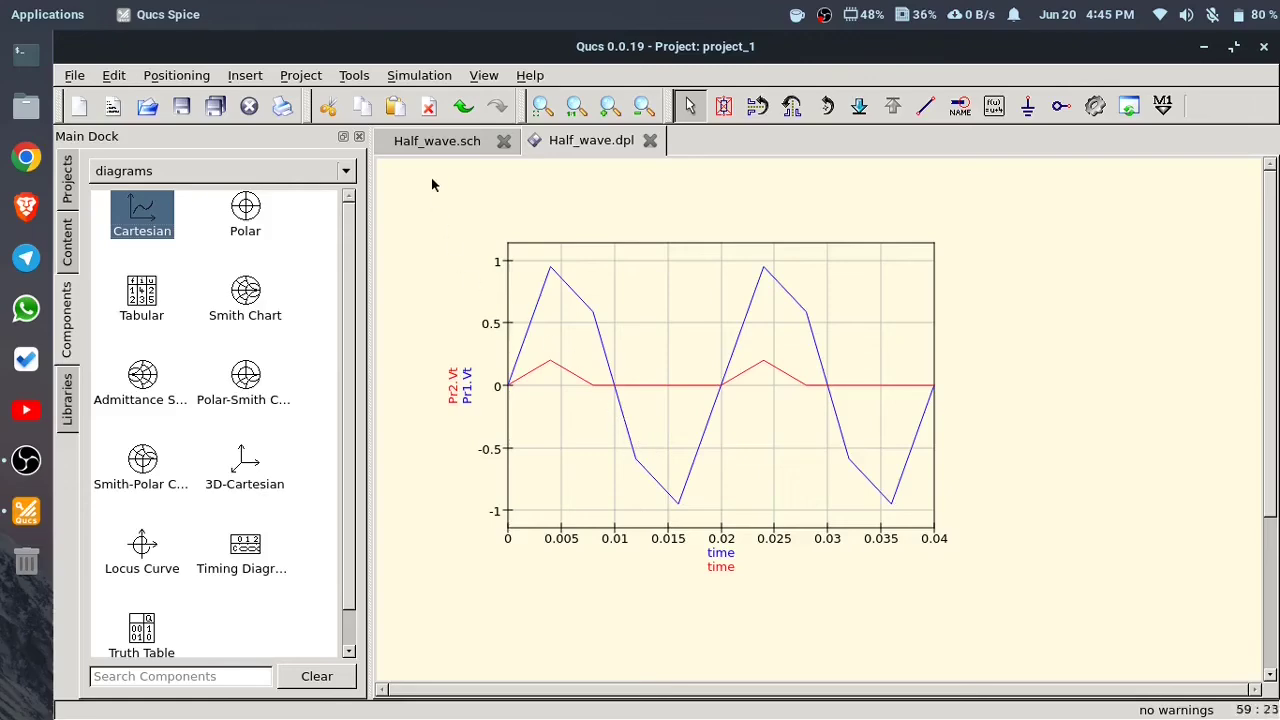
In the Half_wave schematic, change TR1's step from 4 m to 0.4 m and save.
left_click(437, 140)
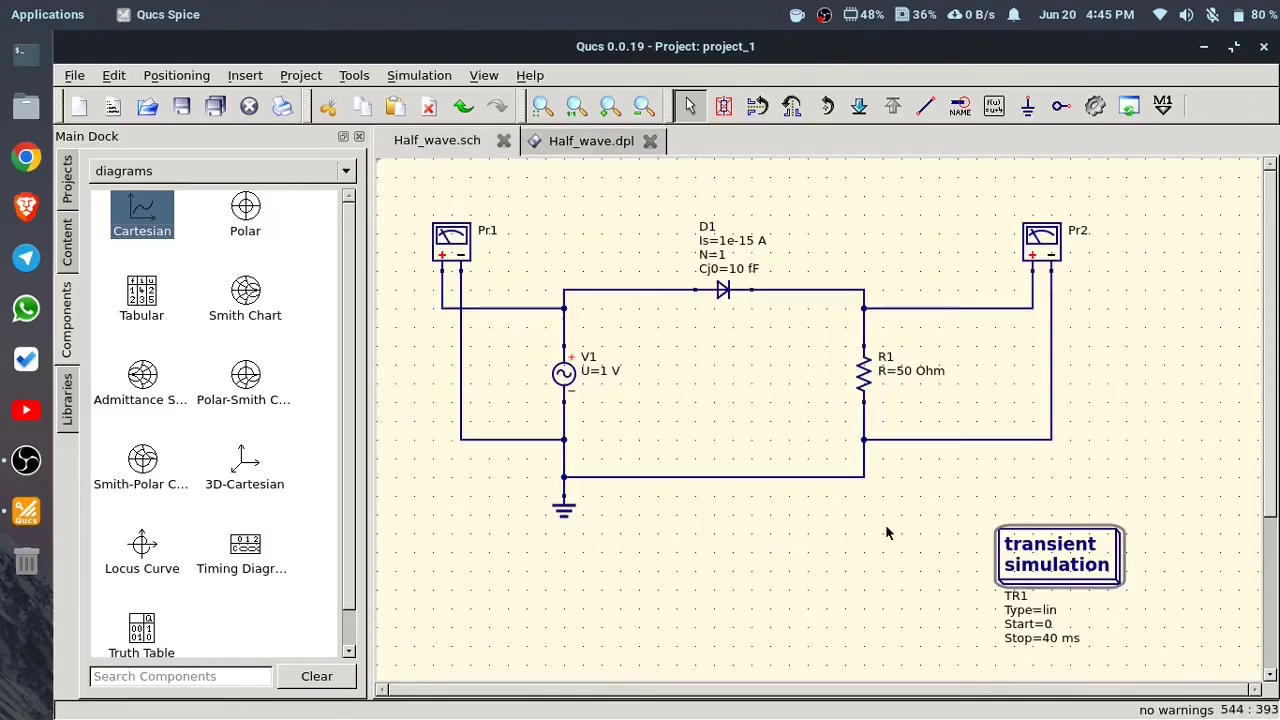
double_click(1074, 543)
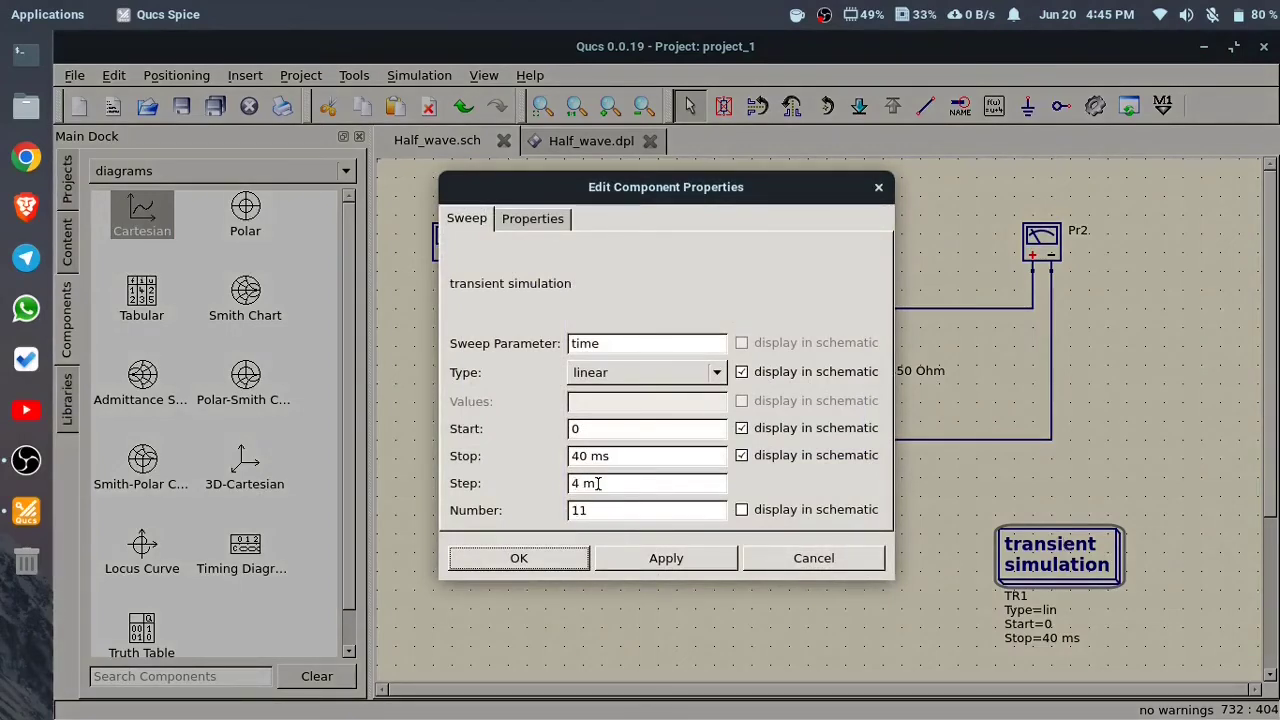
left_click(579, 484)
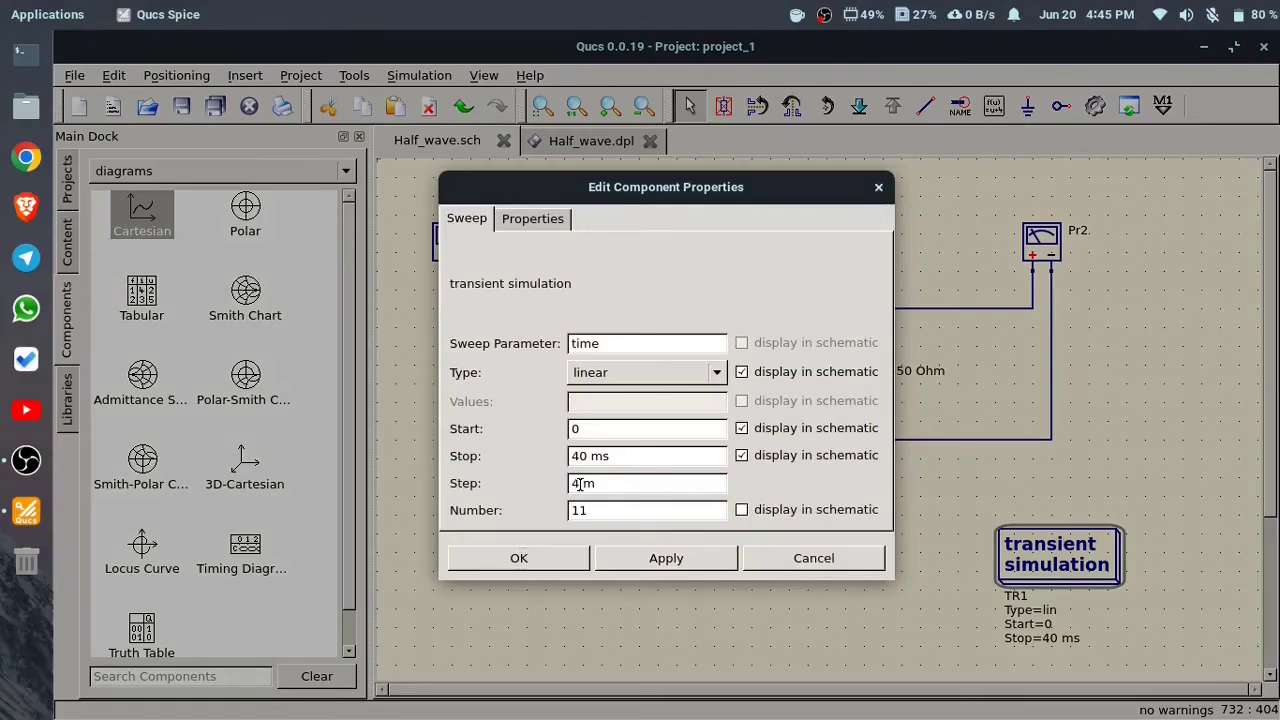
type("0.")
left_click(557, 556)
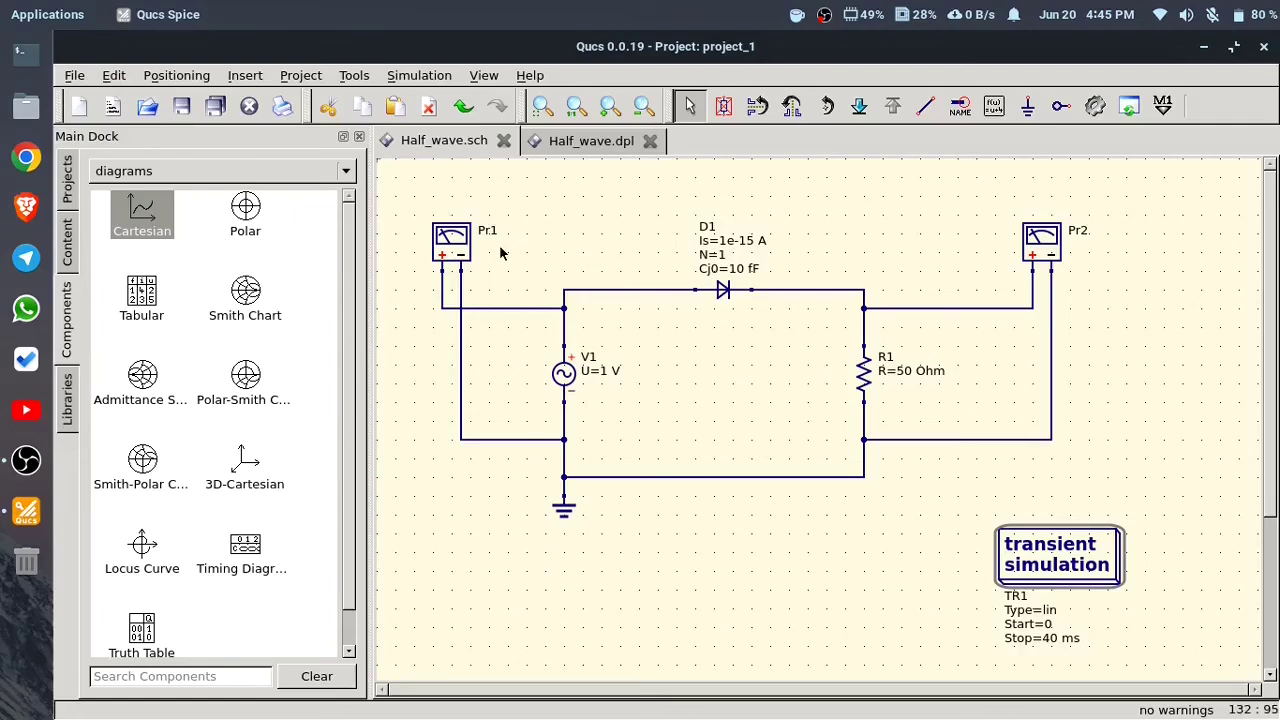
left_click(183, 108)
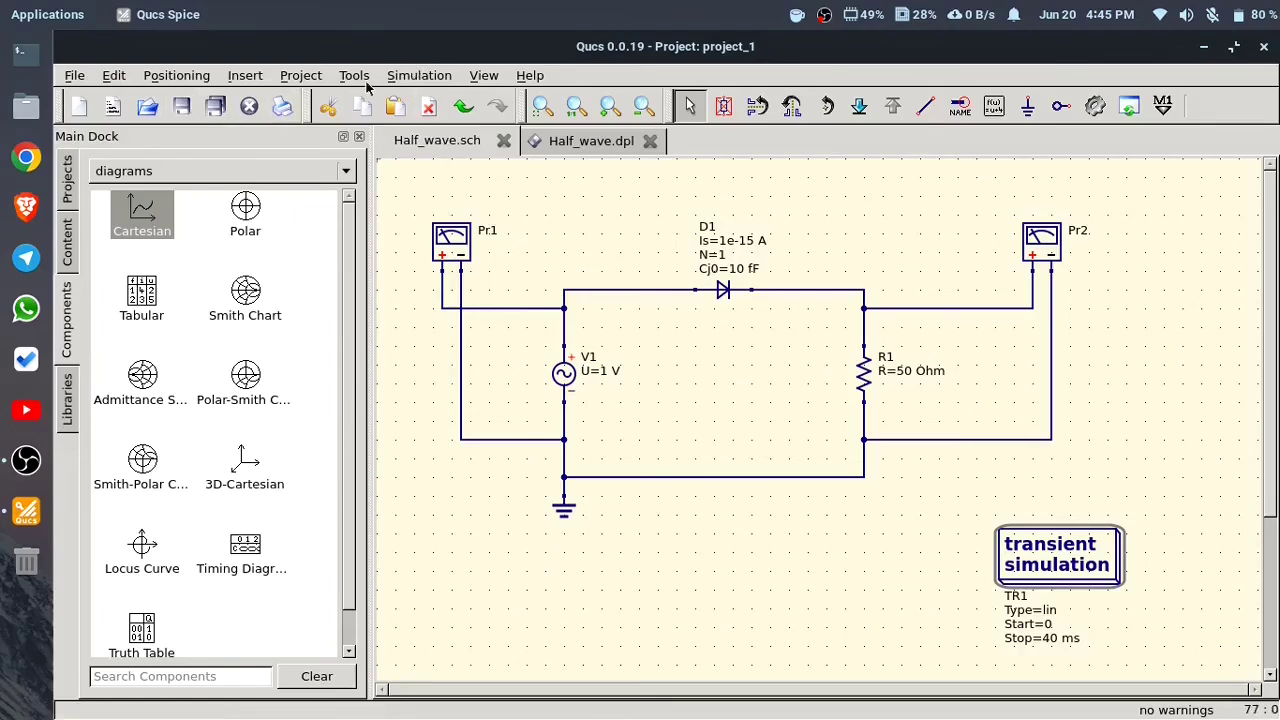
Rerun the simulation with the finer step, then return to the Half_wave schematic.
left_click(420, 78)
left_click(433, 96)
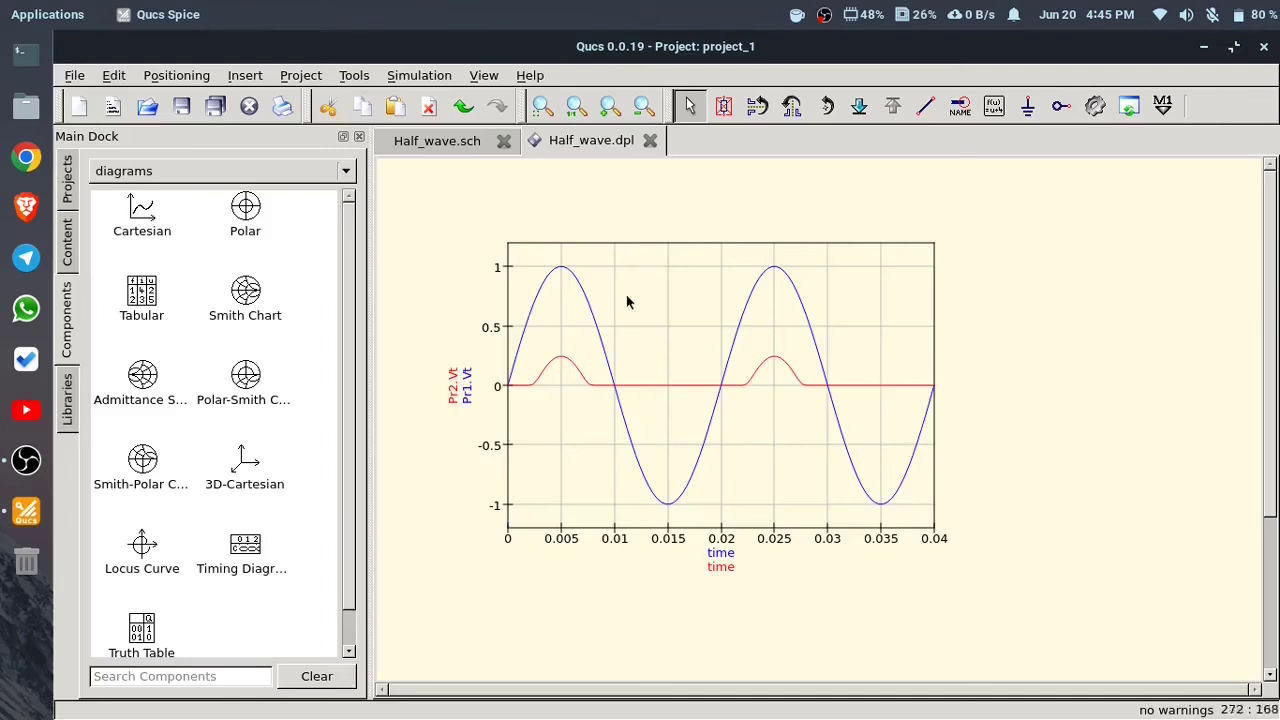
left_click(459, 146)
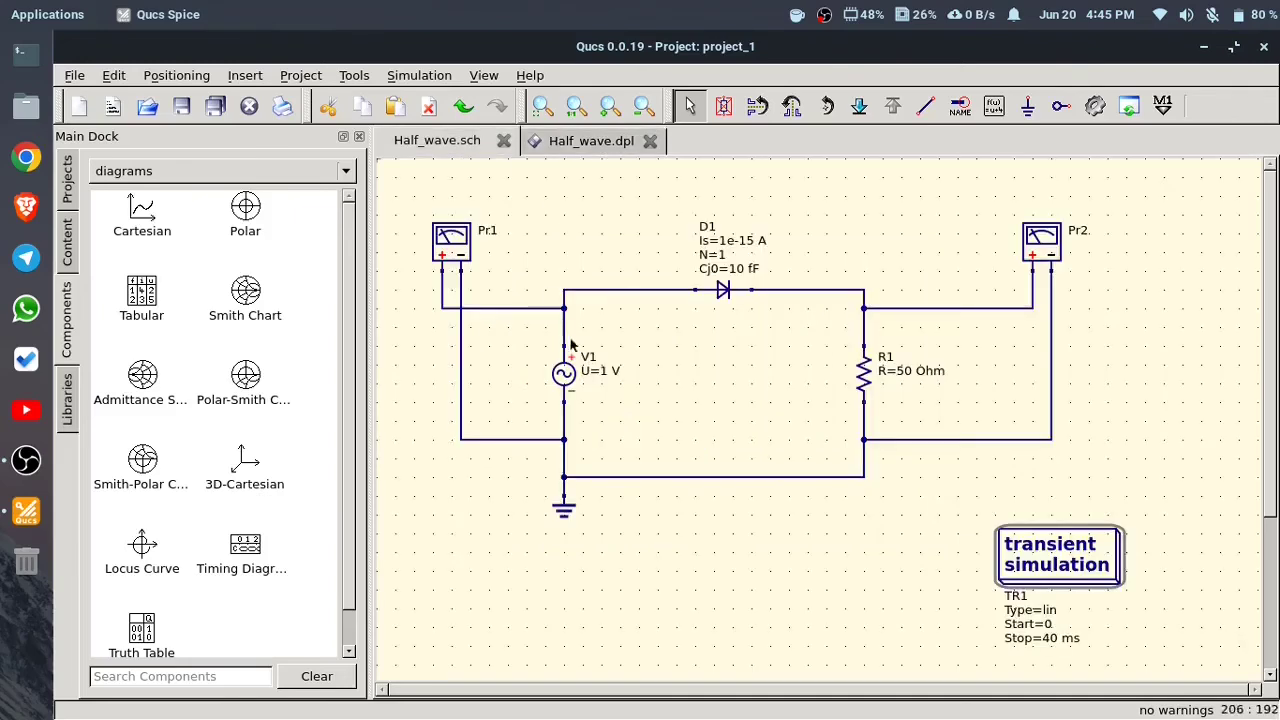
Change source V1's amplitude from U=1 V to U=15 V and save the Half_wave schematic.
left_click(604, 370)
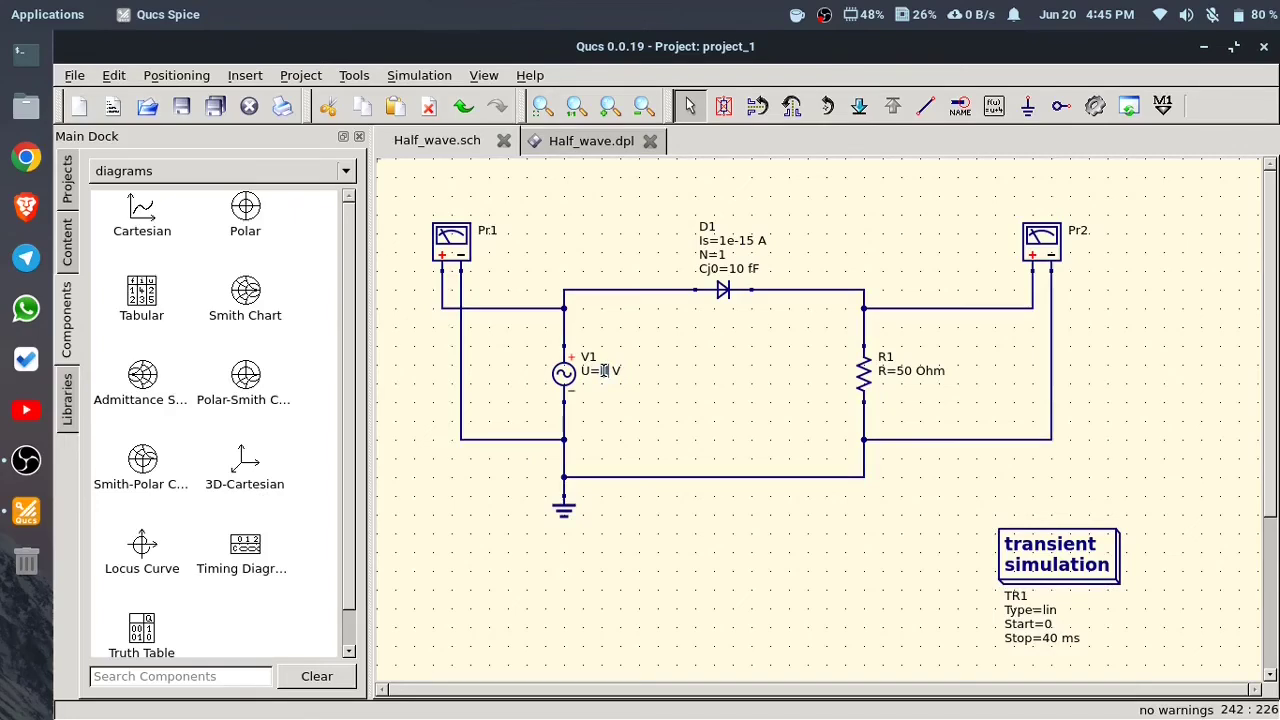
type("5")
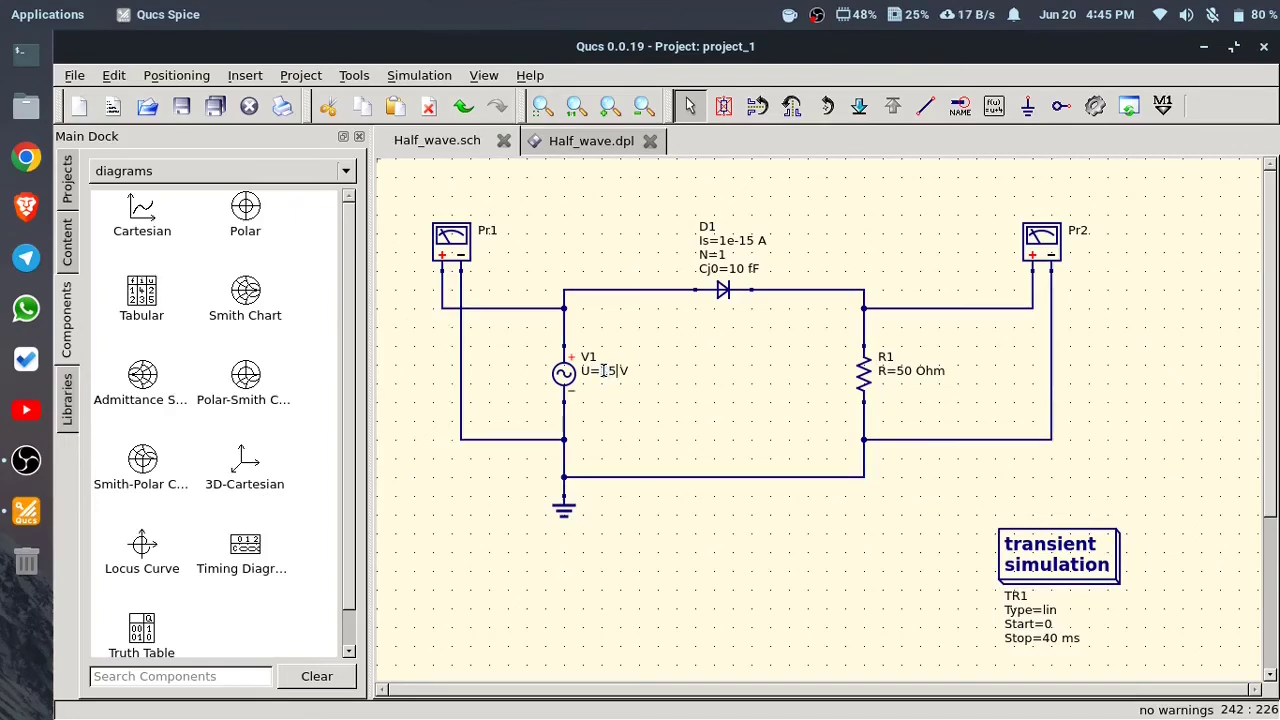
key("Escape")
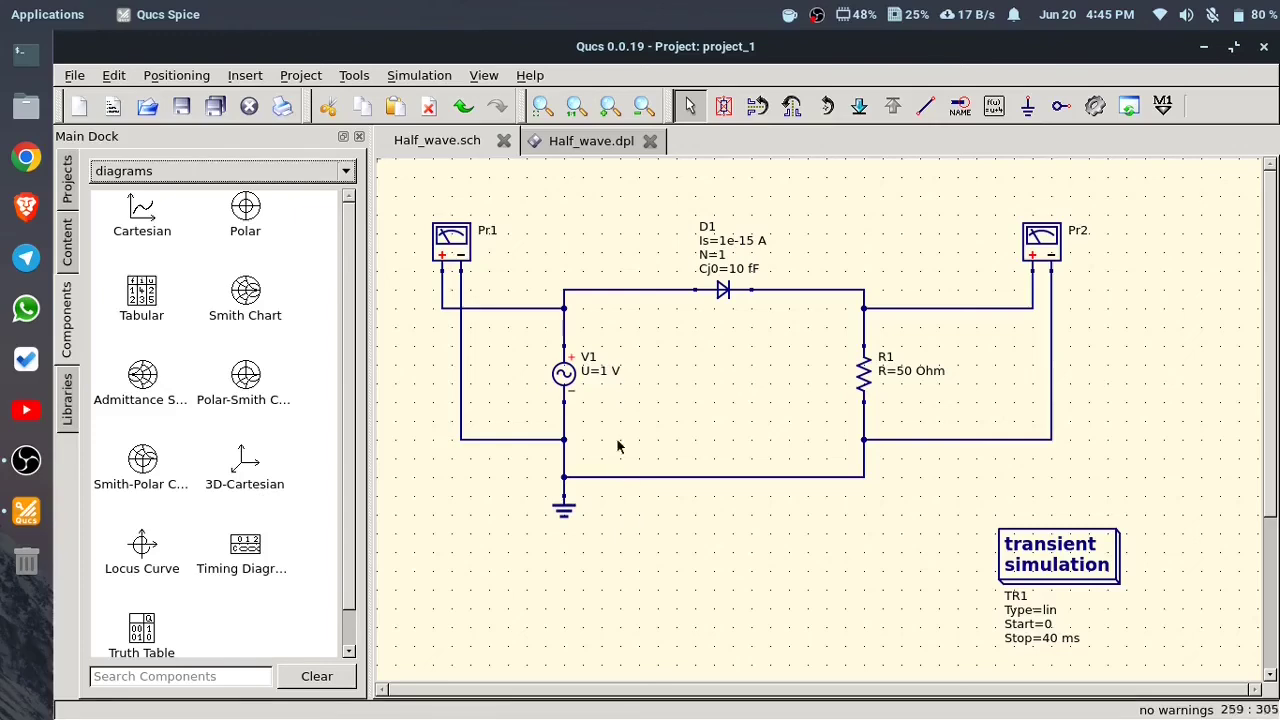
left_click(604, 373)
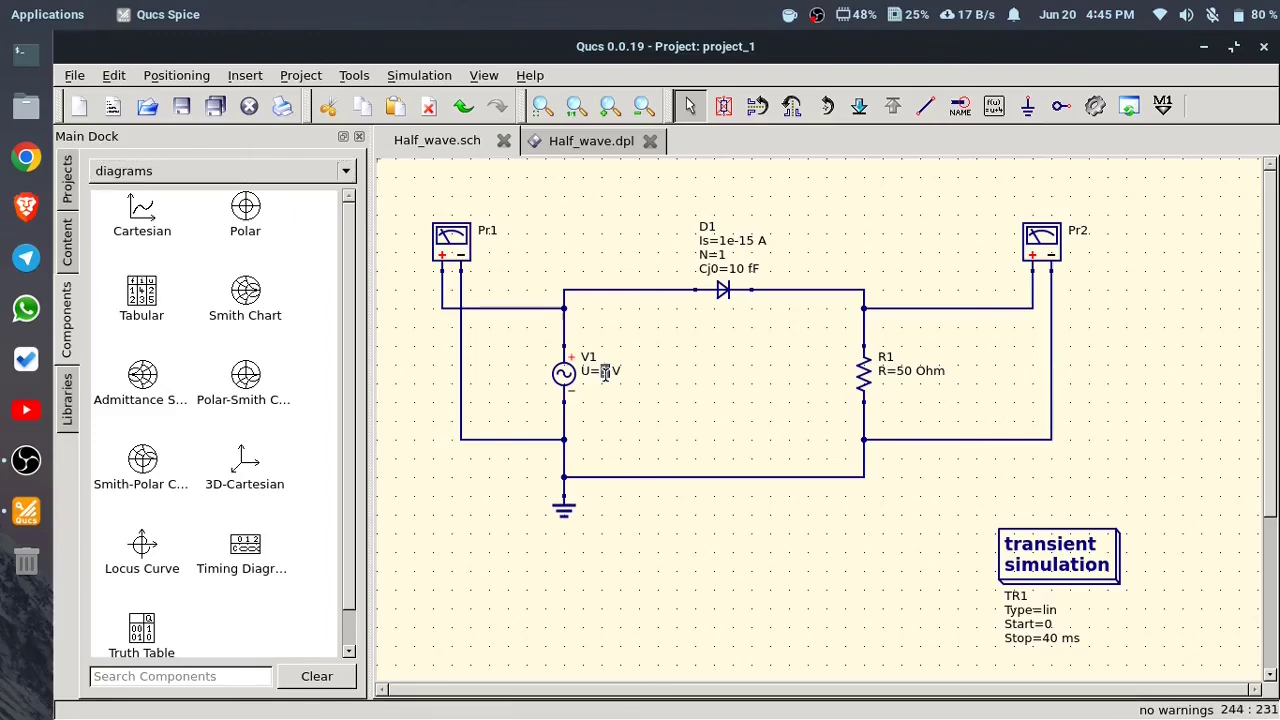
type("5")
key("Return")
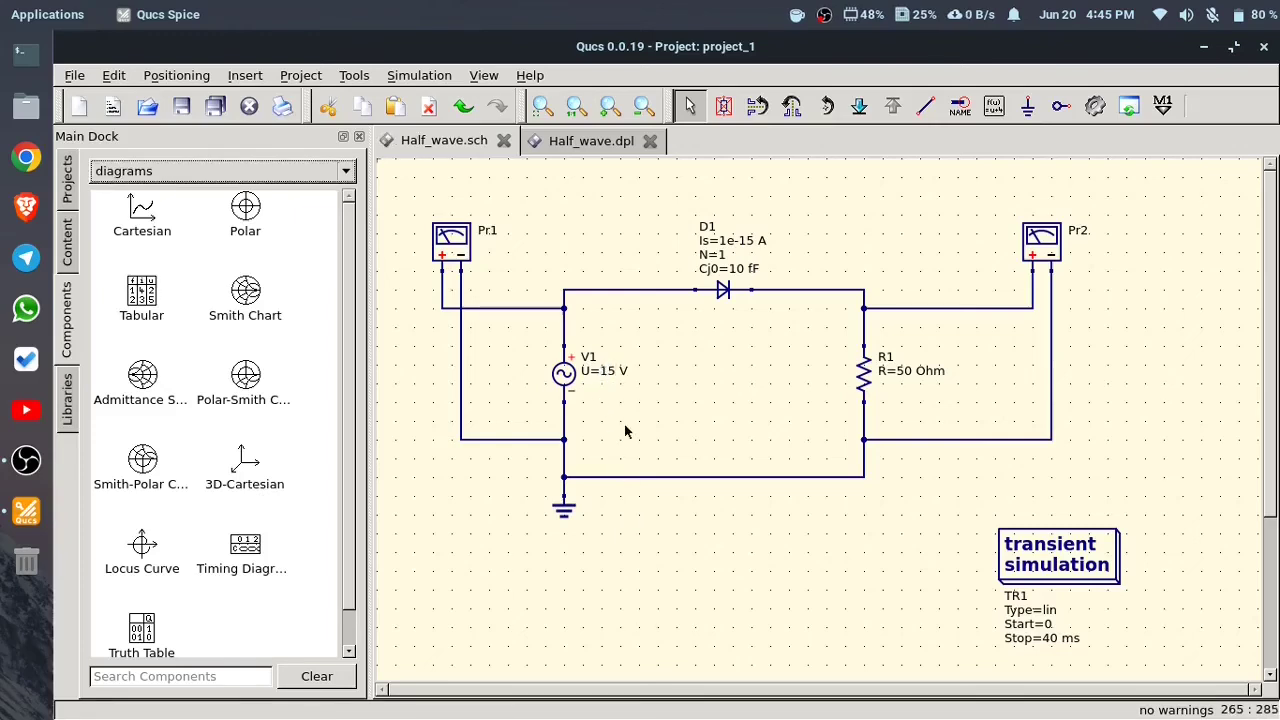
left_click(186, 112)
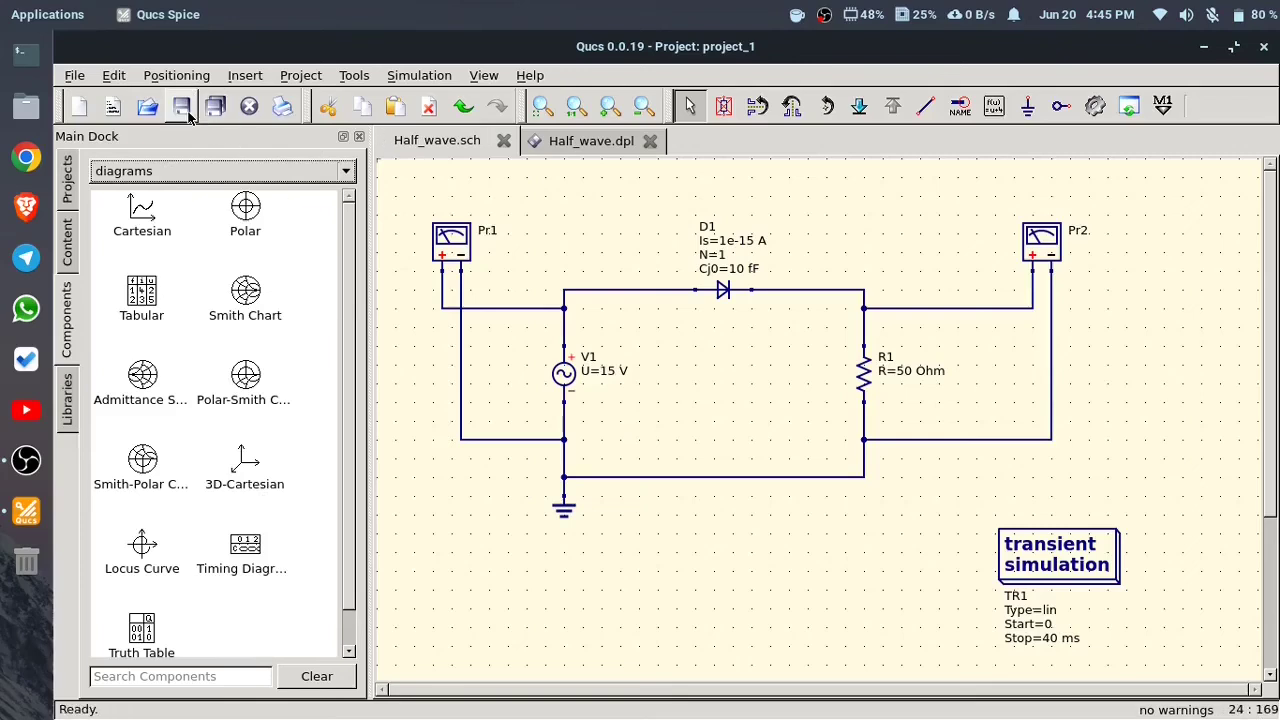
Simulate and view Half_wave.dpl: Pr1.Vt swings ±15 V, Pr2.Vt keeps positive half-cycles near 14 V.
left_click(1095, 105)
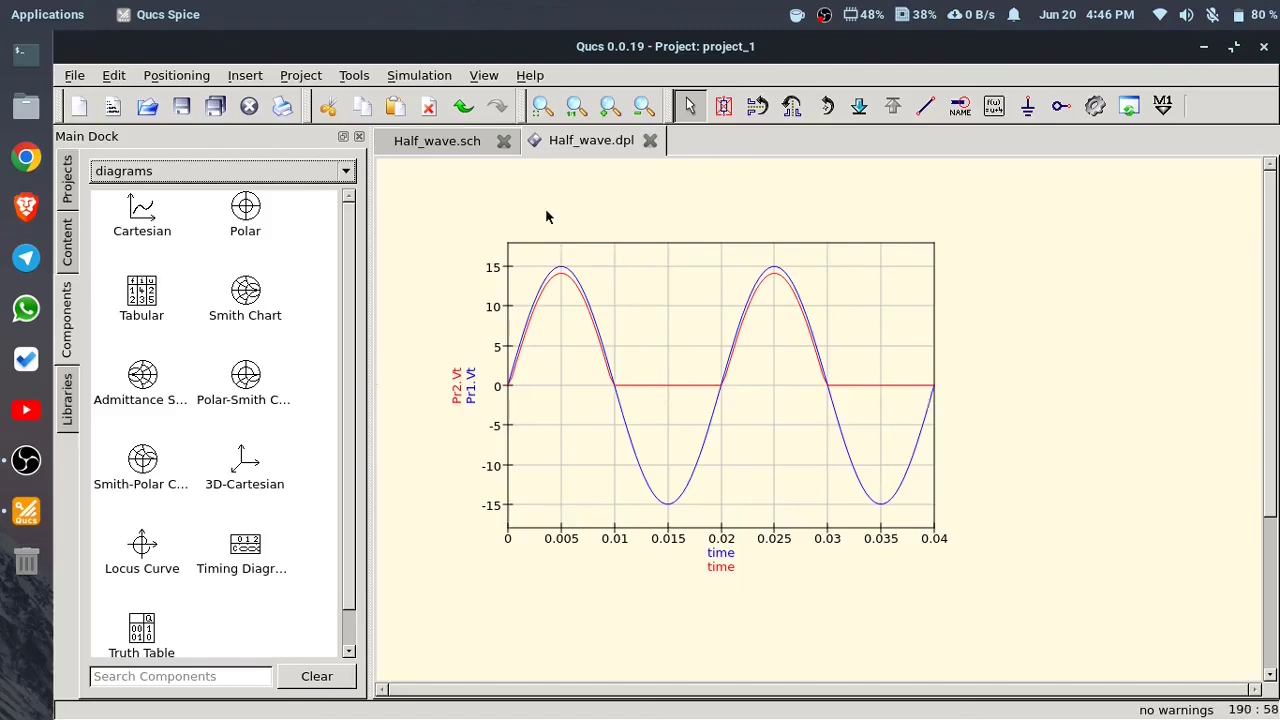
key("F4")
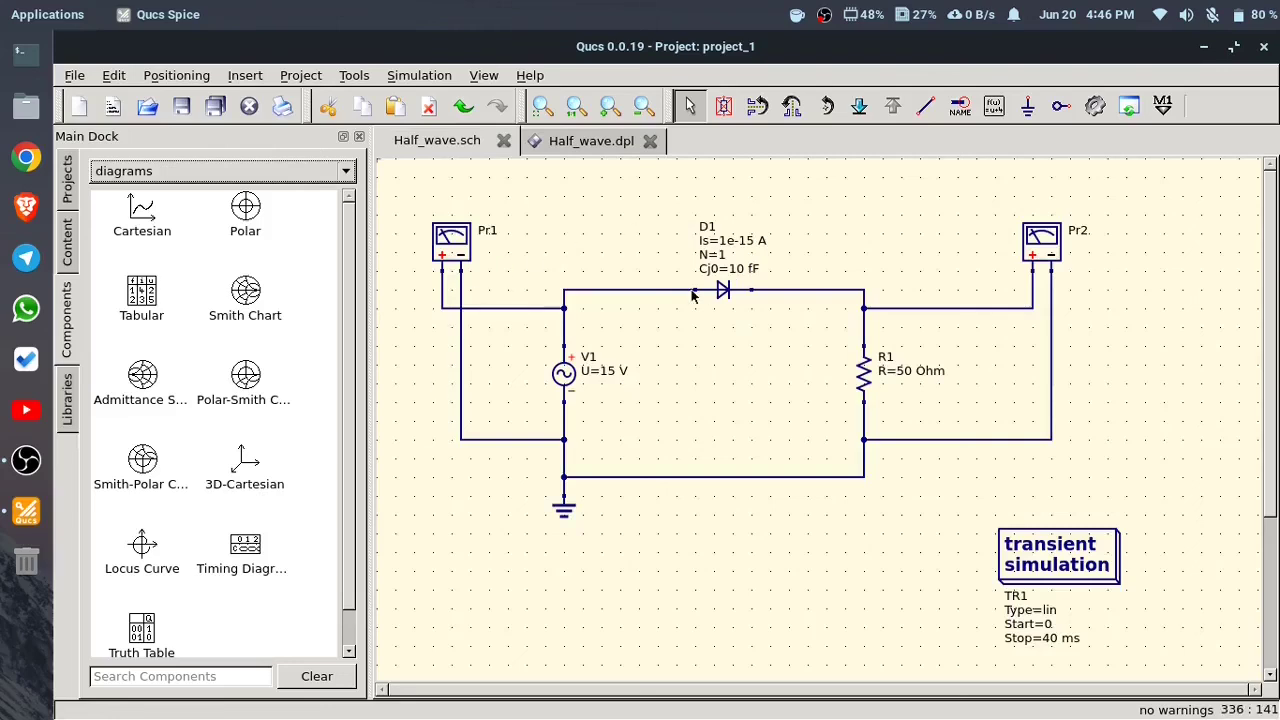
left_click(575, 141)
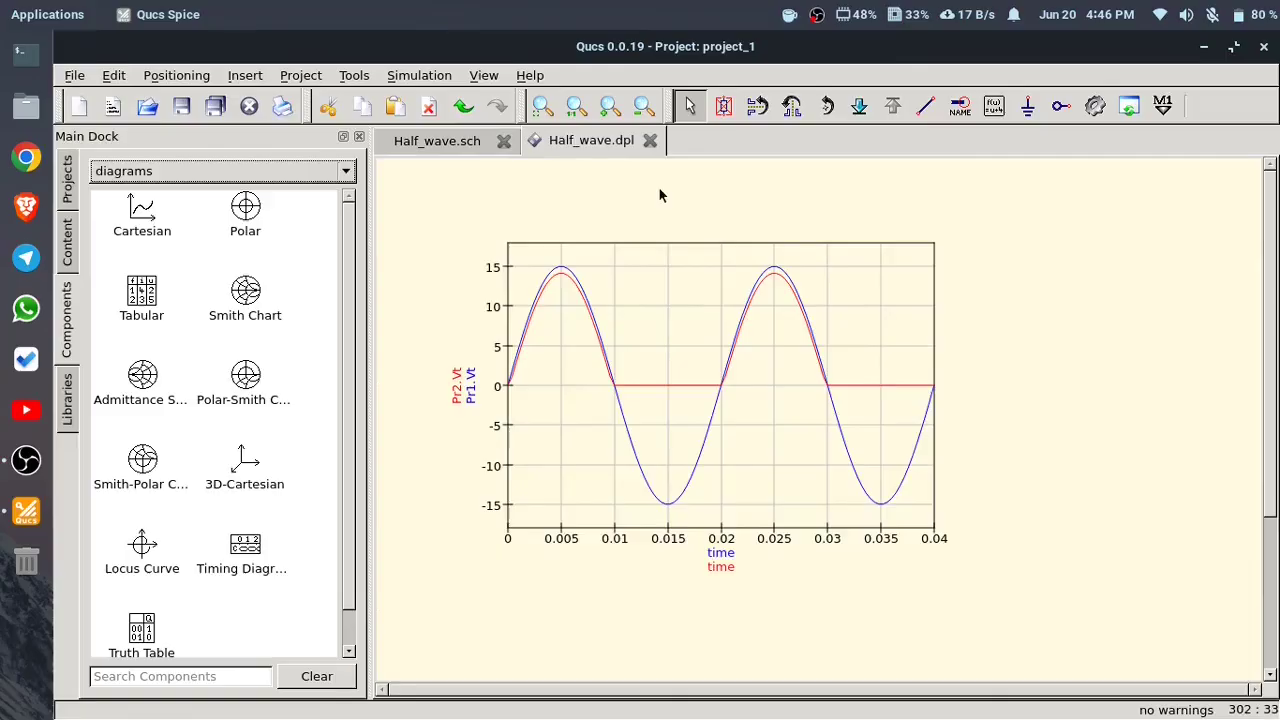